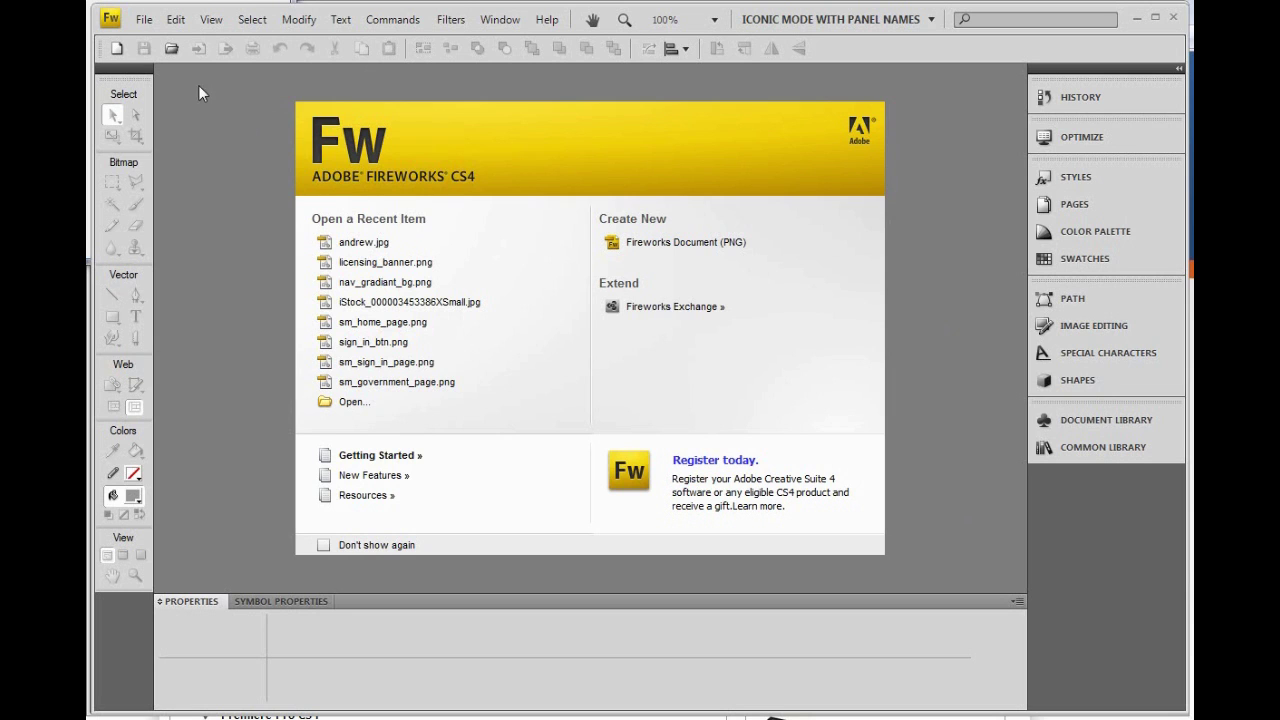
# Open the image andrew.jpg from the animation tutorial folder.
pyautogui.click(146, 20)
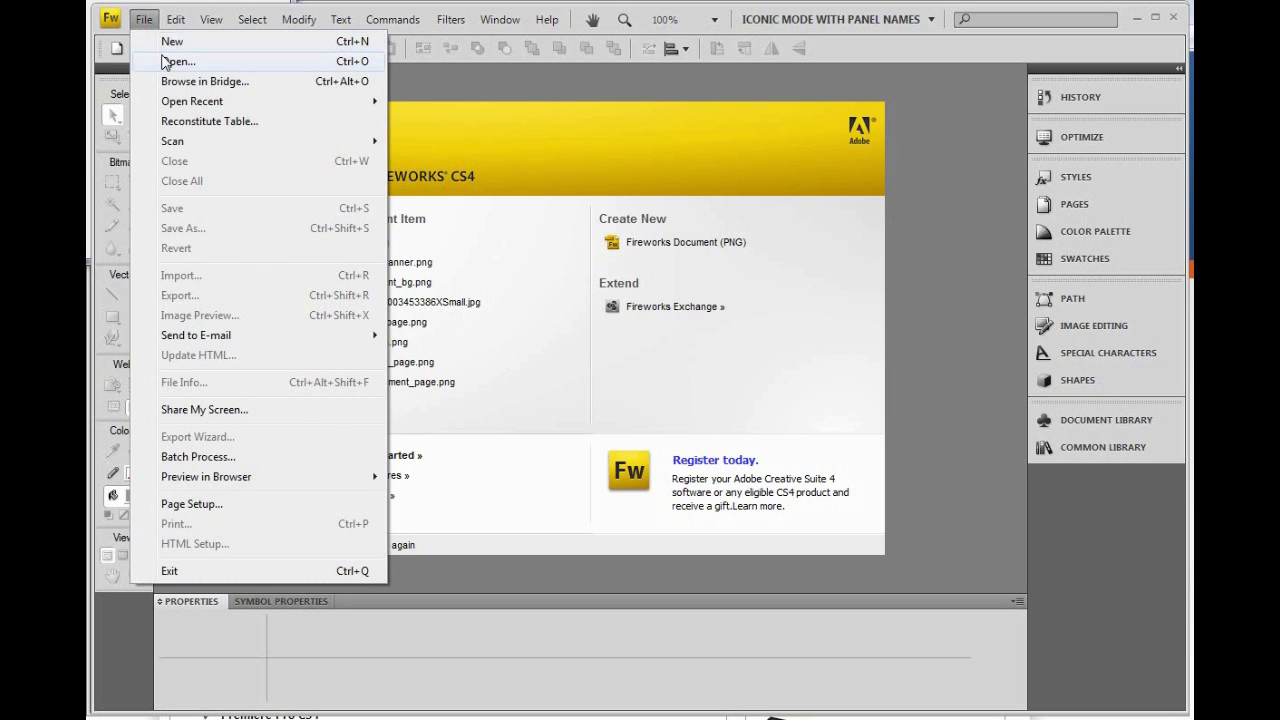
pyautogui.click(165, 58)
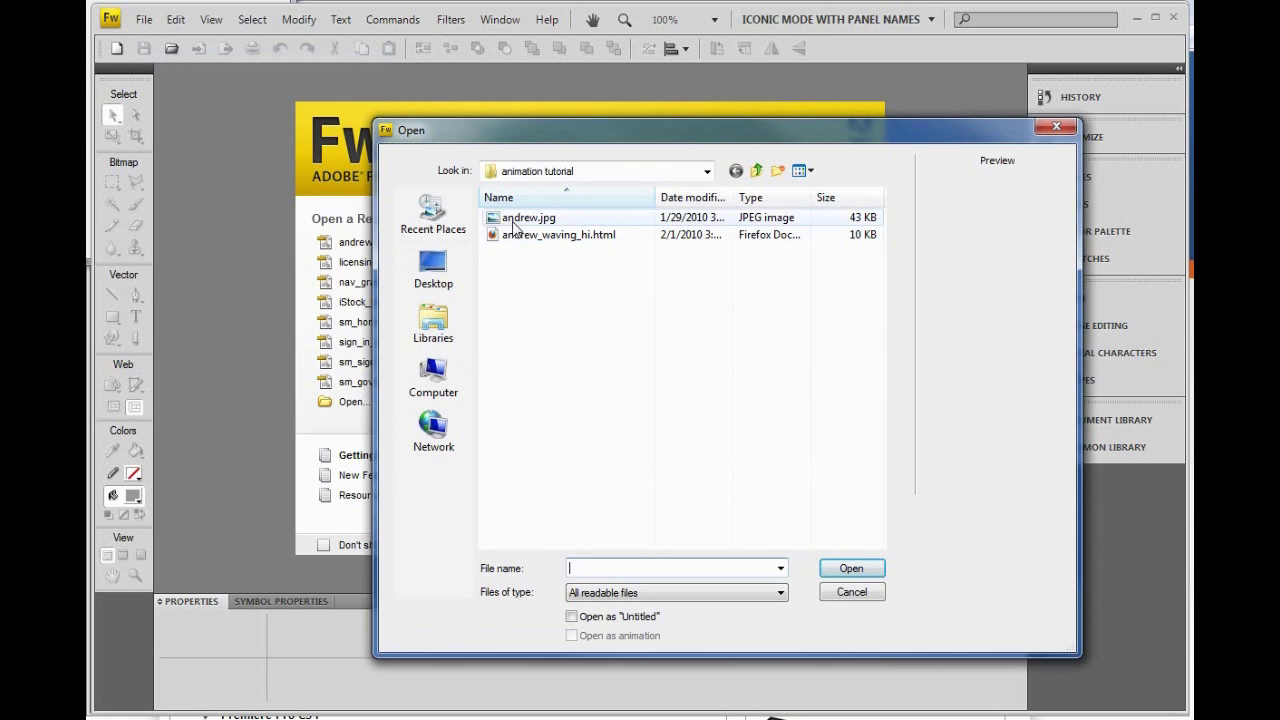
pyautogui.doubleClick(513, 220)
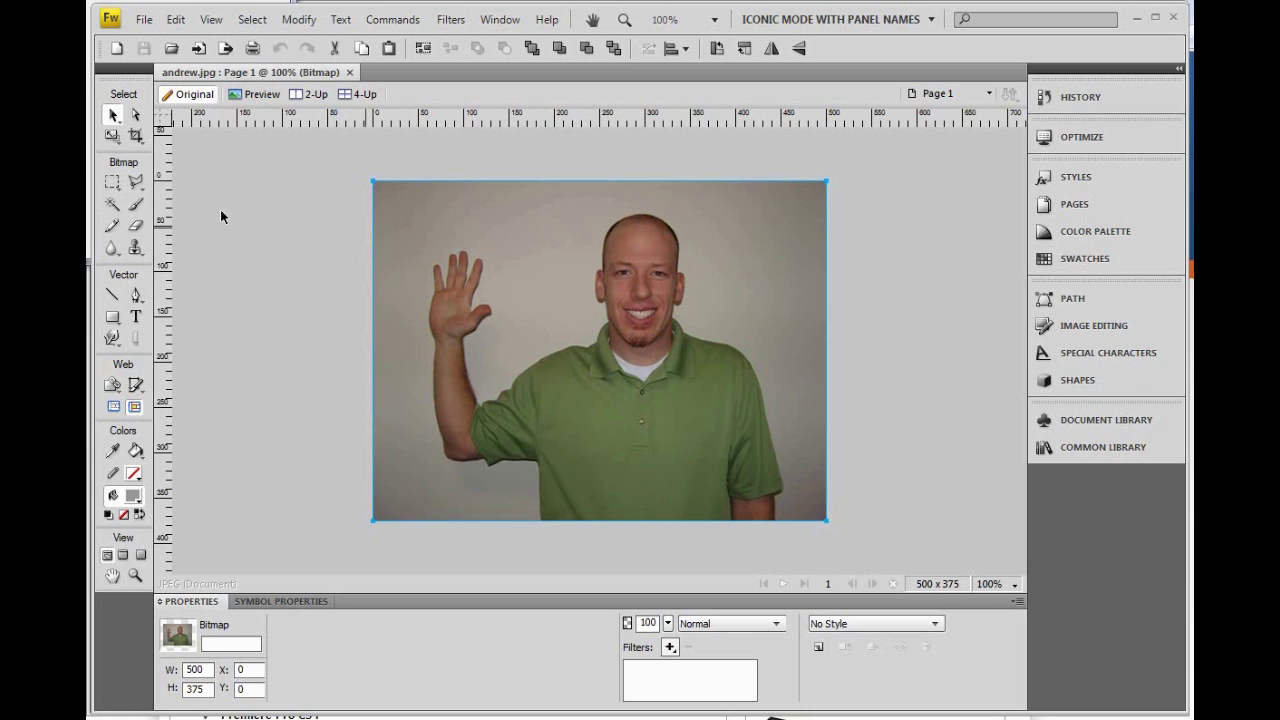
# Select the wall behind the man with the Magic Wand at tolerance 54, delete it and clear the selection.
pyautogui.click(113, 206)
pyautogui.click(560, 266)
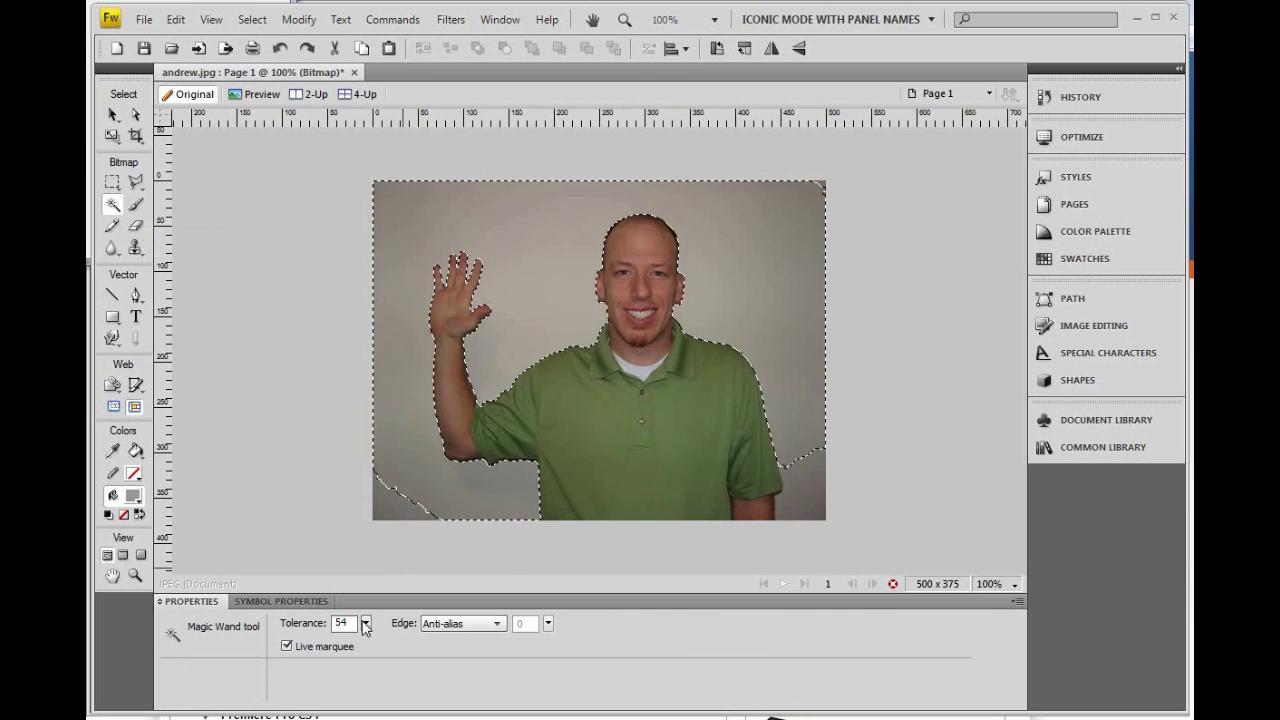
pyautogui.moveTo(366, 623)
pyautogui.mouseDown()
pyautogui.moveTo(371, 611)
pyautogui.moveTo(367, 646)
pyautogui.moveTo(368, 627)
pyautogui.mouseUp()
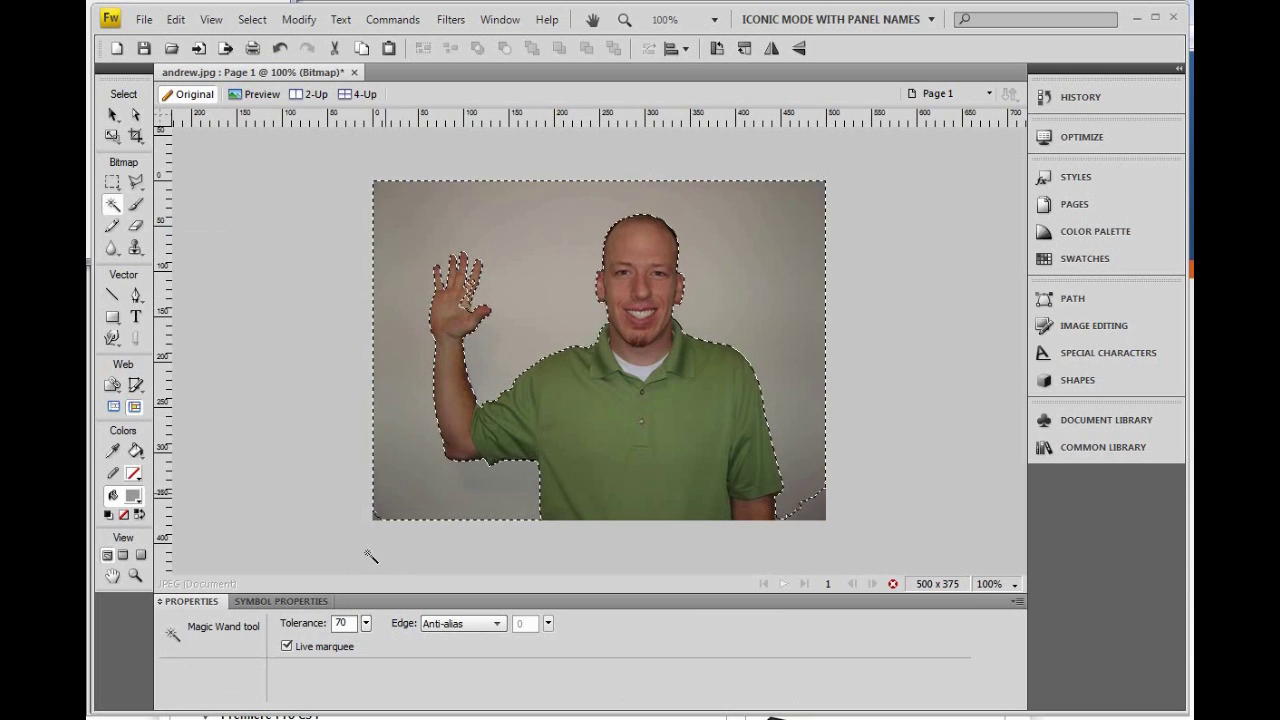
pyautogui.moveTo(366, 623); pyautogui.dragTo(367, 634)
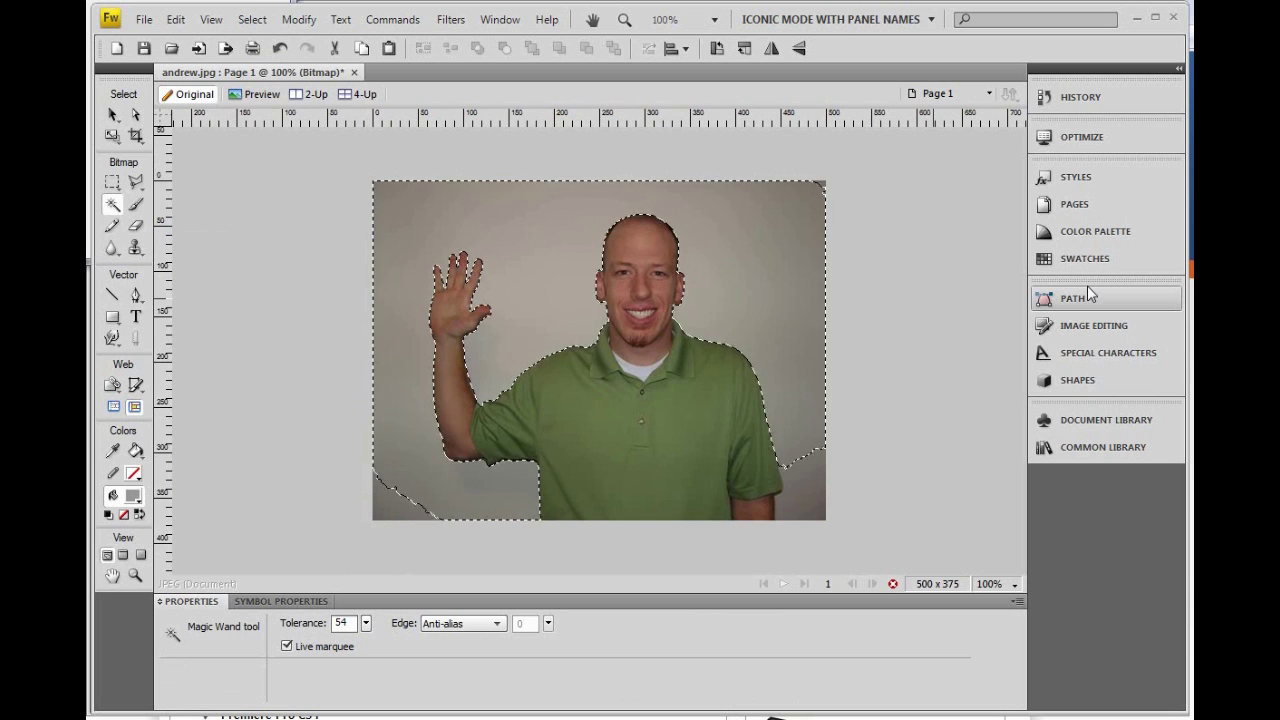
pyautogui.press('Delete')
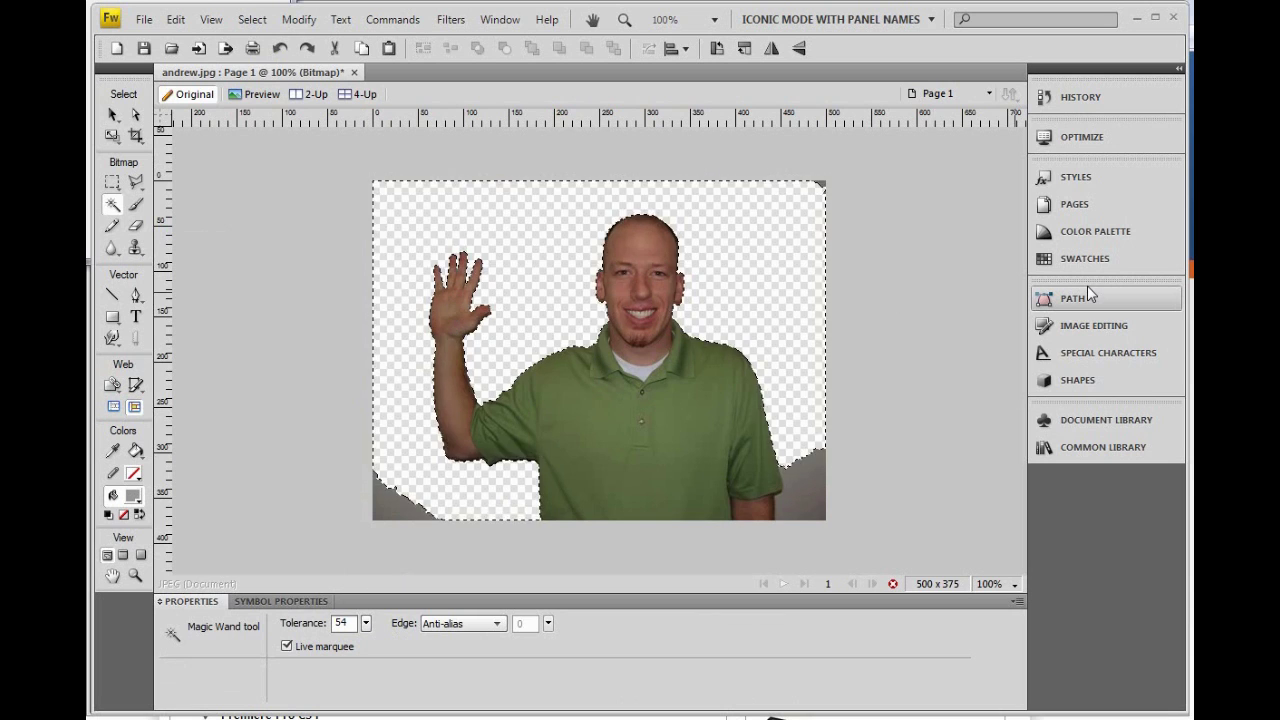
pyautogui.click(113, 116)
pyautogui.click(330, 309)
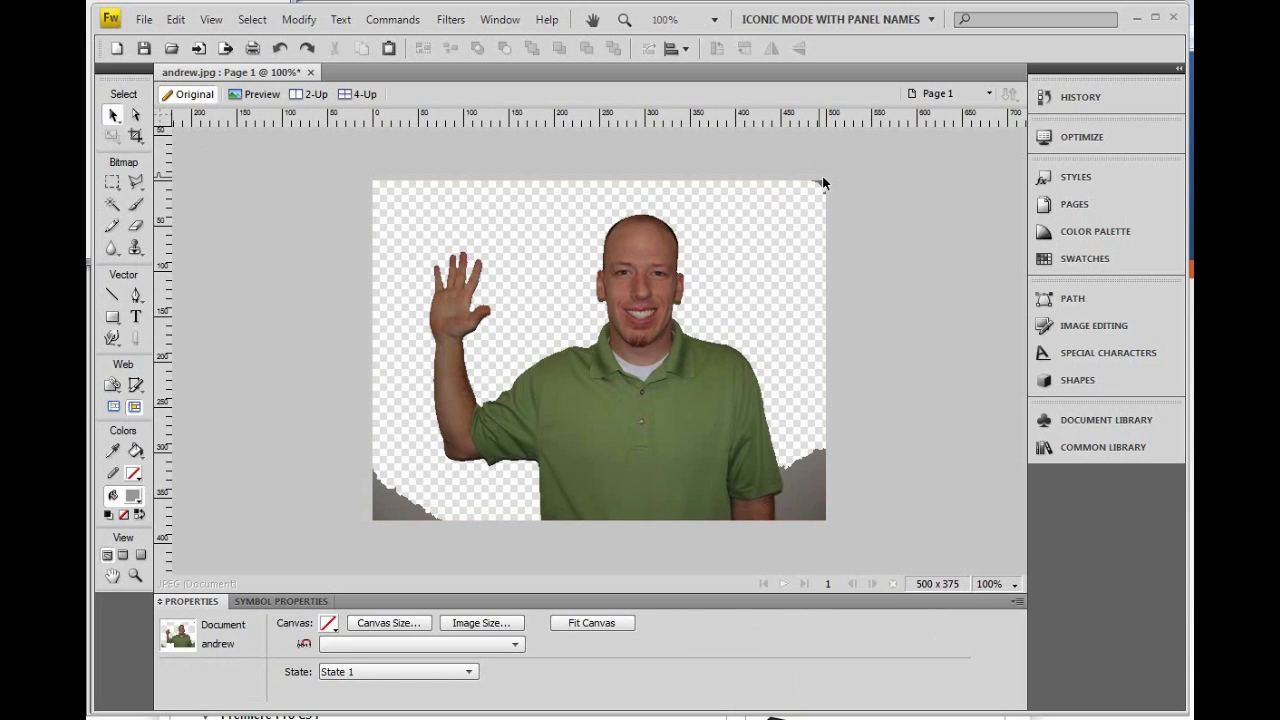
# Erase the leftover background patches in both lower corners and the upper-right corner of the photo with the Eraser tool.
pyautogui.click(662, 270)
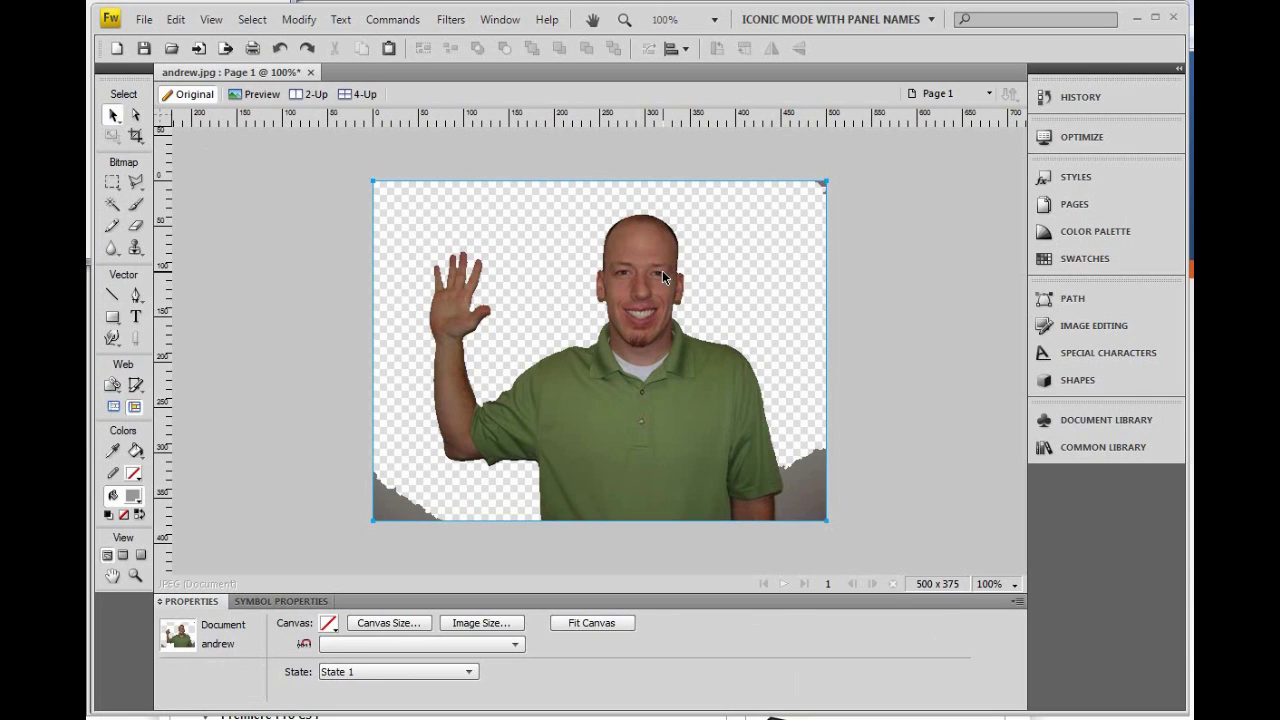
pyautogui.click(140, 233)
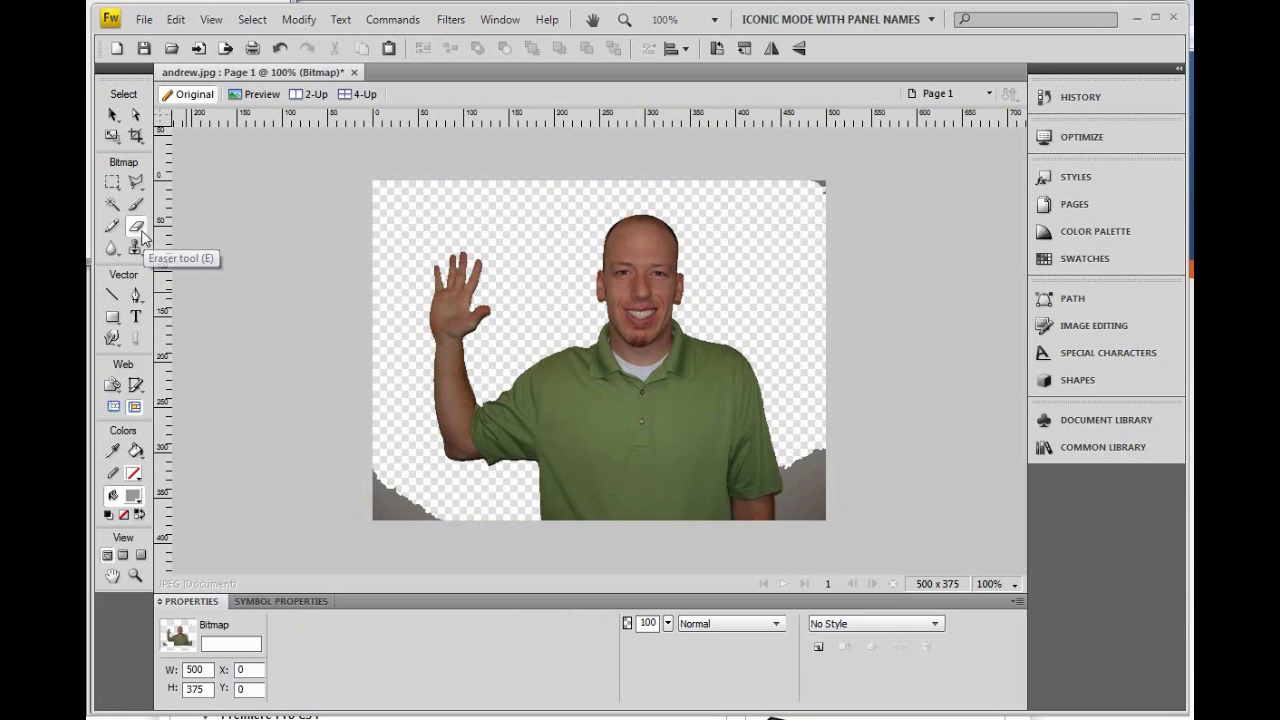
pyautogui.moveTo(382, 500); pyautogui.dragTo(434, 515)
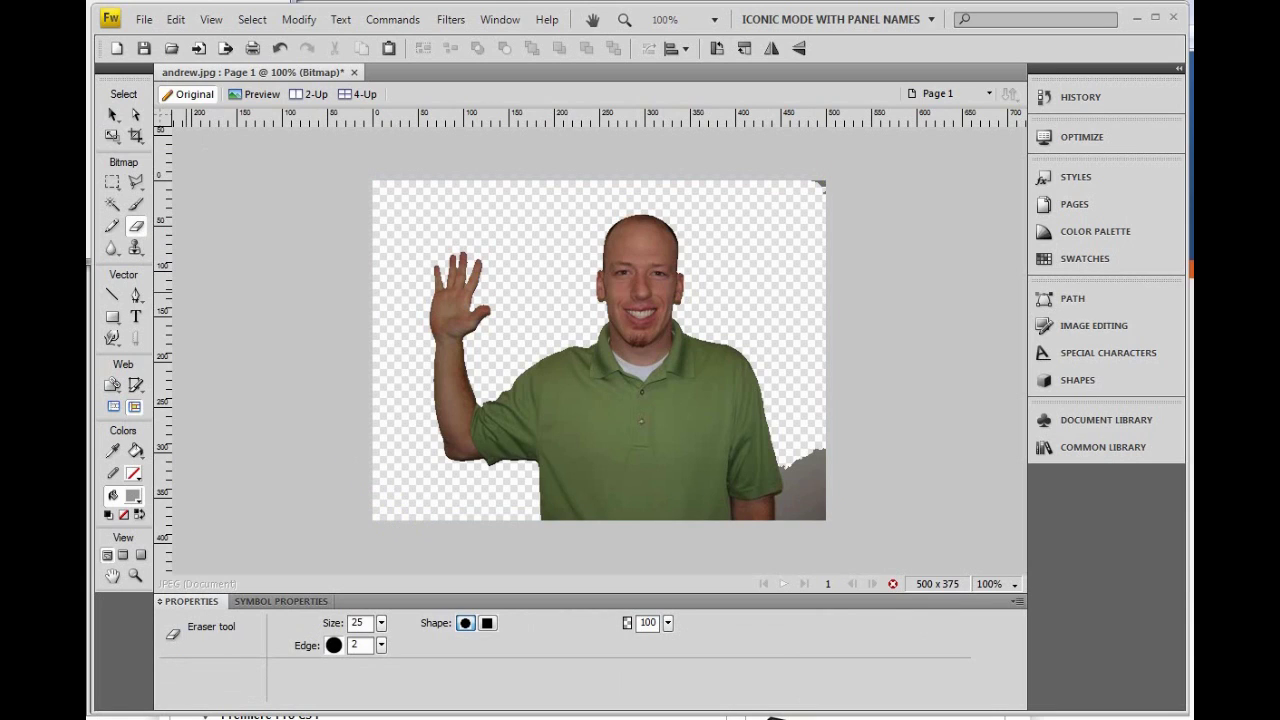
pyautogui.moveTo(826, 443)
pyautogui.mouseDown()
pyautogui.moveTo(825, 562)
pyautogui.moveTo(821, 445)
pyautogui.moveTo(809, 516)
pyautogui.moveTo(789, 459)
pyautogui.moveTo(790, 512)
pyautogui.mouseUp()
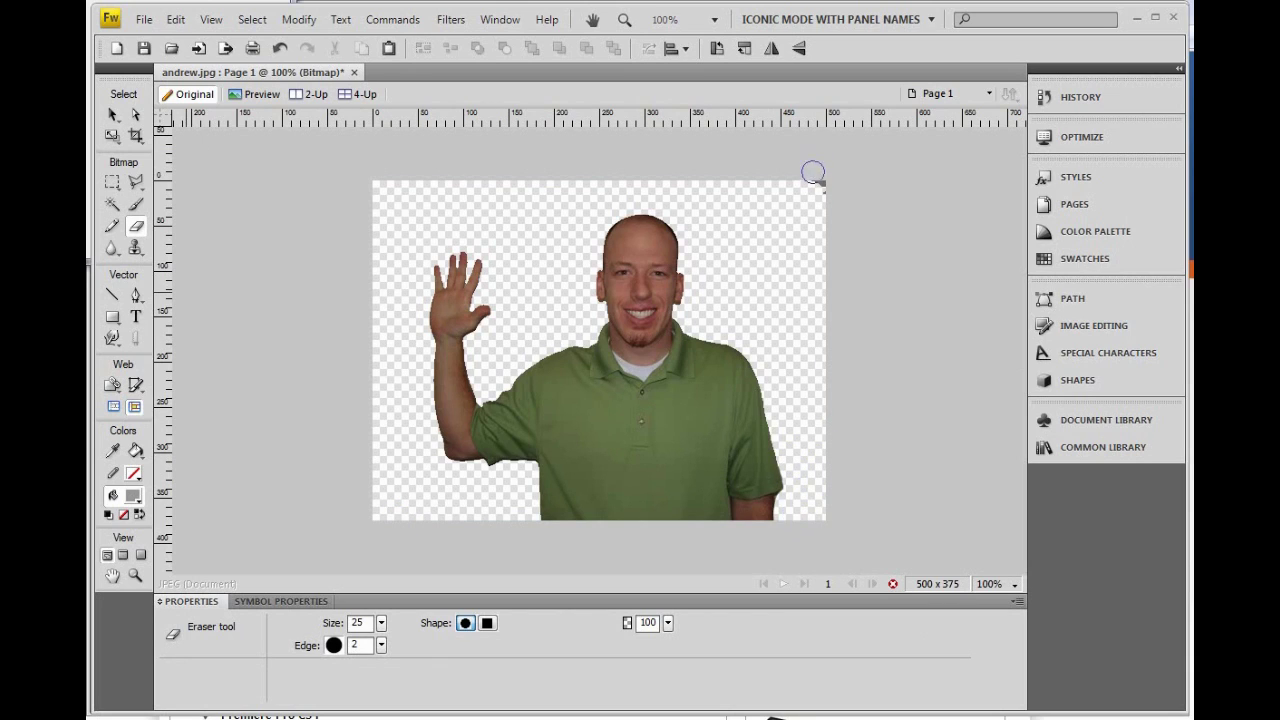
# Set the document's canvas color to black (#000000) behind the cut-out man.
pyautogui.click(111, 115)
pyautogui.click(347, 391)
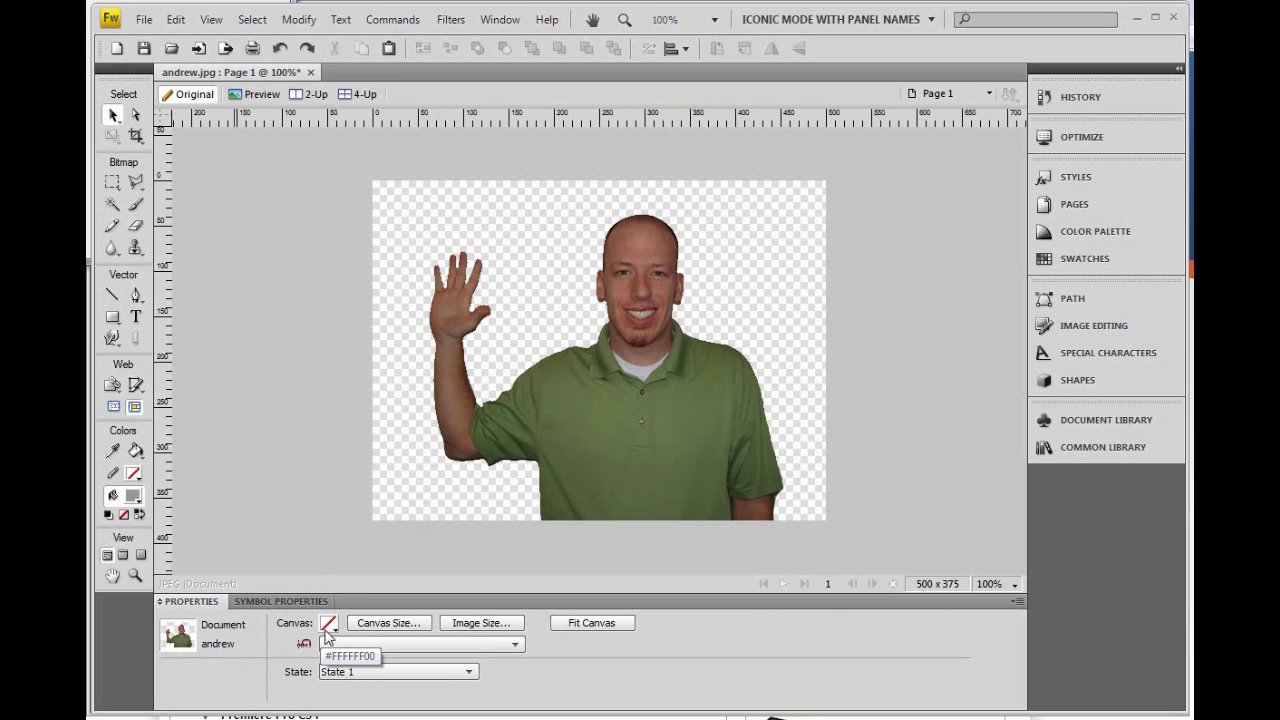
pyautogui.click(328, 624)
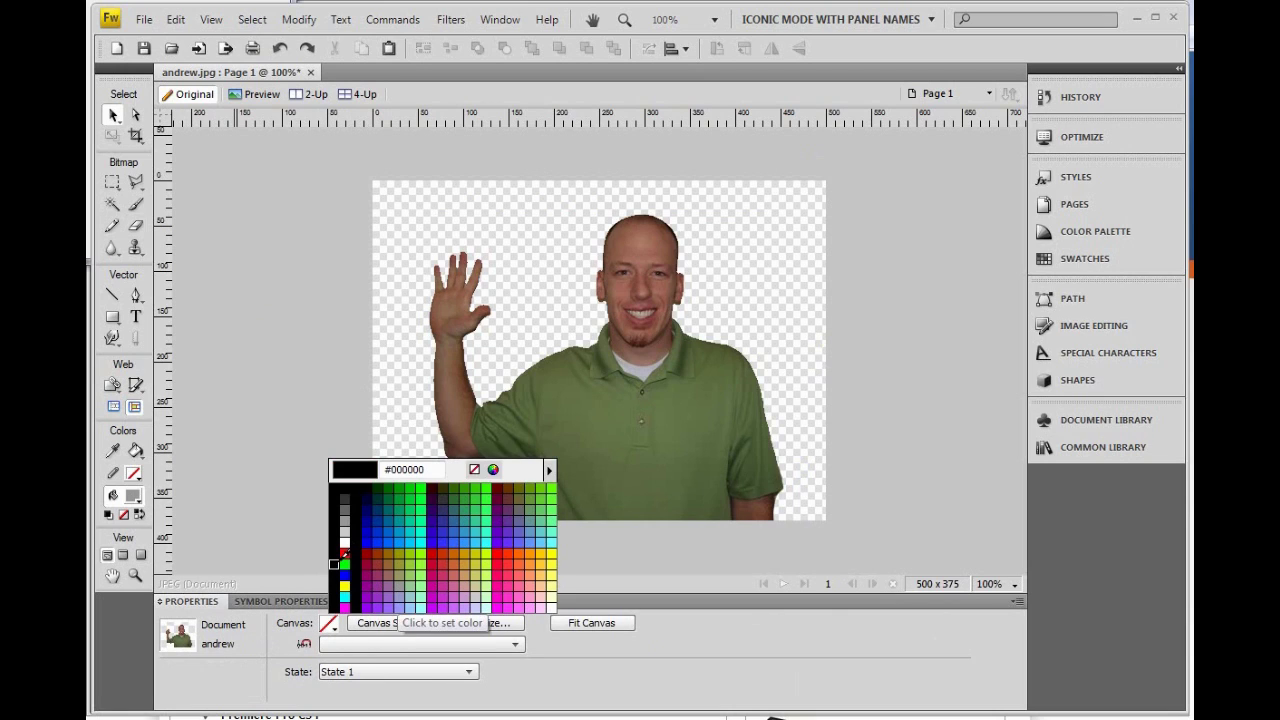
pyautogui.click(340, 563)
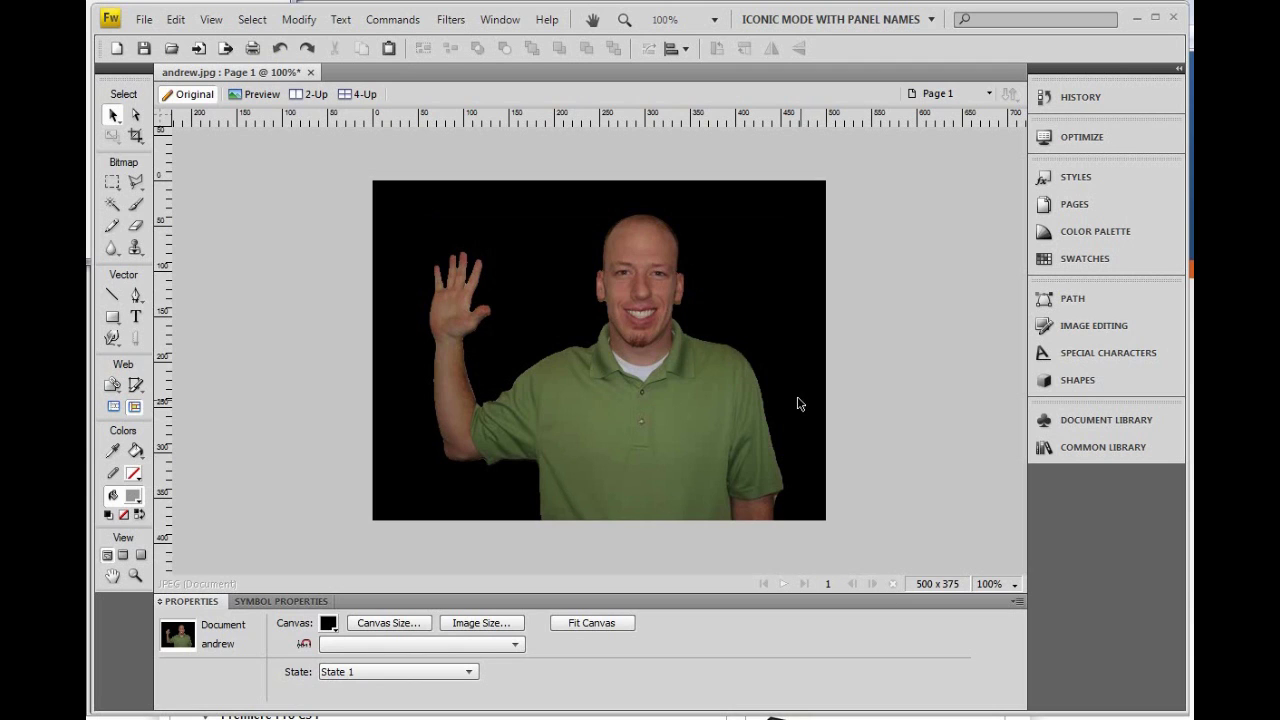
# Copy the cut-out bitmap of the man to the clipboard.
pyautogui.click(642, 259)
pyautogui.rightClick(642, 258)
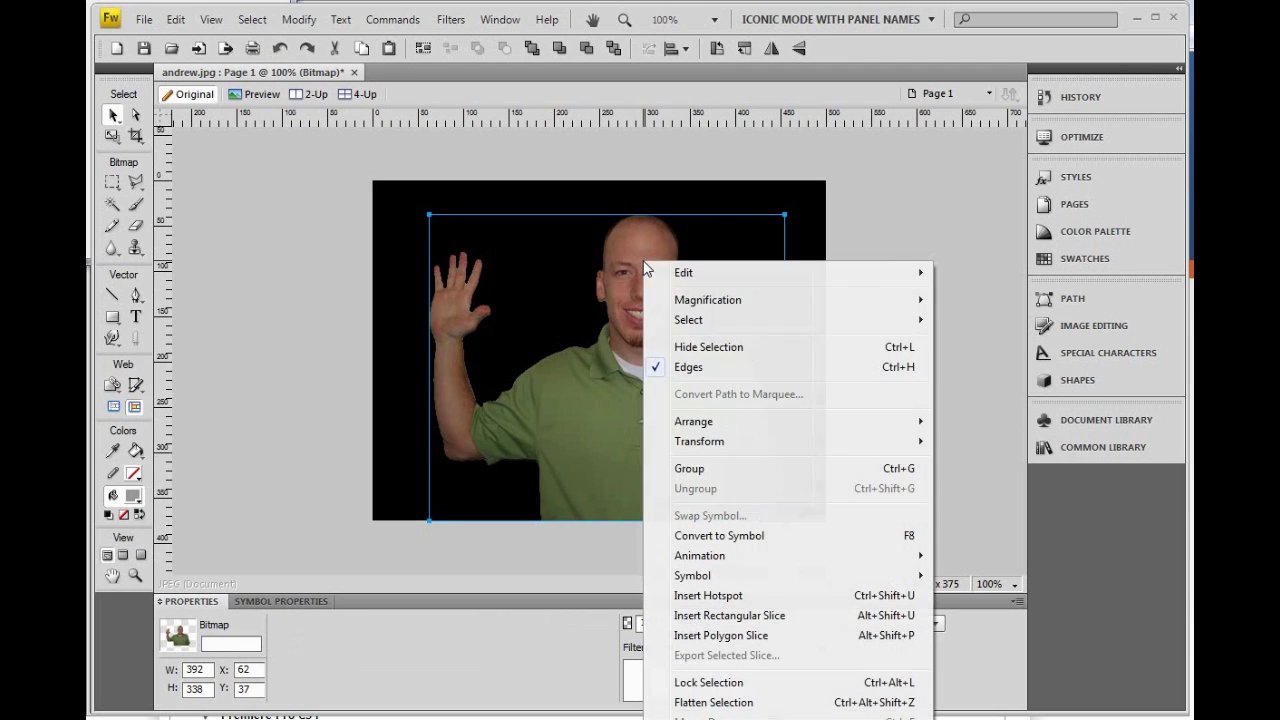
pyautogui.moveTo(676, 272)
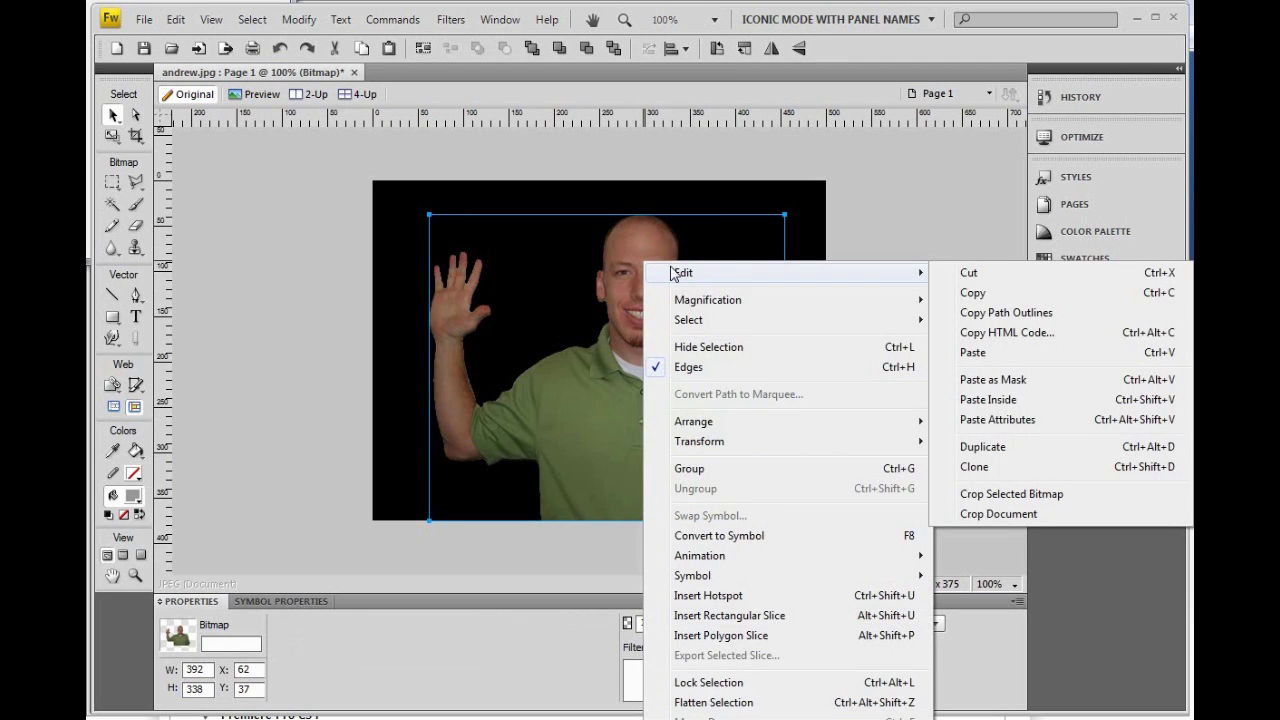
pyautogui.click(981, 292)
# Switch to Adobe Flash CS4 and create a new blank Flash document.
pyautogui.hotkey('alt', 'Tab')
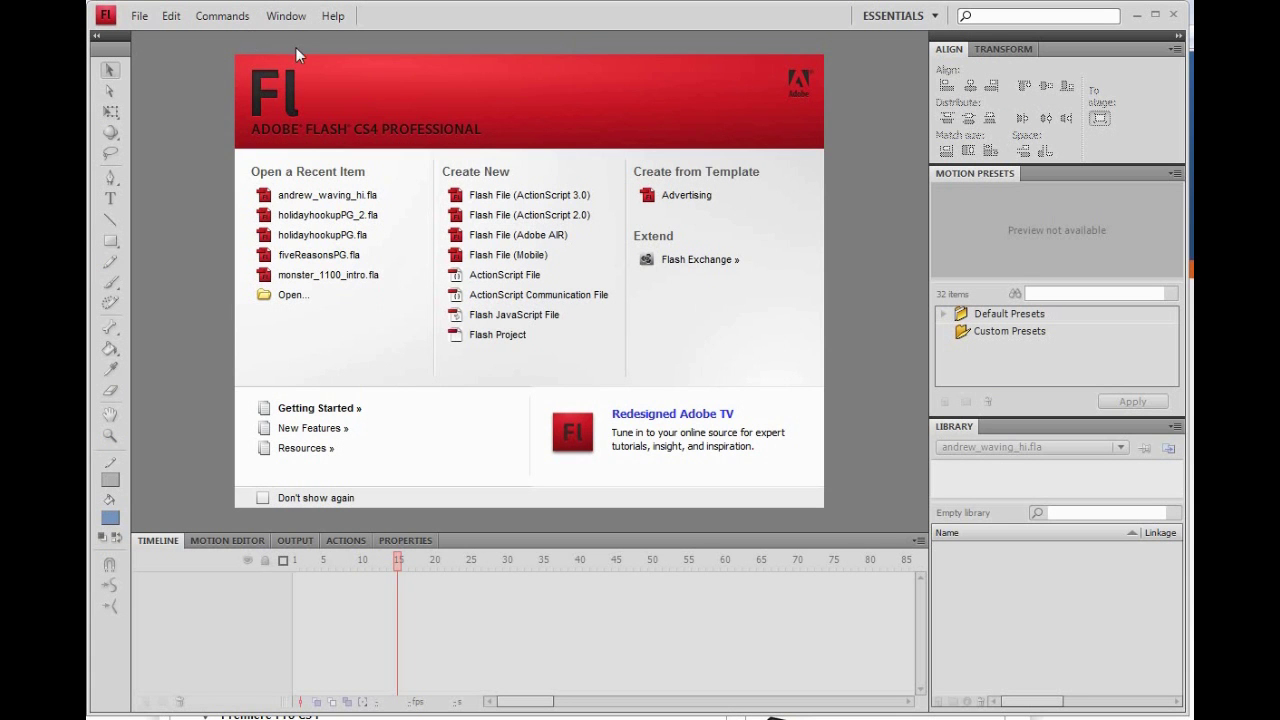
pyautogui.click(140, 16)
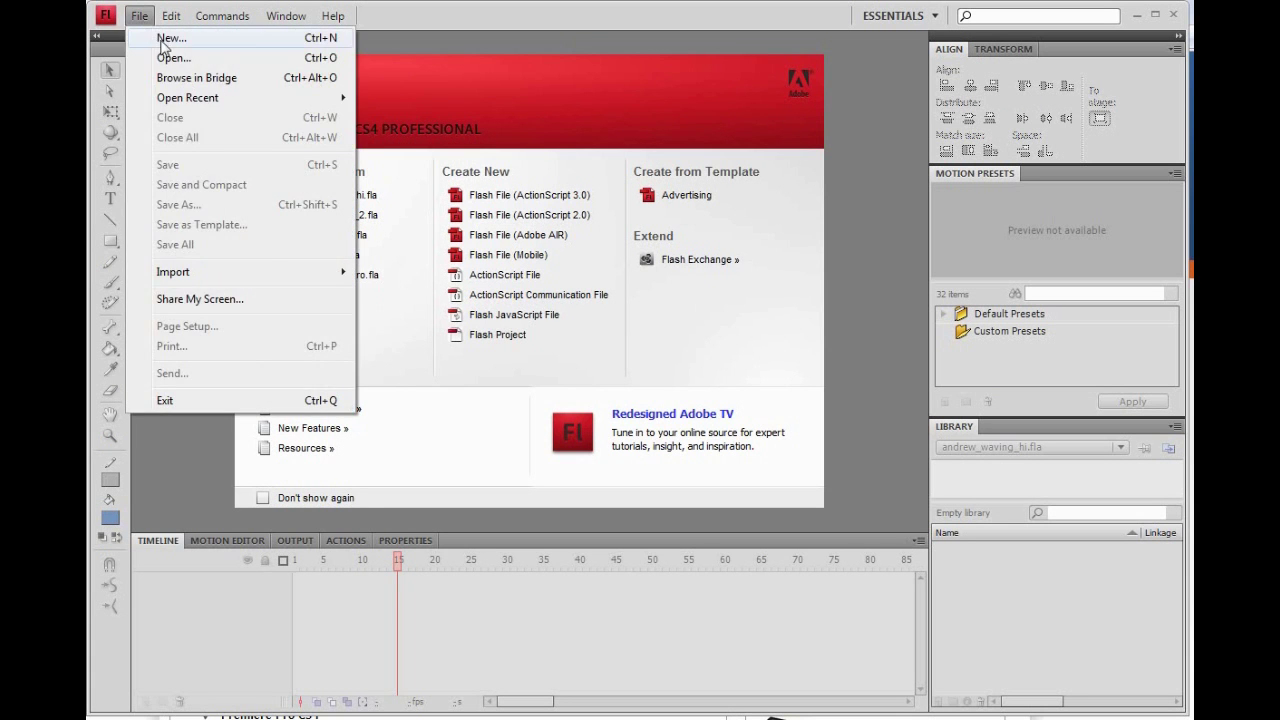
pyautogui.click(134, 37)
pyautogui.doubleClick(399, 247)
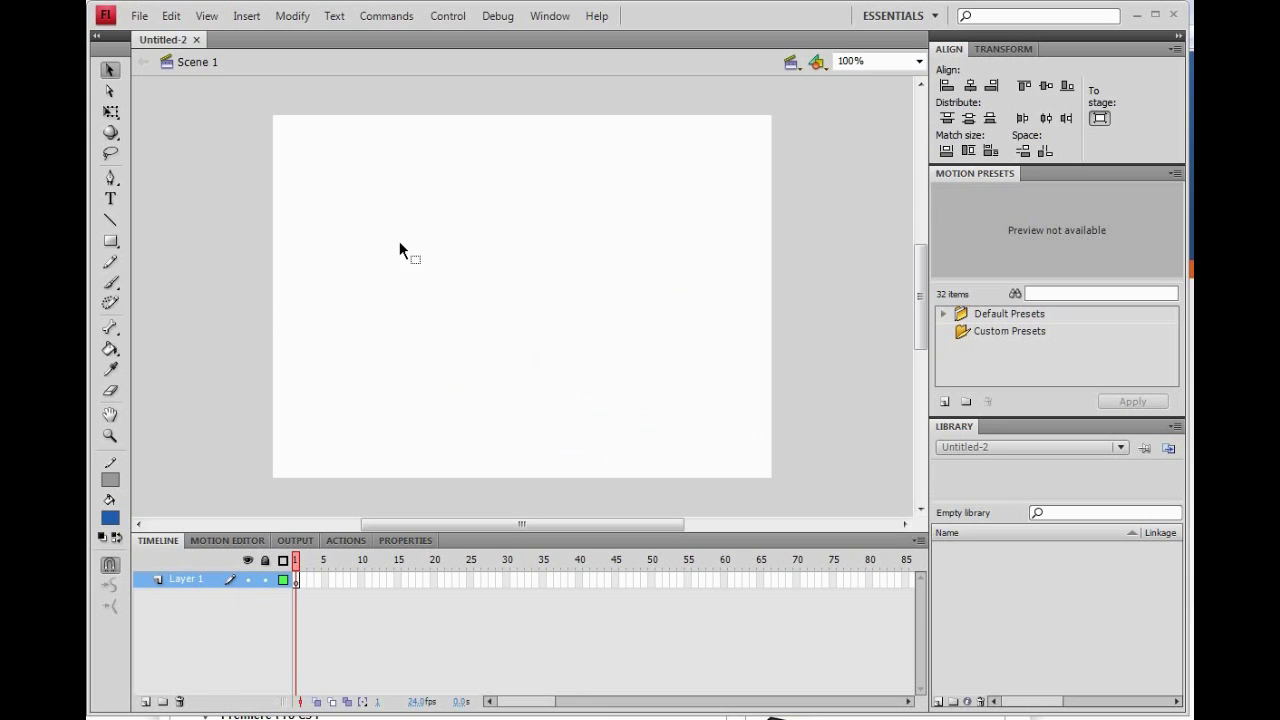
# Save the document as andrew_waving_hi.fla in the animation tutorial folder, replacing the existing file.
pyautogui.click(140, 16)
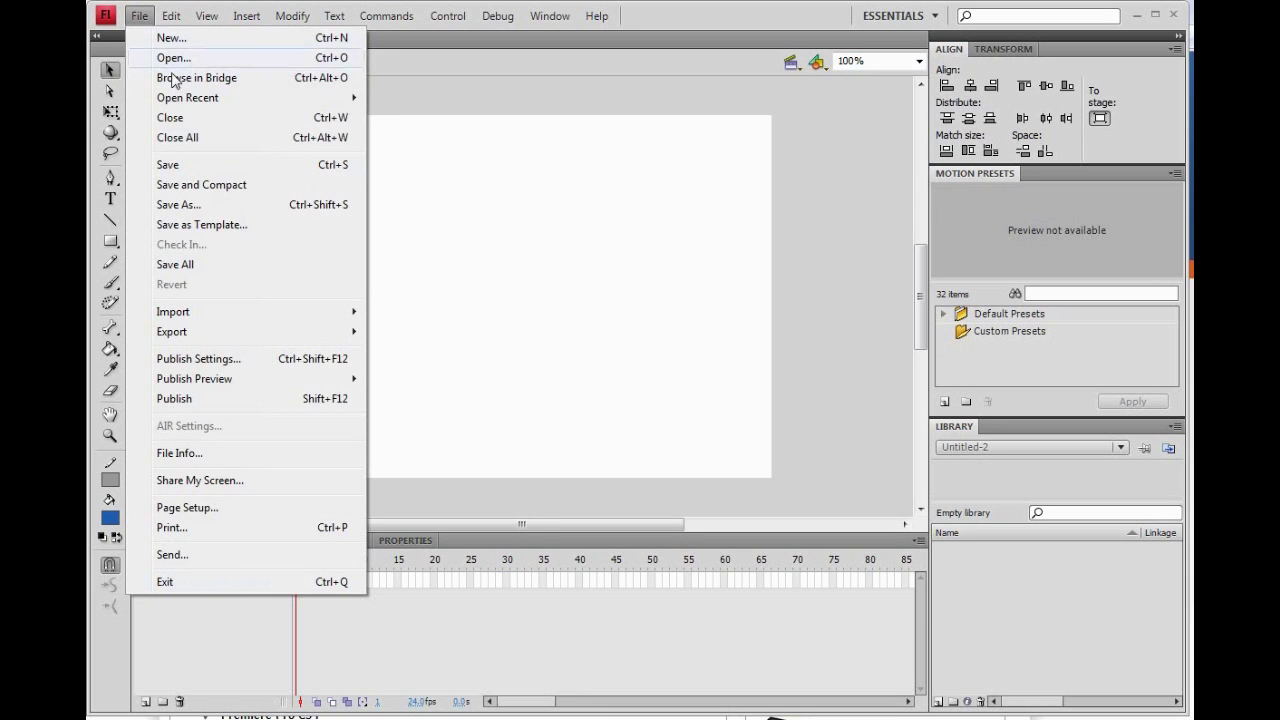
pyautogui.click(172, 164)
pyautogui.doubleClick(541, 259)
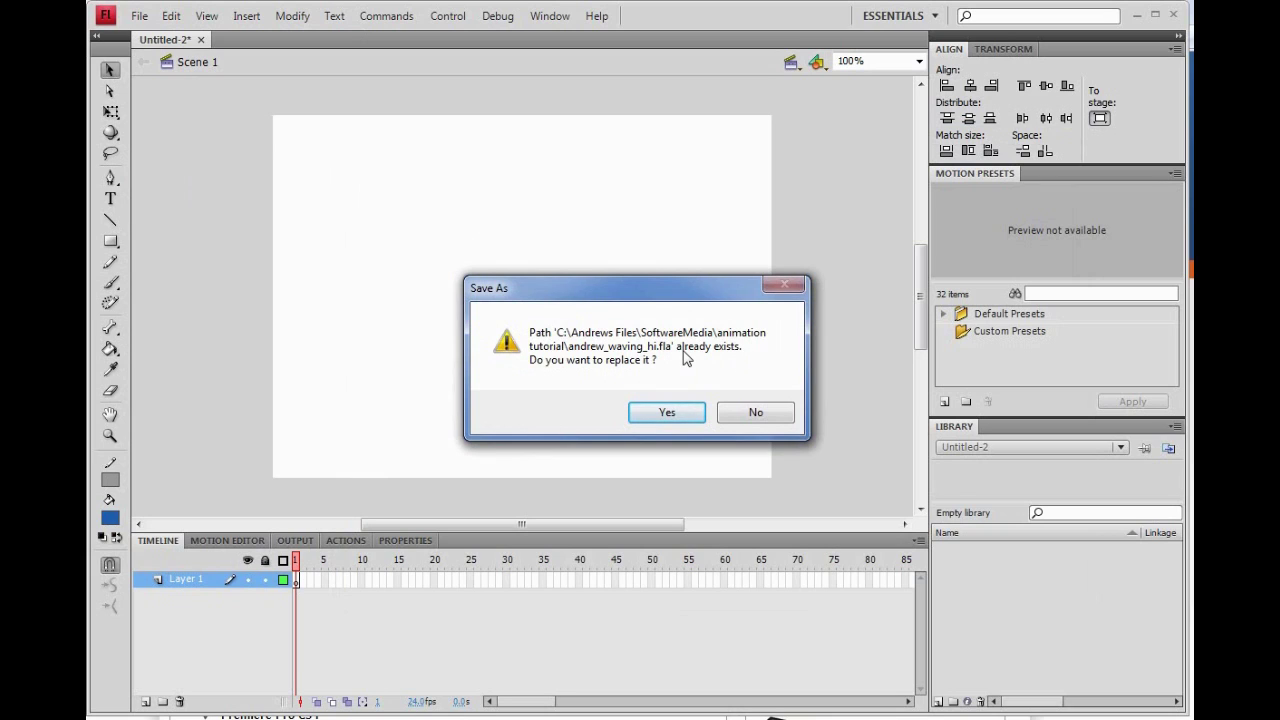
pyautogui.click(668, 414)
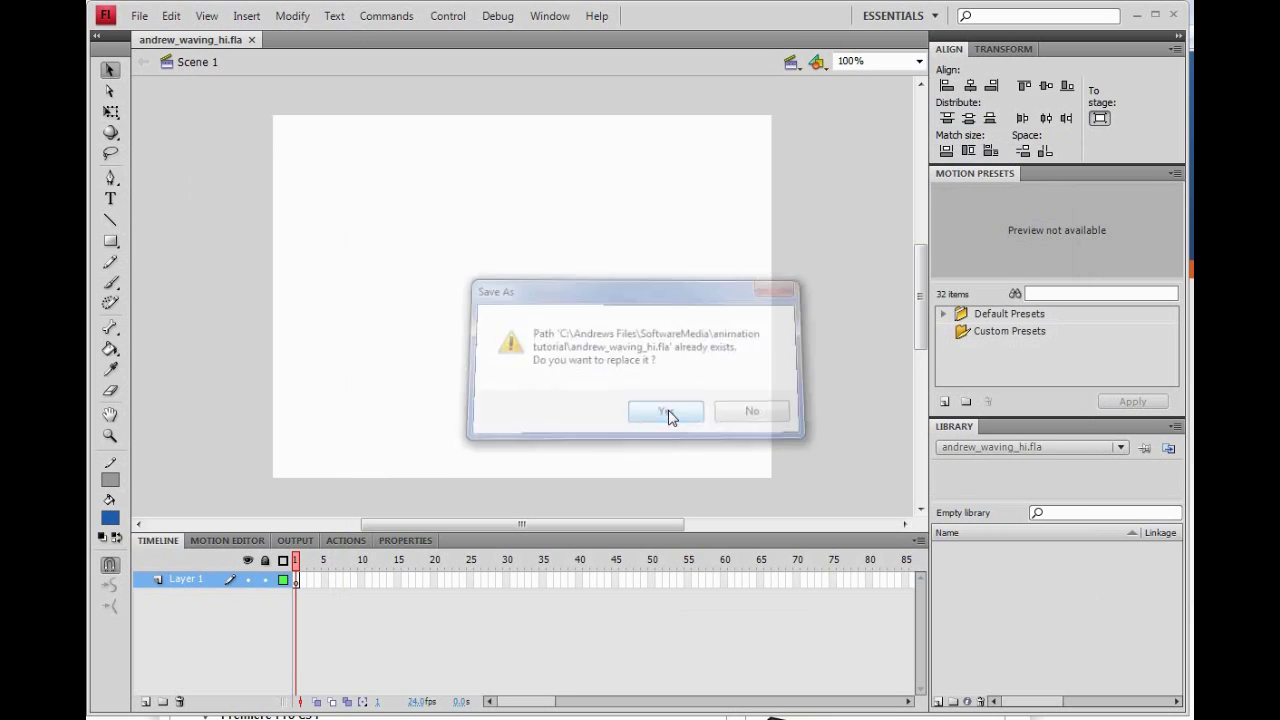
# Paste the cut-out into the current frame as a movie clip with objects and text as bitmaps, and align it with the stage's bottom edge.
pyautogui.rightClick(493, 230)
pyautogui.click(533, 280)
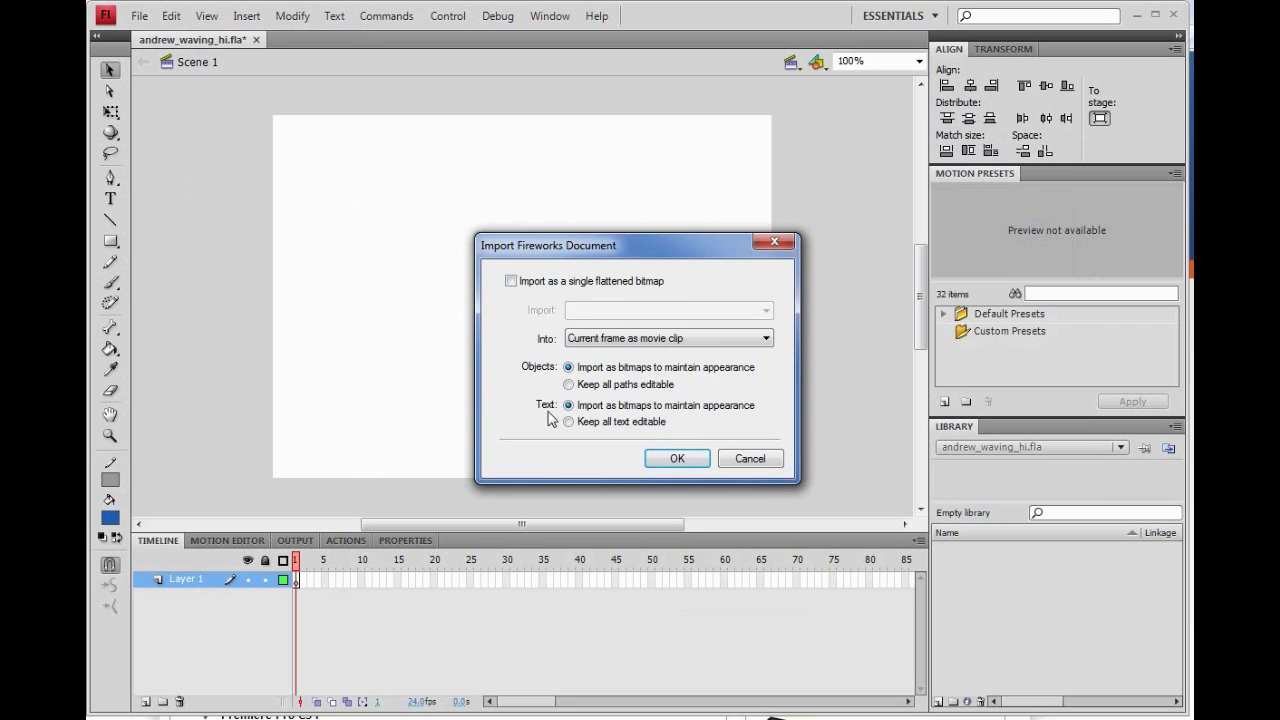
pyautogui.click(676, 459)
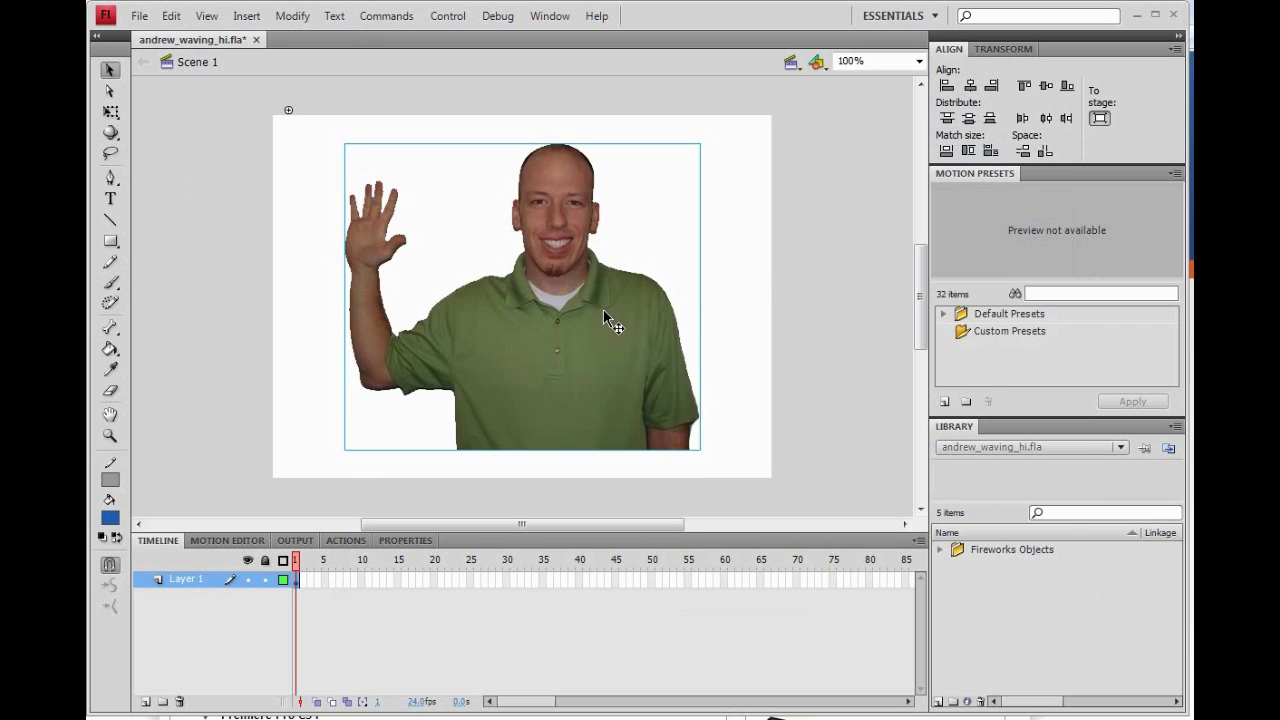
pyautogui.moveTo(603, 309); pyautogui.dragTo(617, 327)
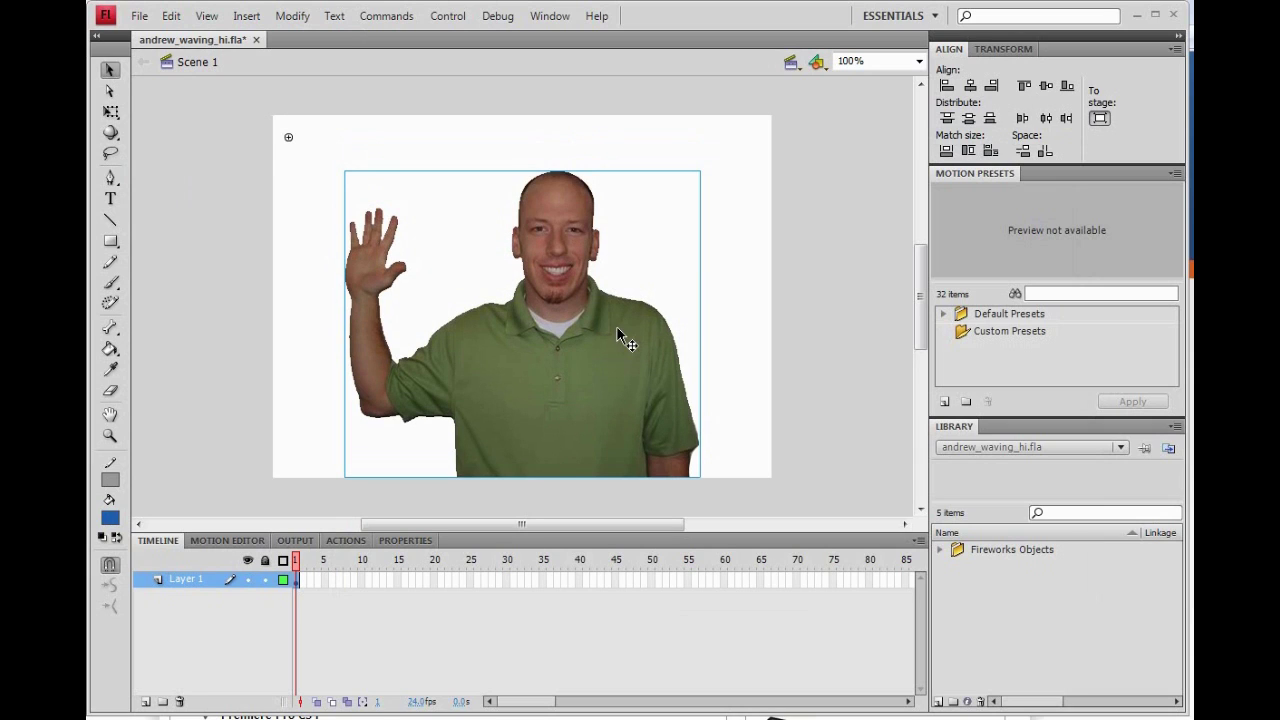
# Move Bitmap 1 out of the nested Copy 2 folder to the library's top level and delete the Fireworks Objects folder.
pyautogui.doubleClick(960, 552)
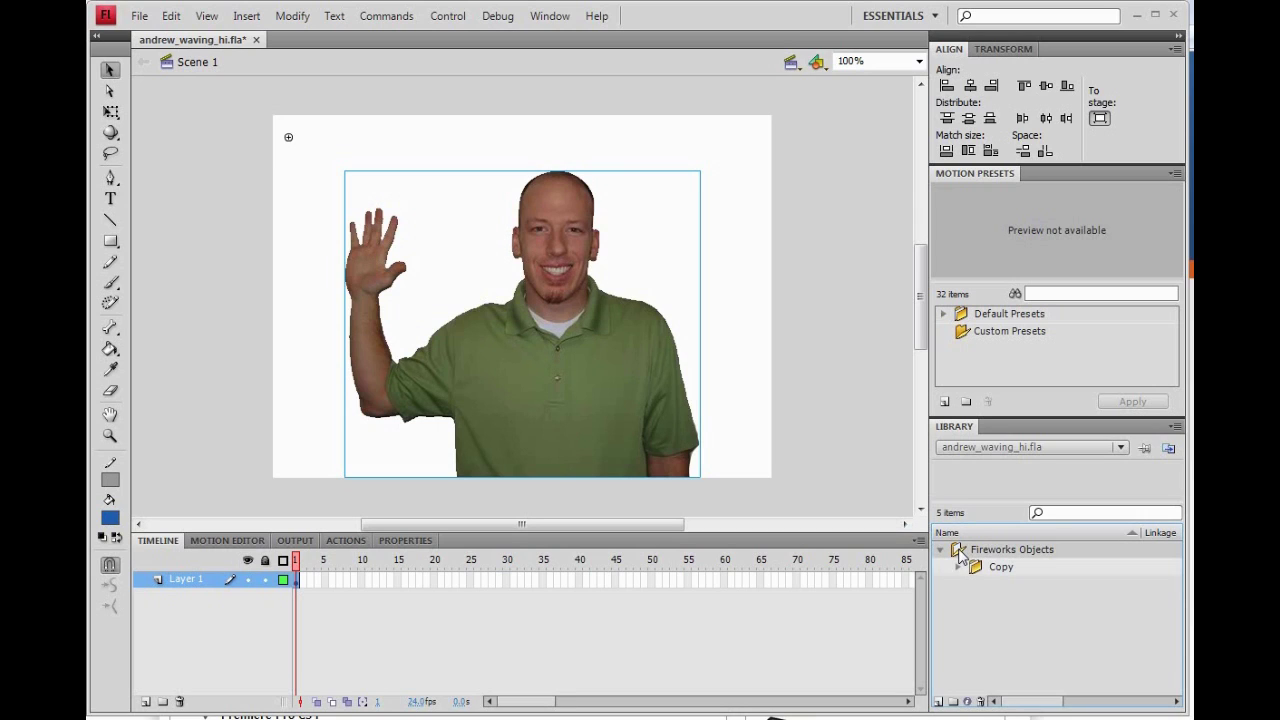
pyautogui.click(977, 568)
pyautogui.doubleClick(977, 568)
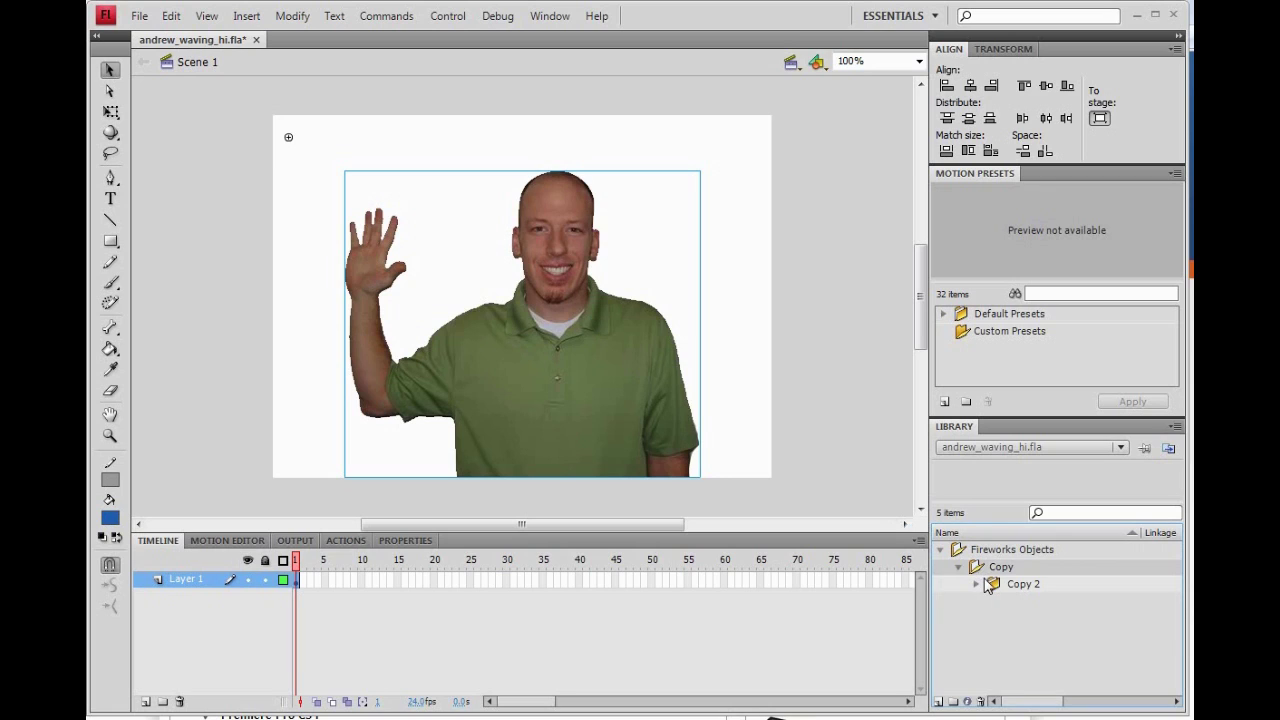
pyautogui.doubleClick(992, 588)
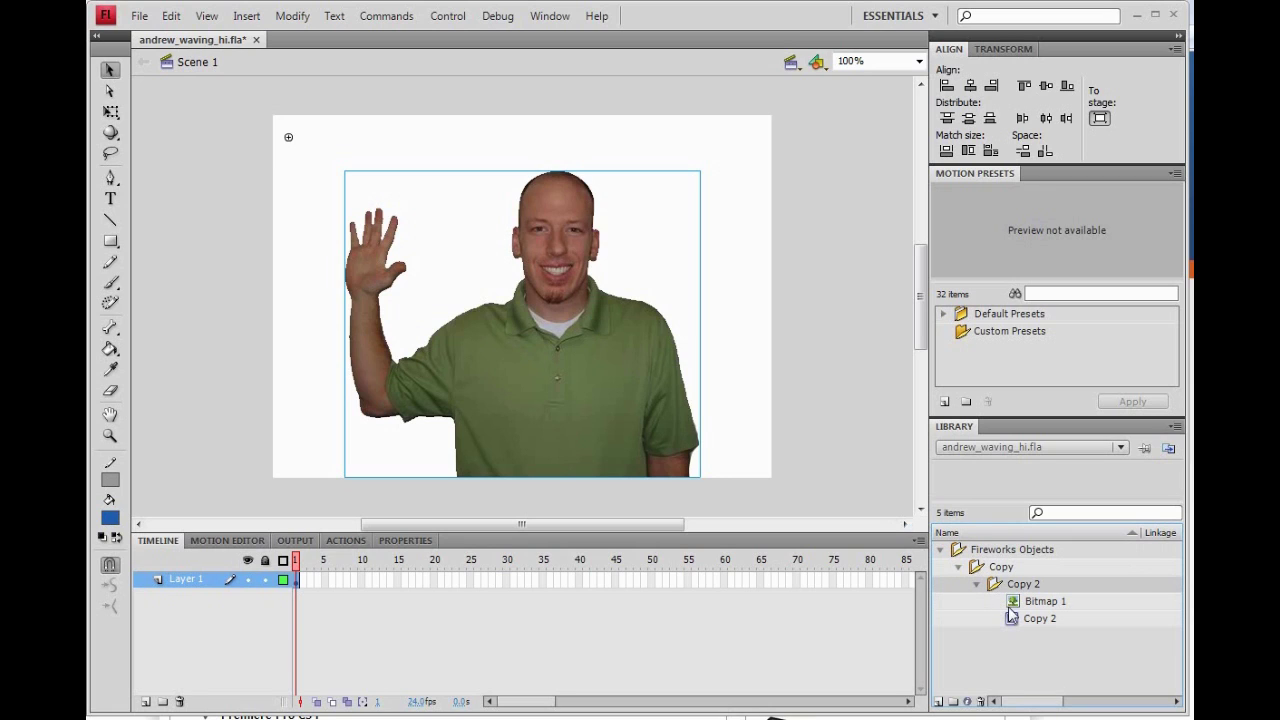
pyautogui.click(1013, 603)
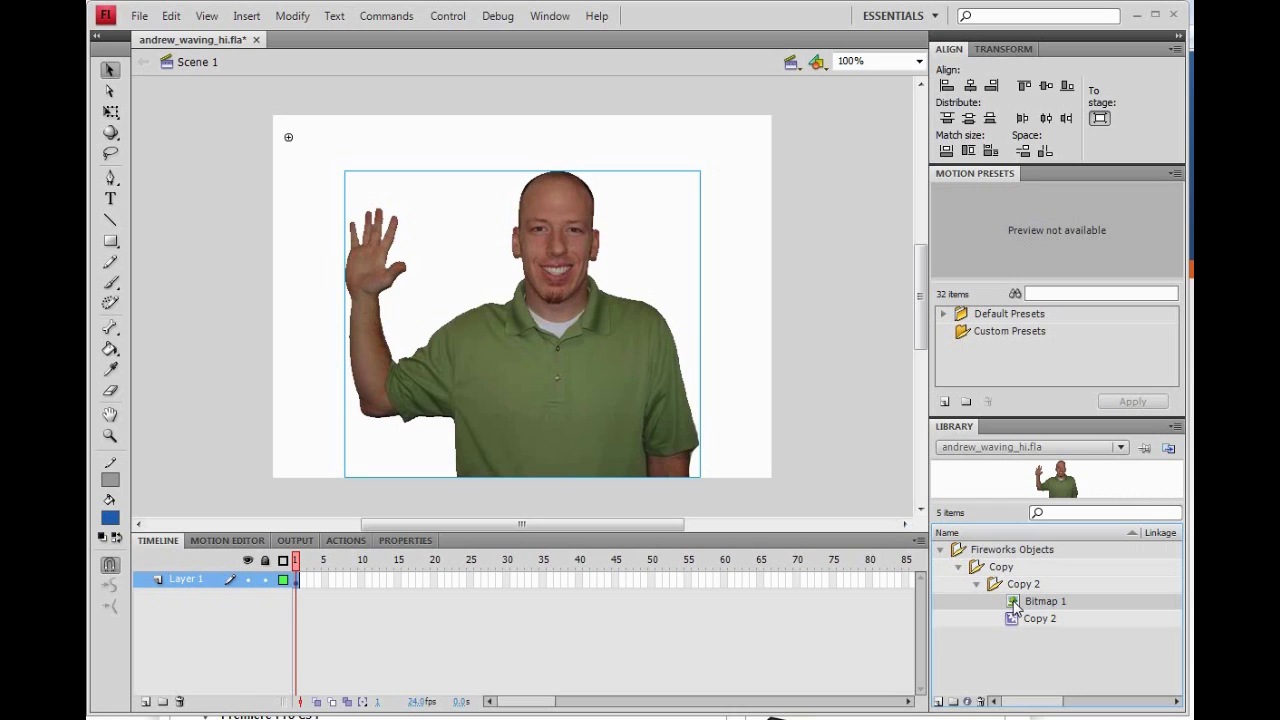
pyautogui.moveTo(1015, 607); pyautogui.dragTo(966, 570)
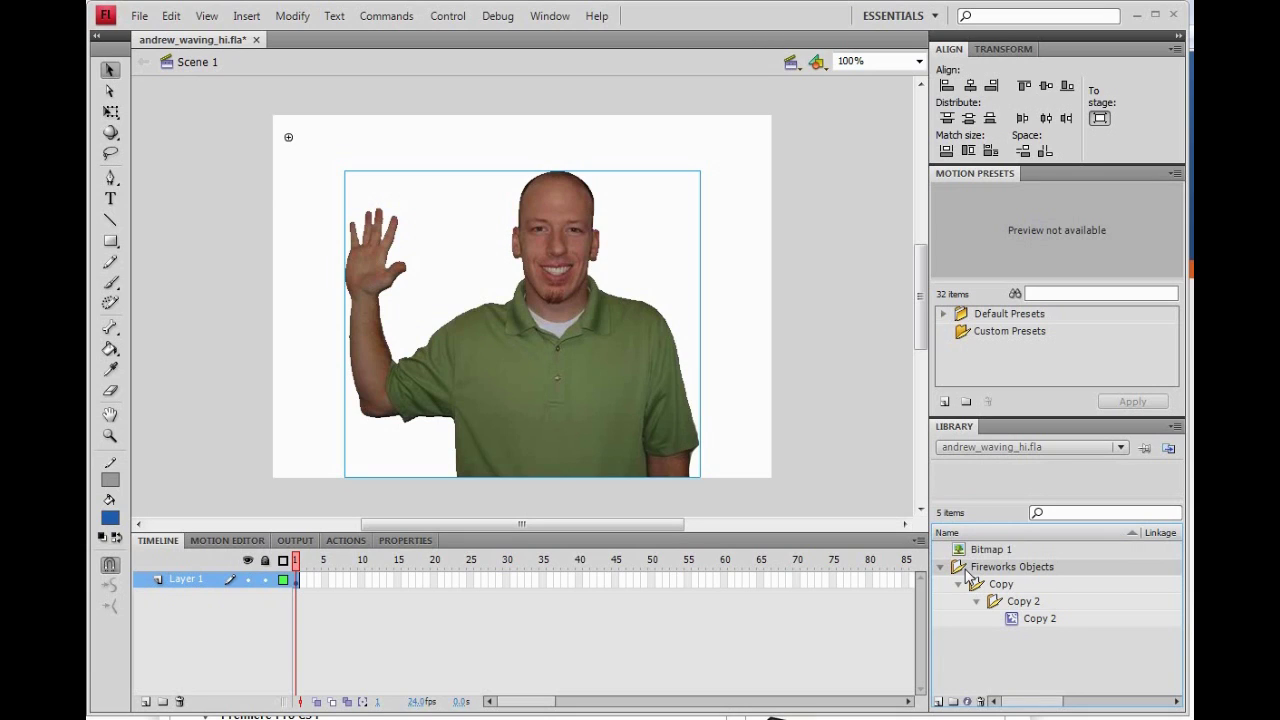
pyautogui.click(1010, 567)
pyautogui.press('Delete')
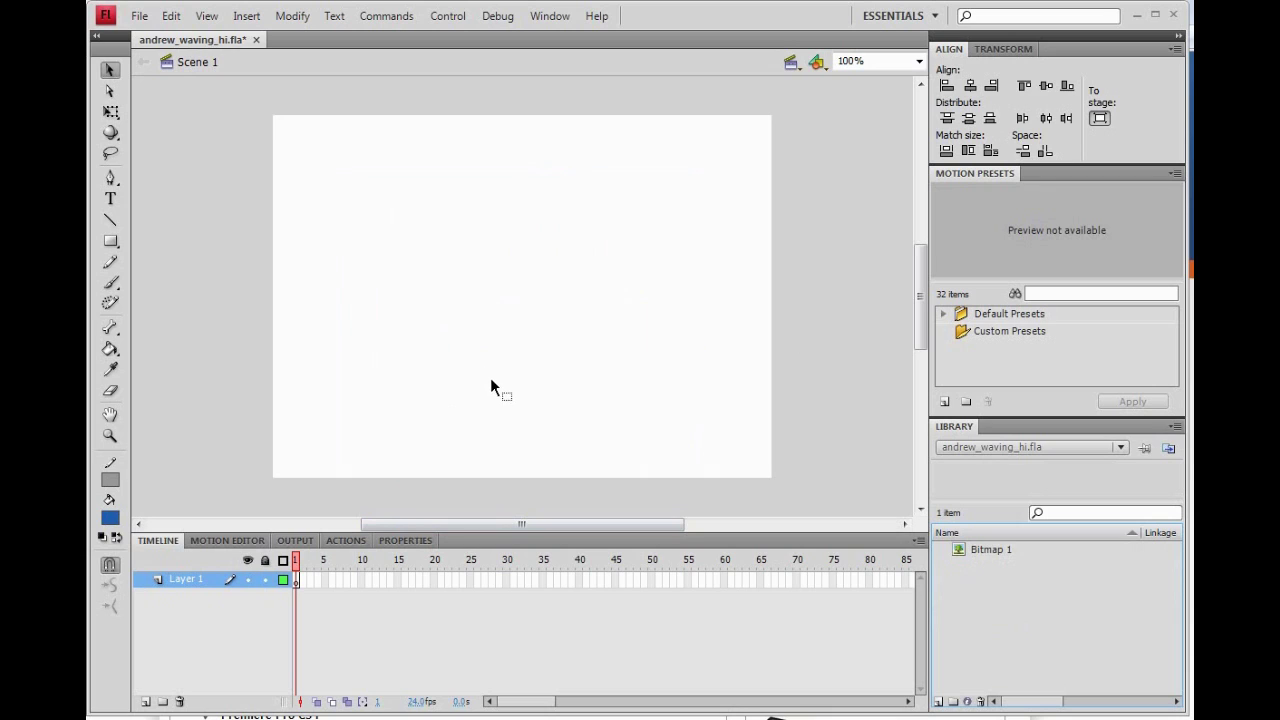
# Place Bitmap 1 from the library on the stage along its bottom edge and deselect it.
pyautogui.click(984, 551)
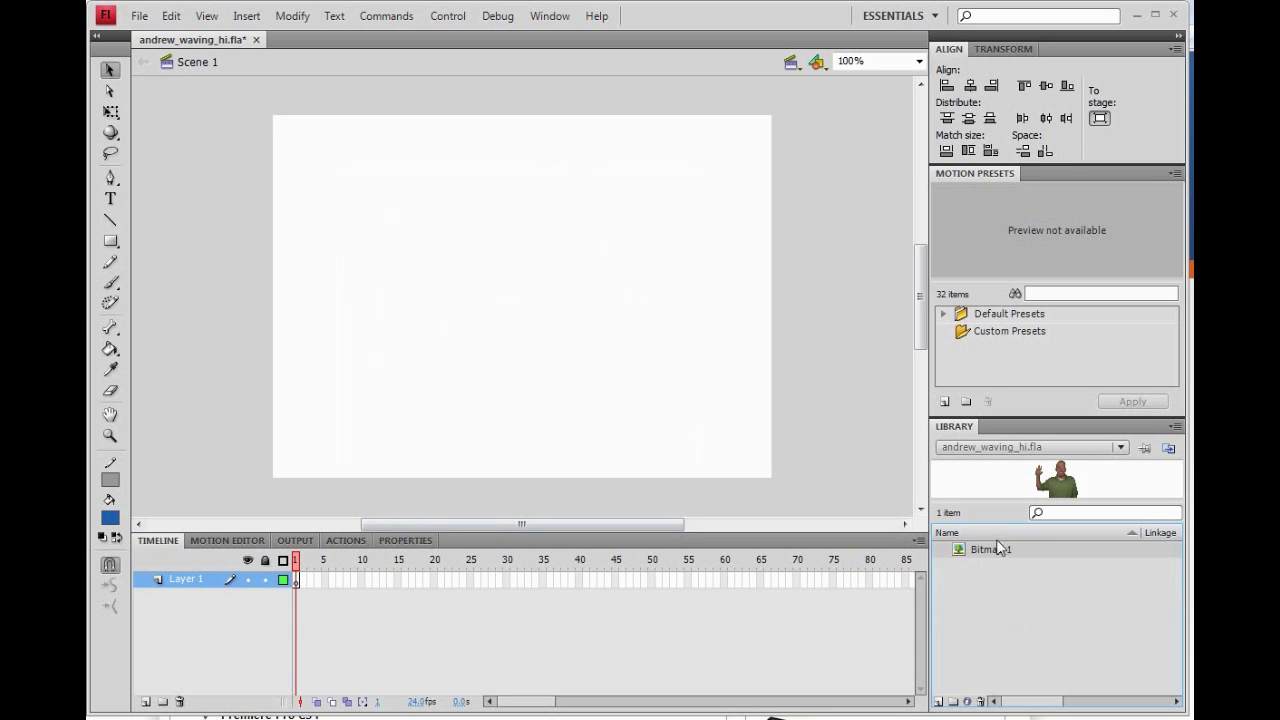
pyautogui.moveTo(981, 551); pyautogui.dragTo(536, 324)
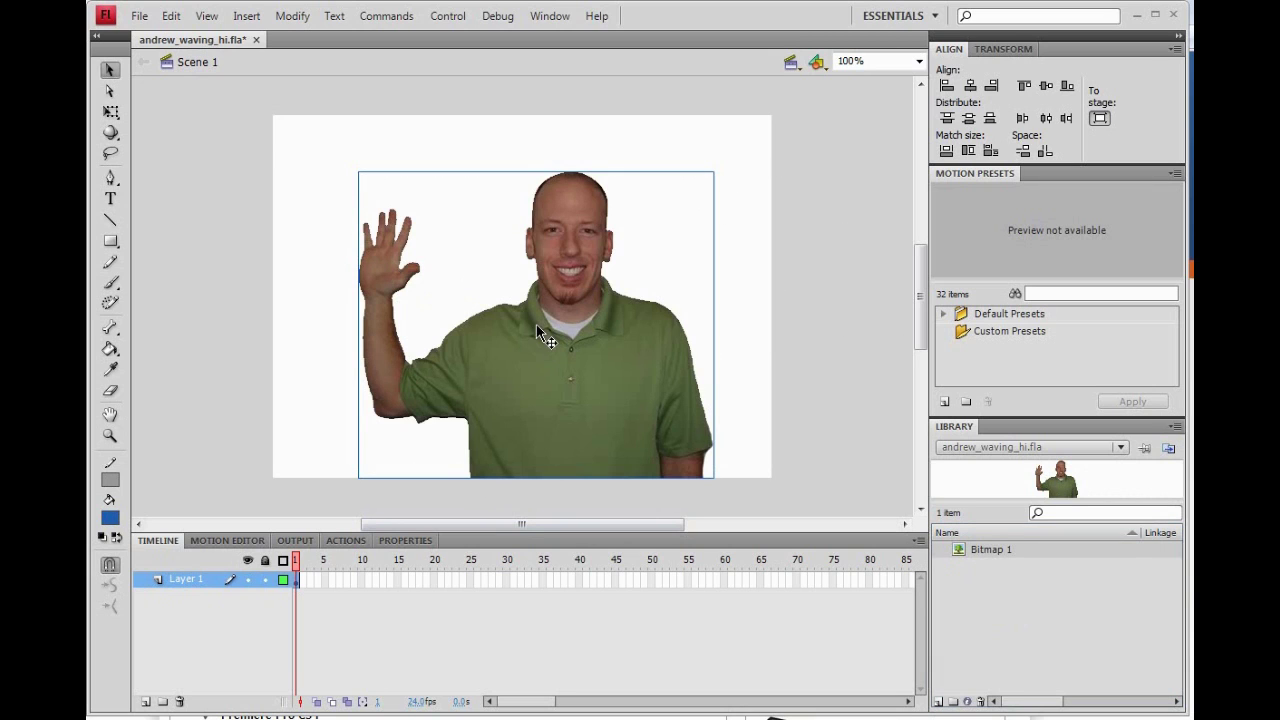
pyautogui.click(779, 316)
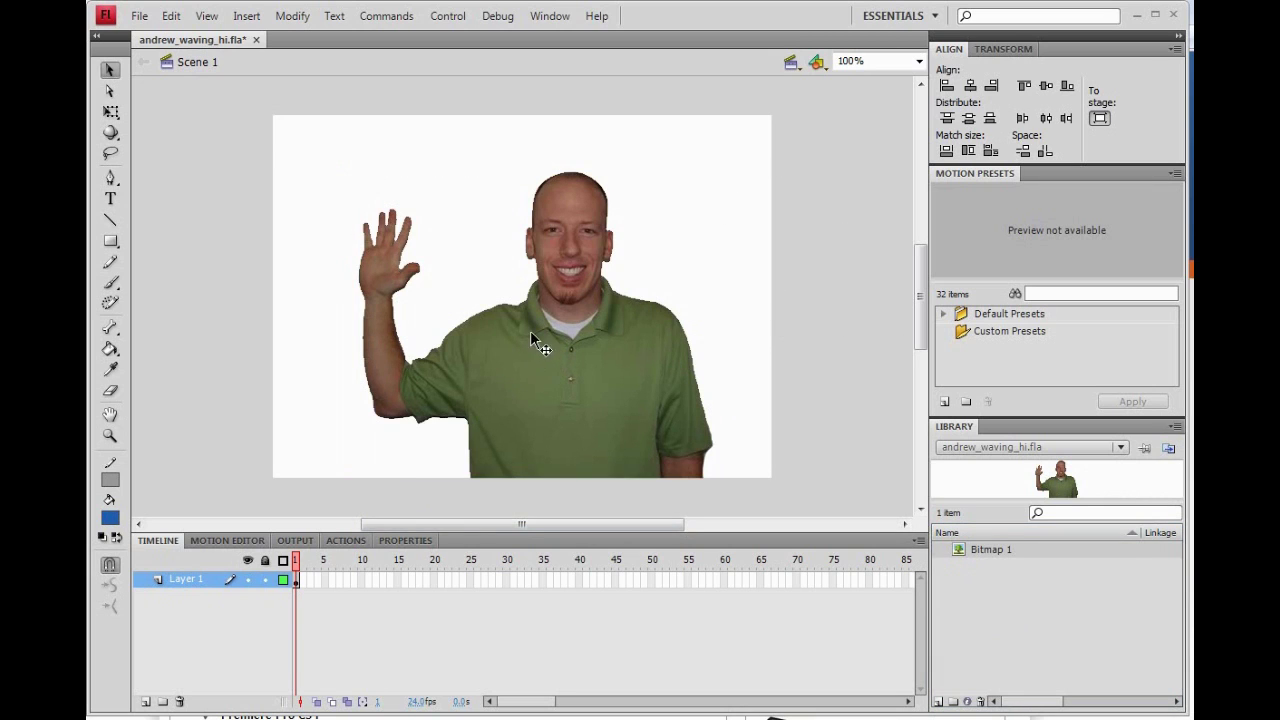
# Convert the man's bitmap on the stage into a graphic symbol named g_body.
pyautogui.click(583, 290)
pyautogui.click(292, 16)
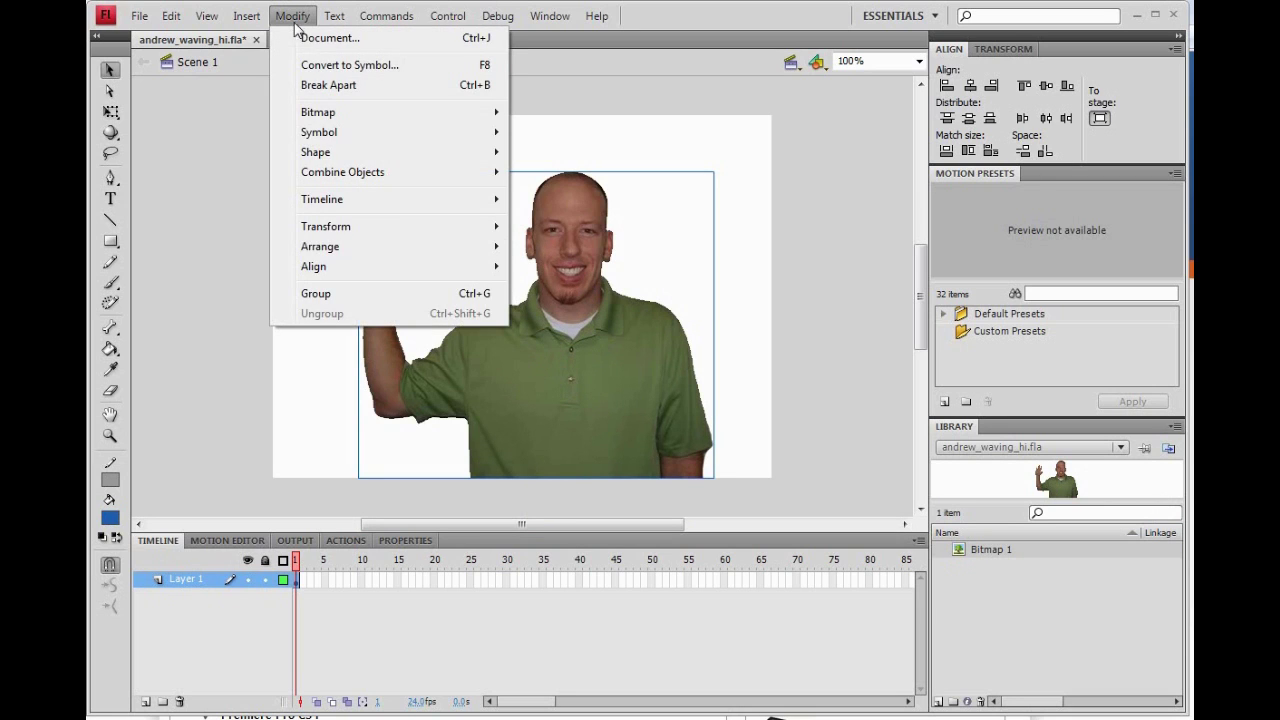
pyautogui.click(318, 64)
pyautogui.write('g_body')
pyautogui.press('Return')
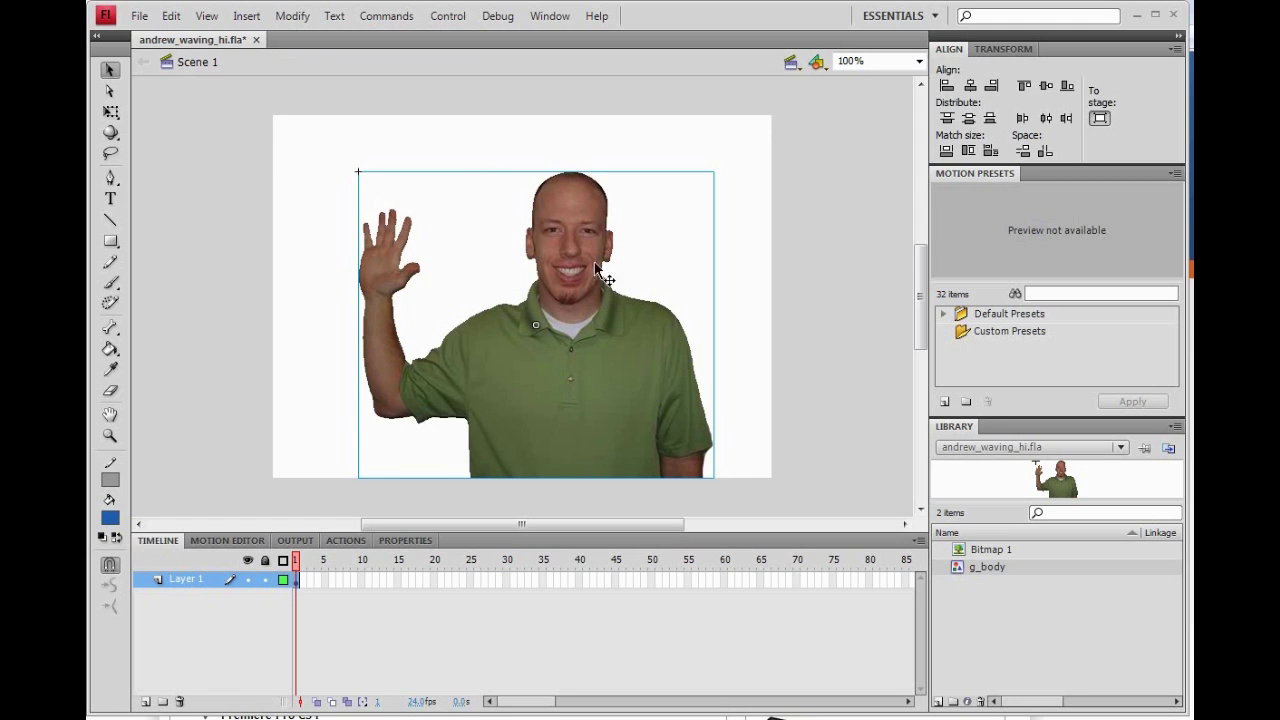
# Open the g_body symbol for editing, trace its bitmap into vector shapes and deselect the result.
pyautogui.doubleClick(571, 246)
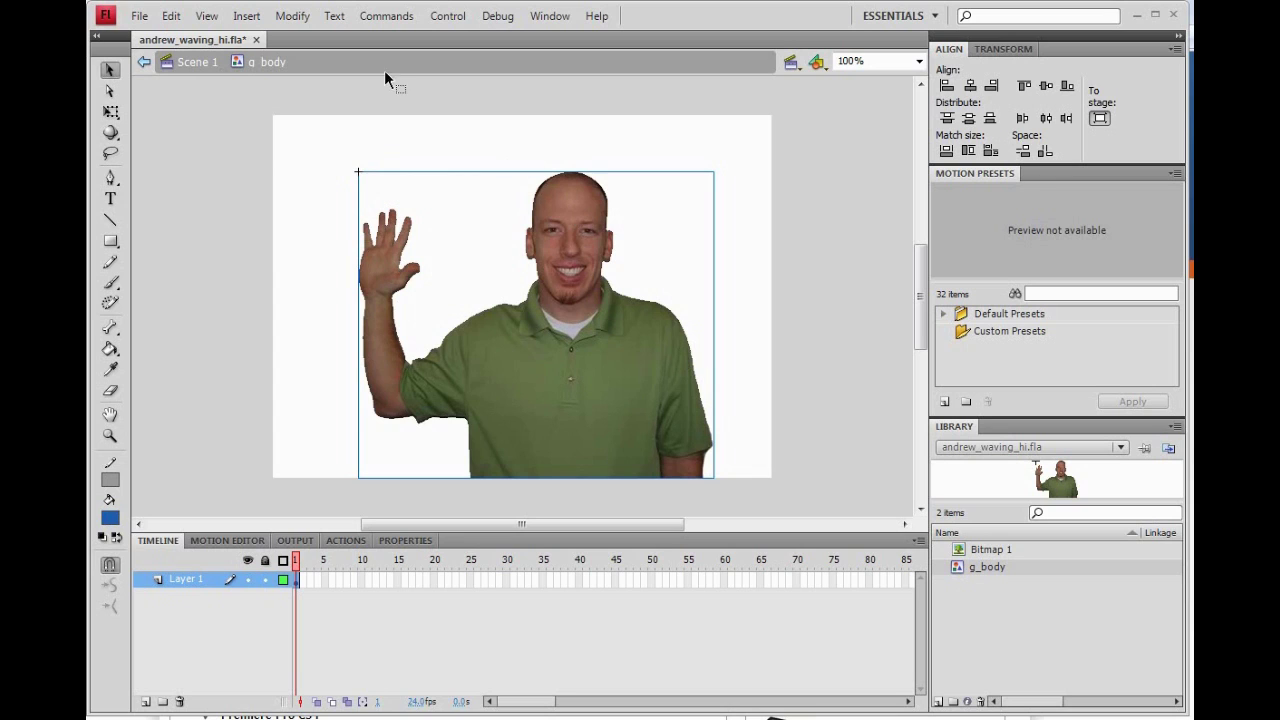
pyautogui.click(293, 16)
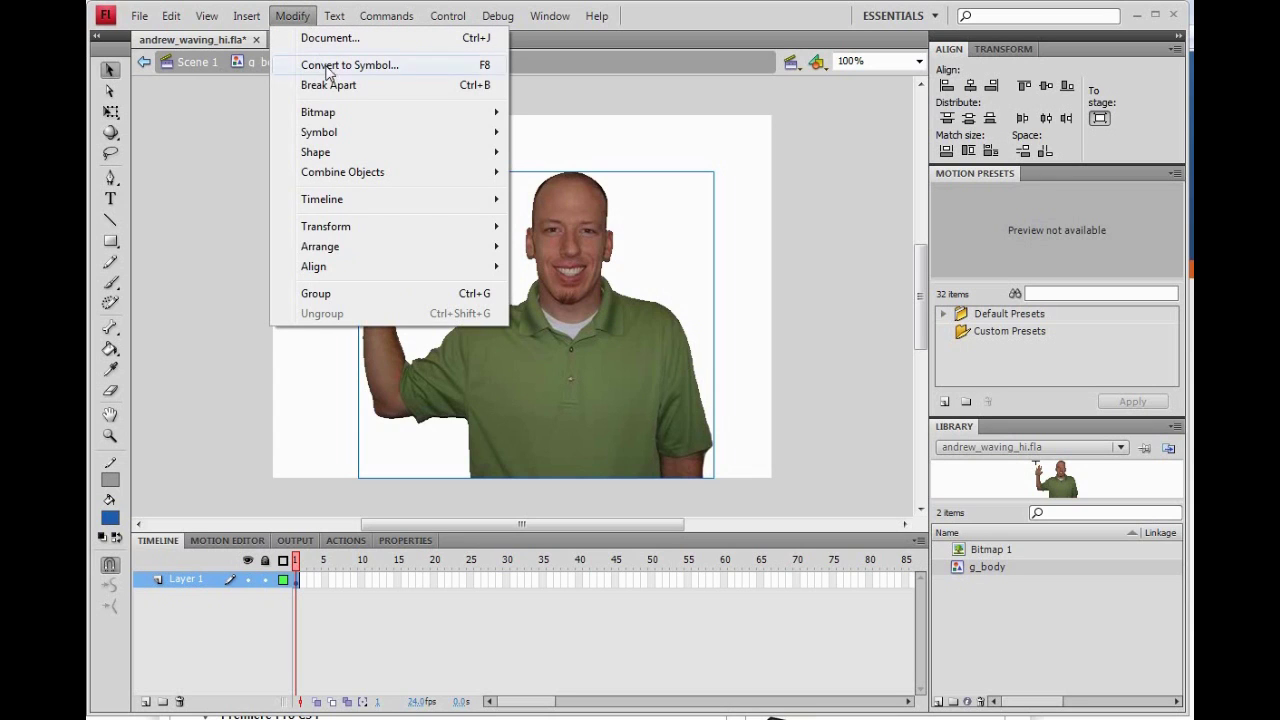
pyautogui.moveTo(323, 113)
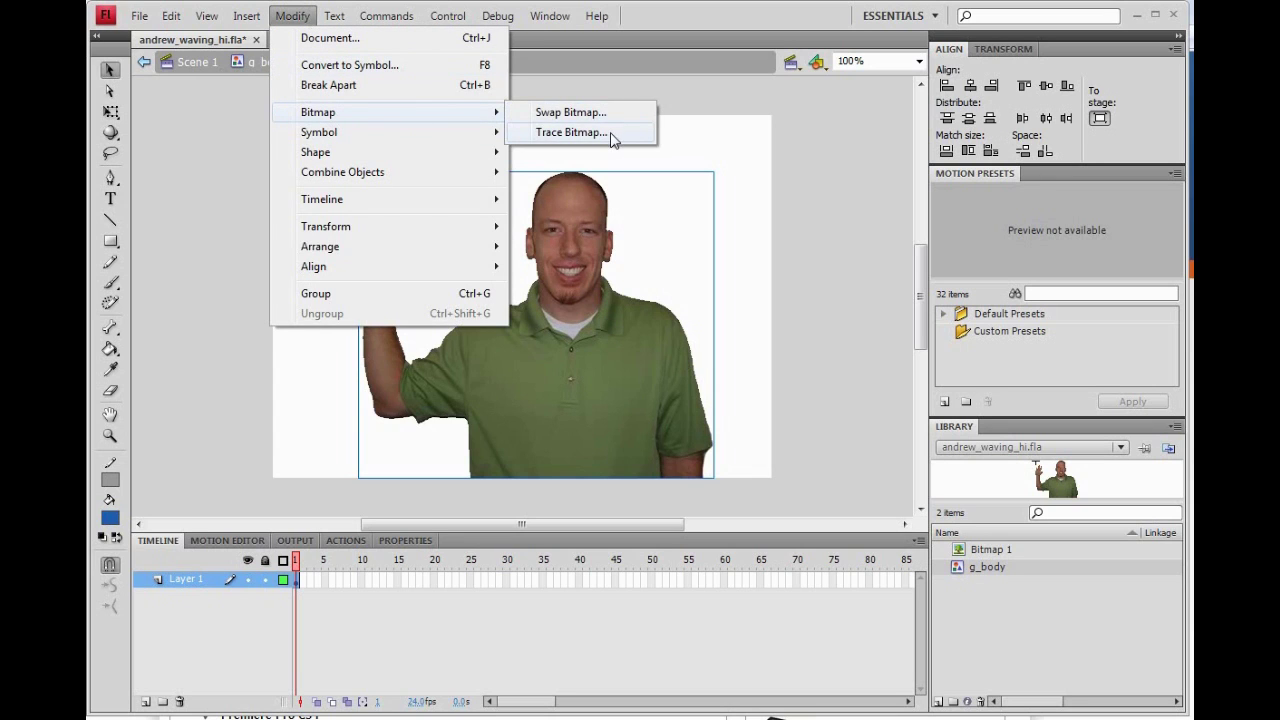
pyautogui.click(568, 132)
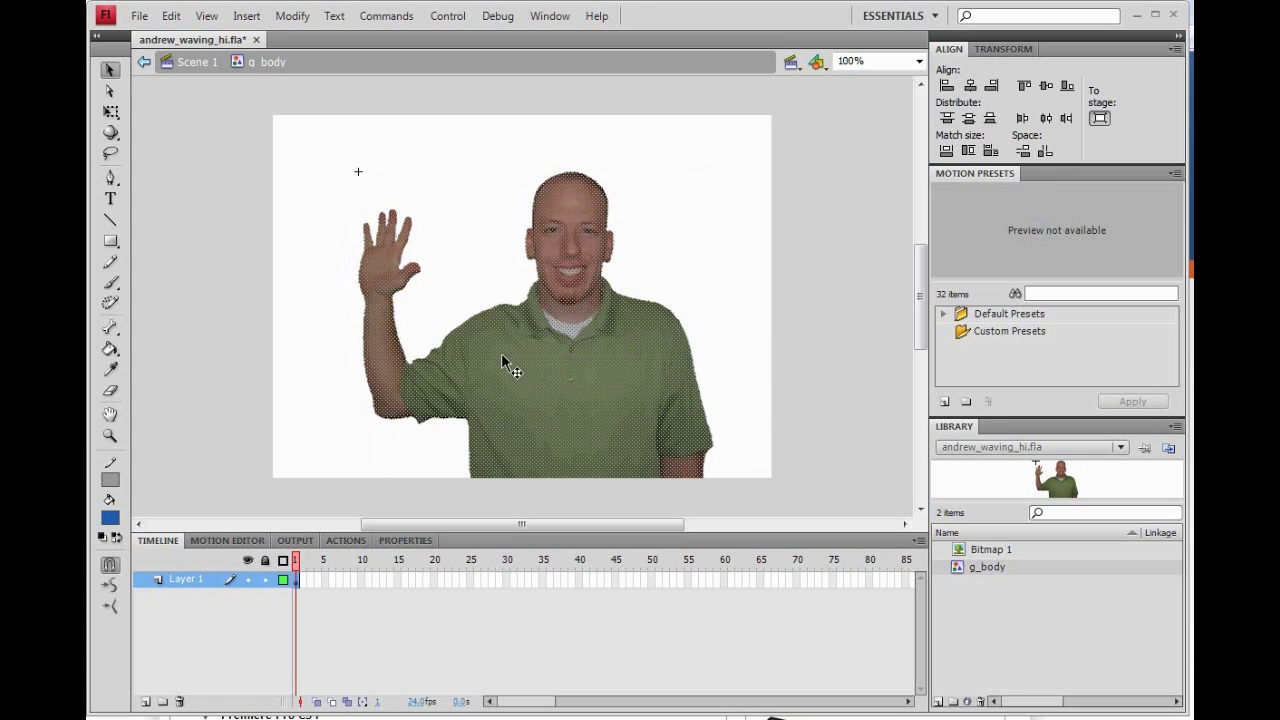
pyautogui.click(694, 177)
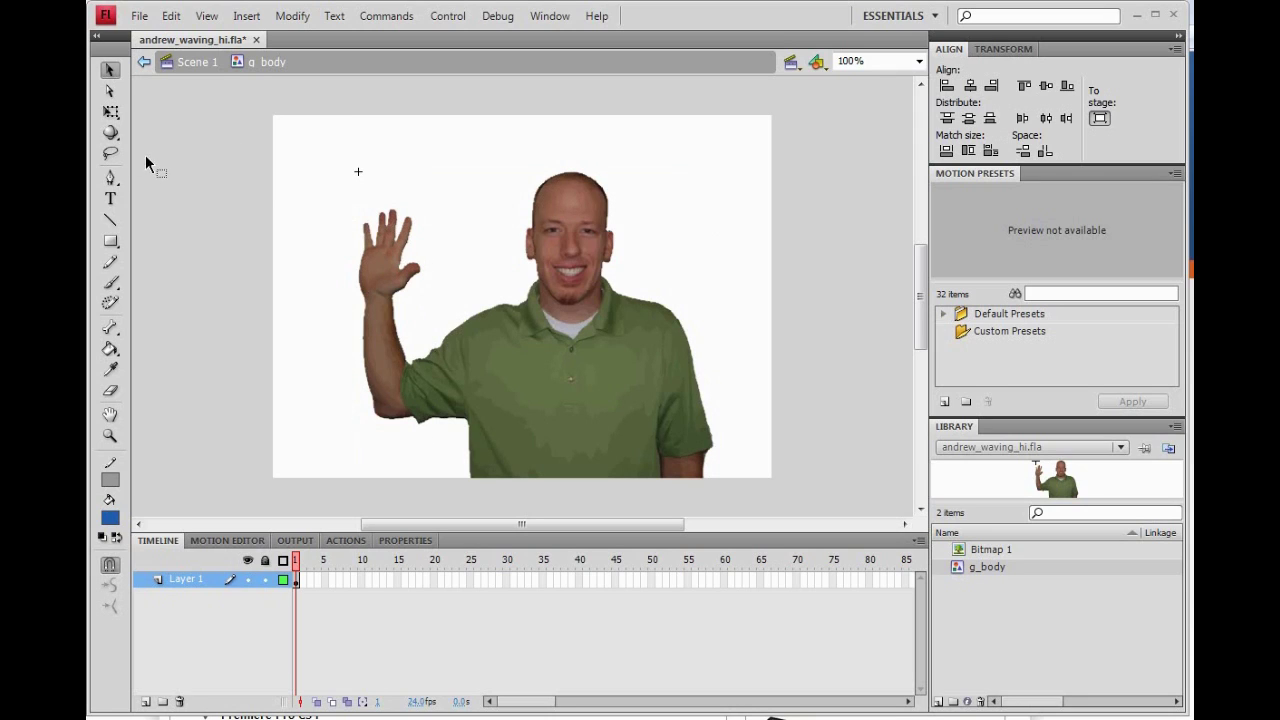
# Lasso the raised hand and forearm up to the sleeve and convert the selection into a graphic symbol named g_hand.
pyautogui.click(117, 157)
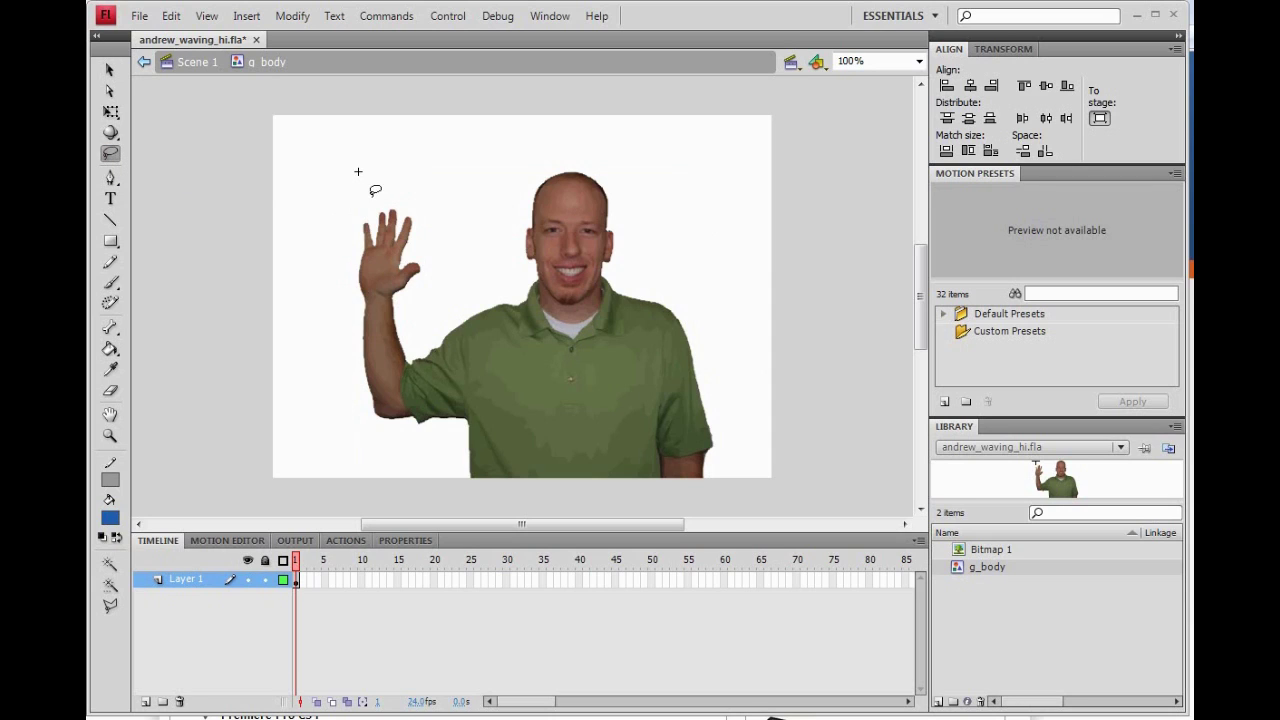
pyautogui.moveTo(370, 196)
pyautogui.mouseDown()
pyautogui.moveTo(363, 427)
pyautogui.moveTo(413, 412)
pyautogui.moveTo(404, 380)
pyautogui.moveTo(424, 330)
pyautogui.moveTo(392, 184)
pyautogui.moveTo(370, 194)
pyautogui.mouseUp()
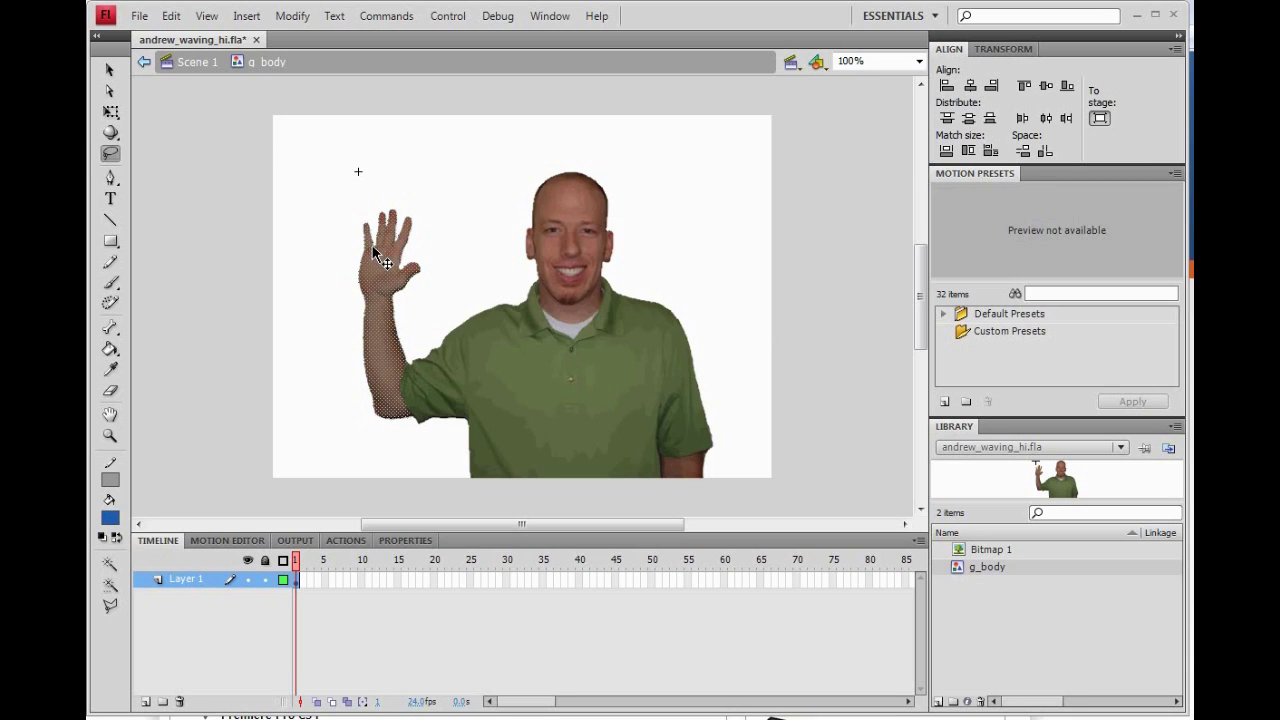
pyautogui.click(292, 16)
pyautogui.click(302, 66)
pyautogui.write('g_hand')
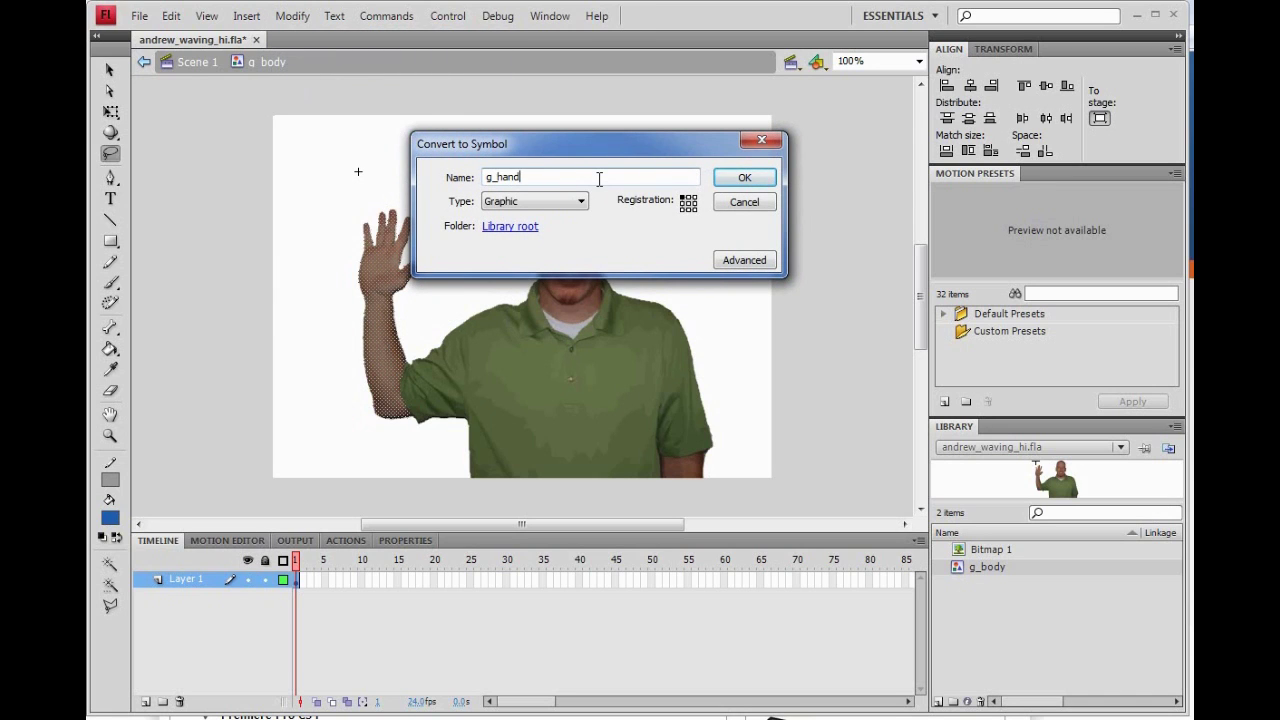
pyautogui.press('Return')
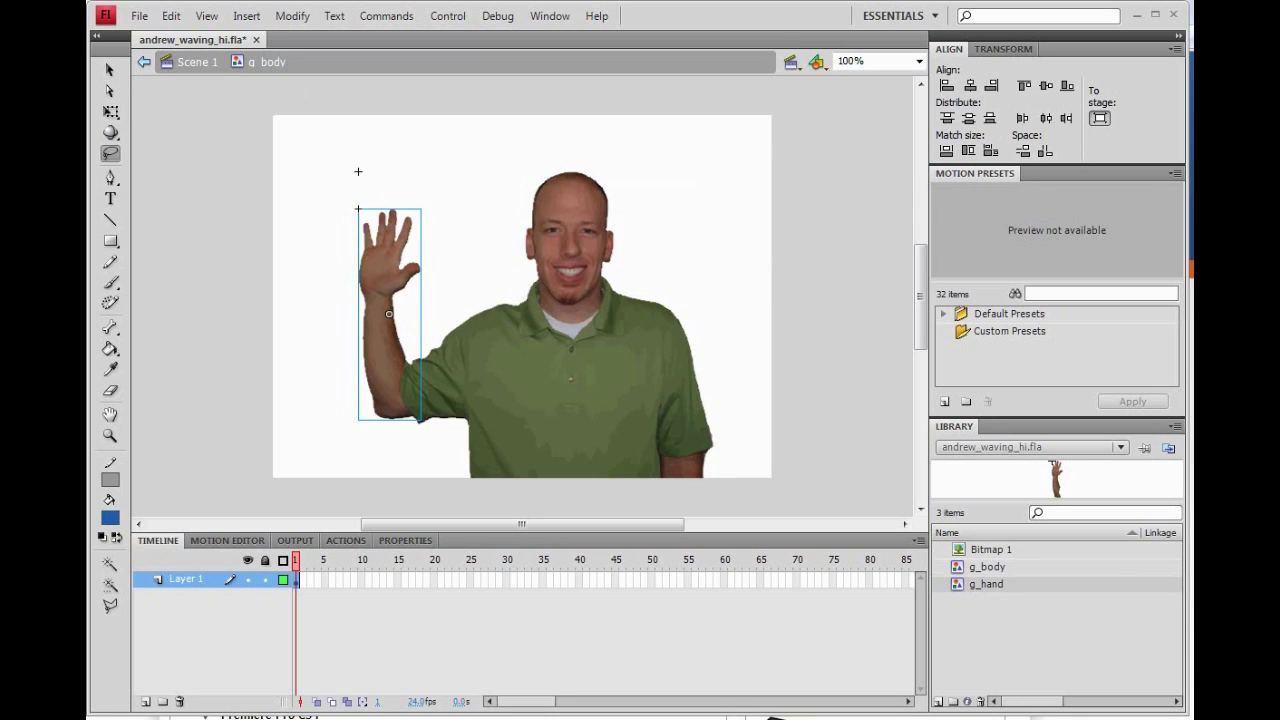
# Delete the g_hand instance from inside the g_body symbol, keeping g_hand in the library.
pyautogui.click(107, 70)
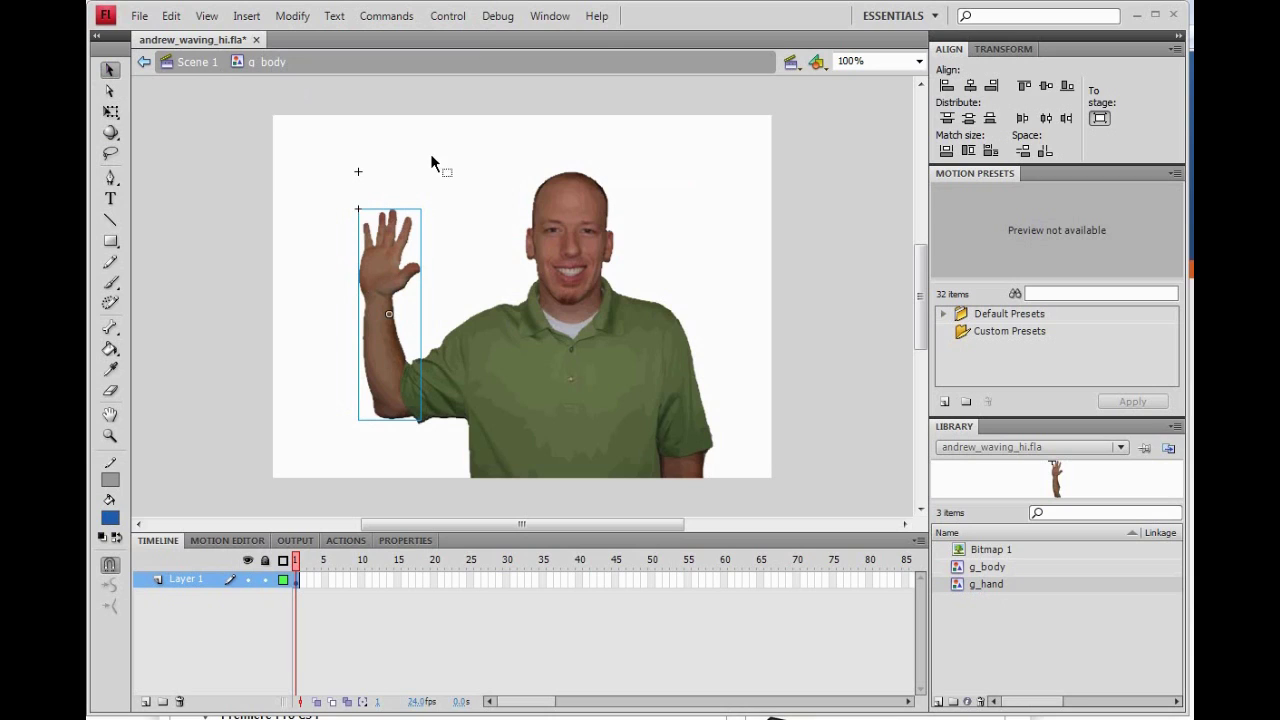
pyautogui.click(455, 259)
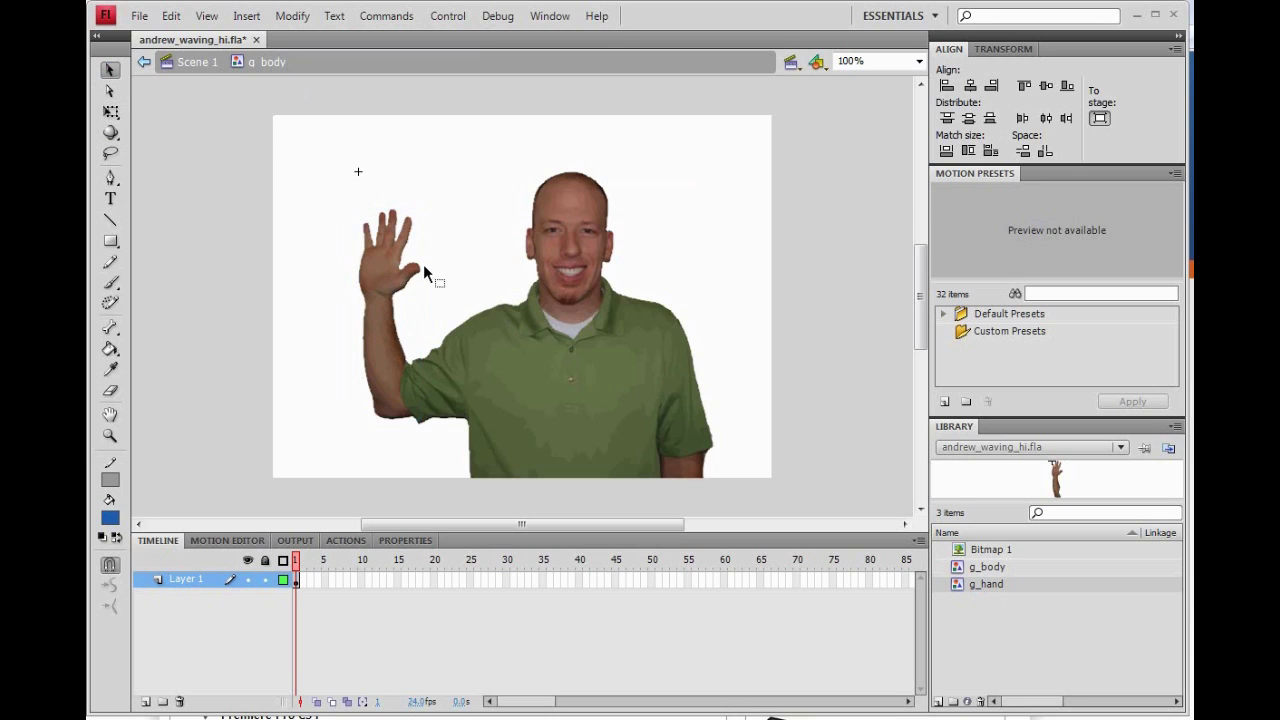
pyautogui.click(386, 262)
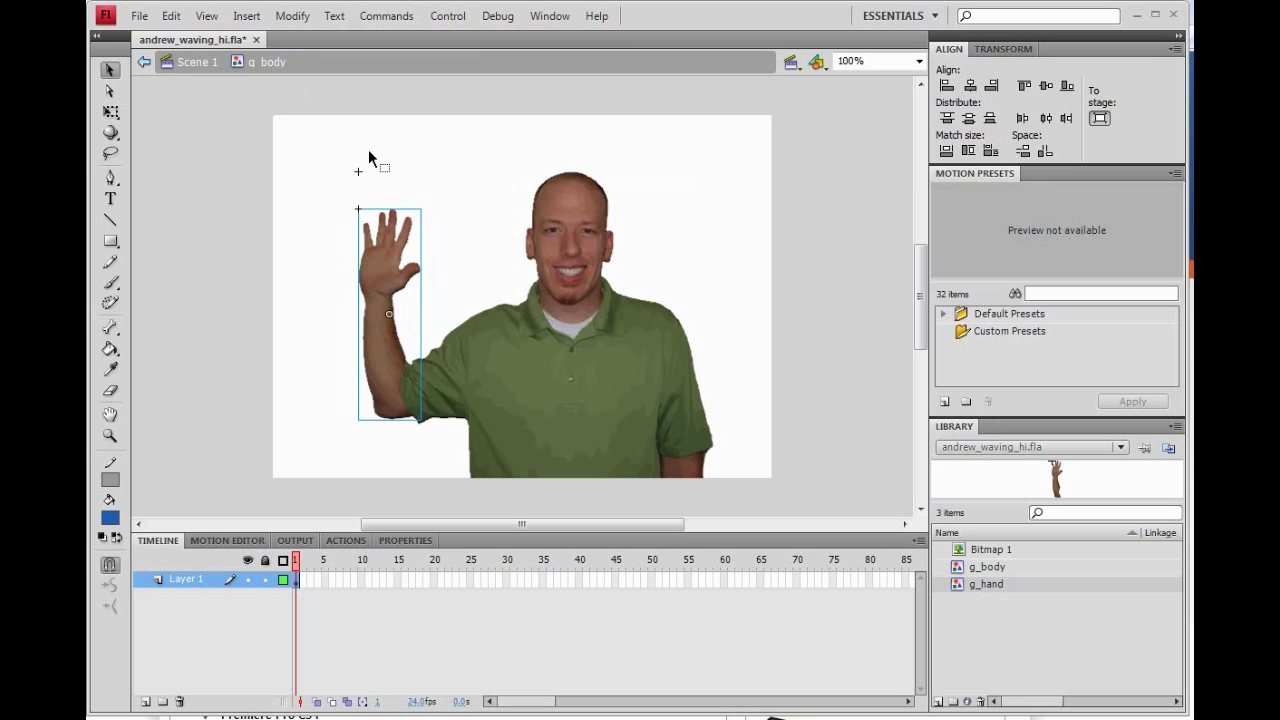
pyautogui.press('Delete')
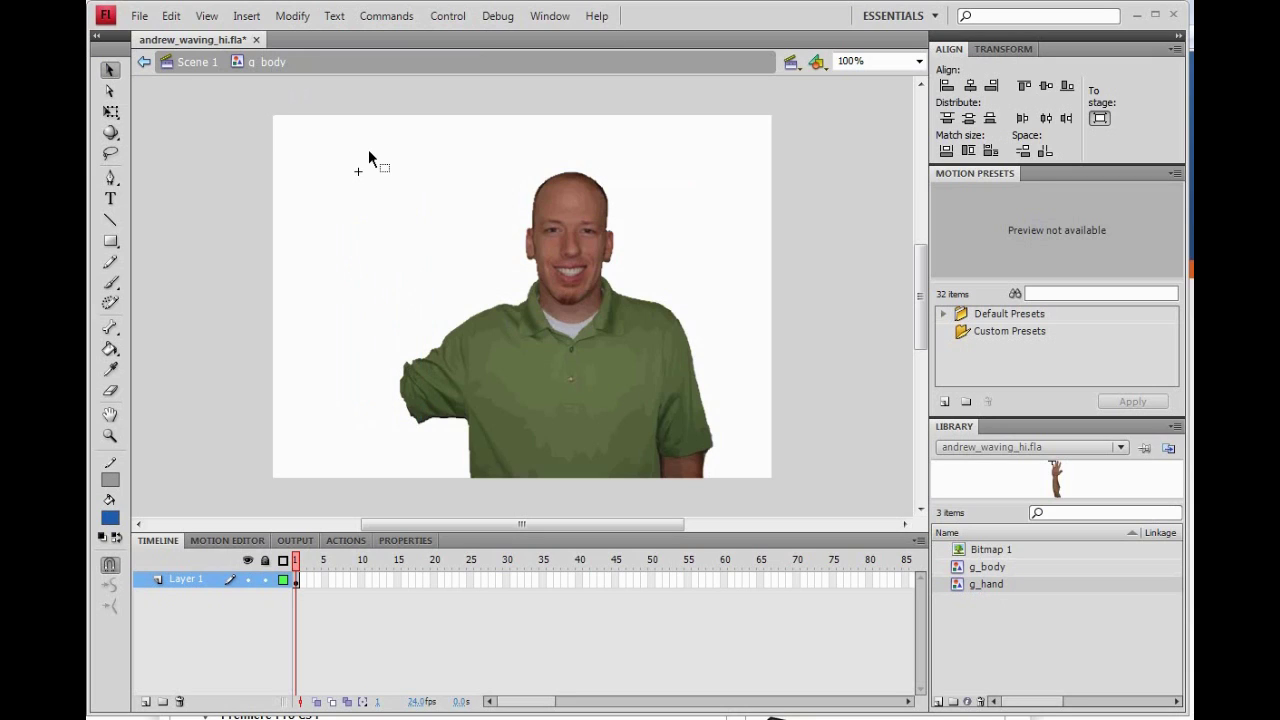
pyautogui.click(988, 566)
pyautogui.click(1005, 583)
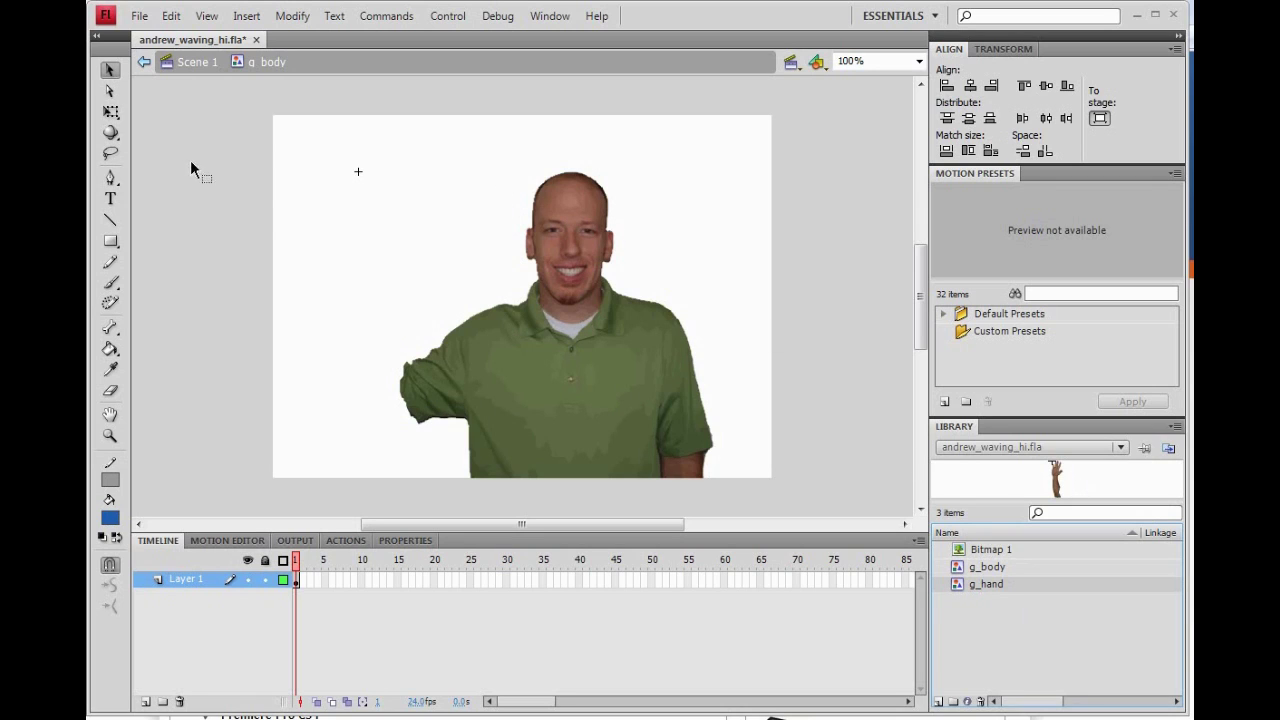
# Lasso the man's head down to the collar and convert the selection into a graphic symbol named g_head.
pyautogui.click(110, 153)
pyautogui.moveTo(536, 158)
pyautogui.mouseDown()
pyautogui.moveTo(523, 262)
pyautogui.moveTo(580, 306)
pyautogui.moveTo(620, 252)
pyautogui.moveTo(586, 146)
pyautogui.moveTo(527, 156)
pyautogui.mouseUp()
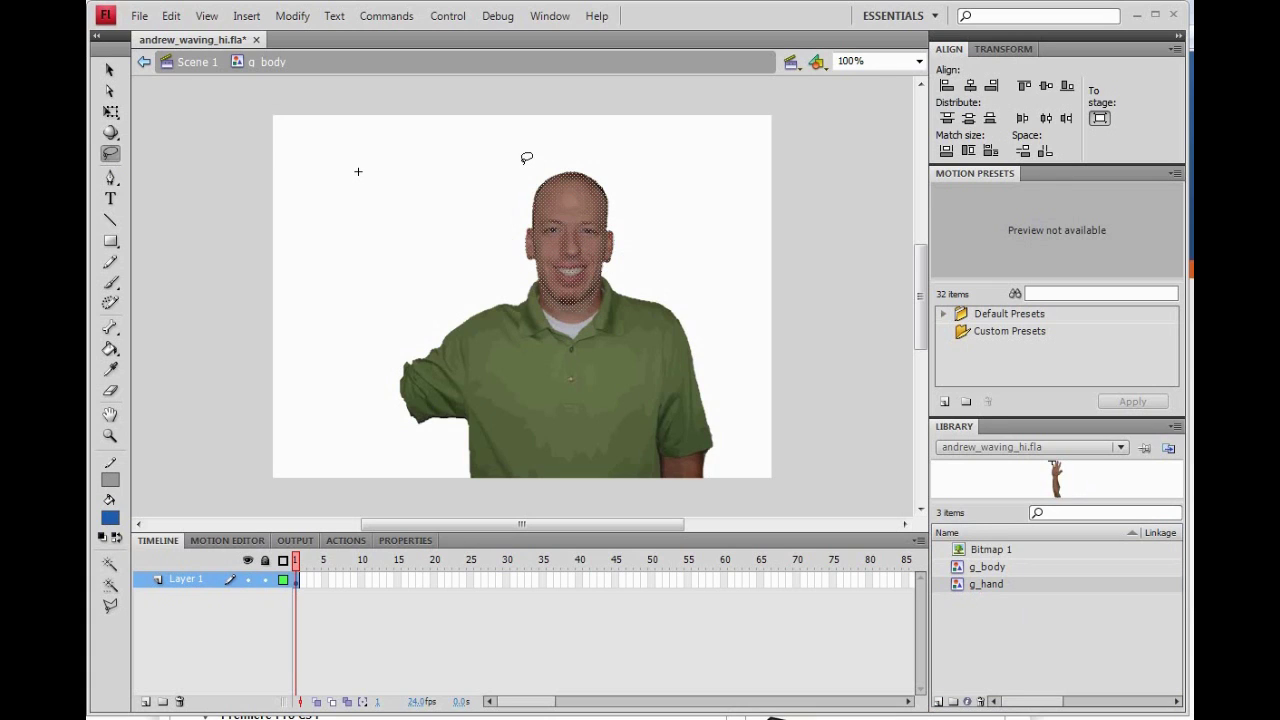
pyautogui.click(293, 16)
pyautogui.click(340, 65)
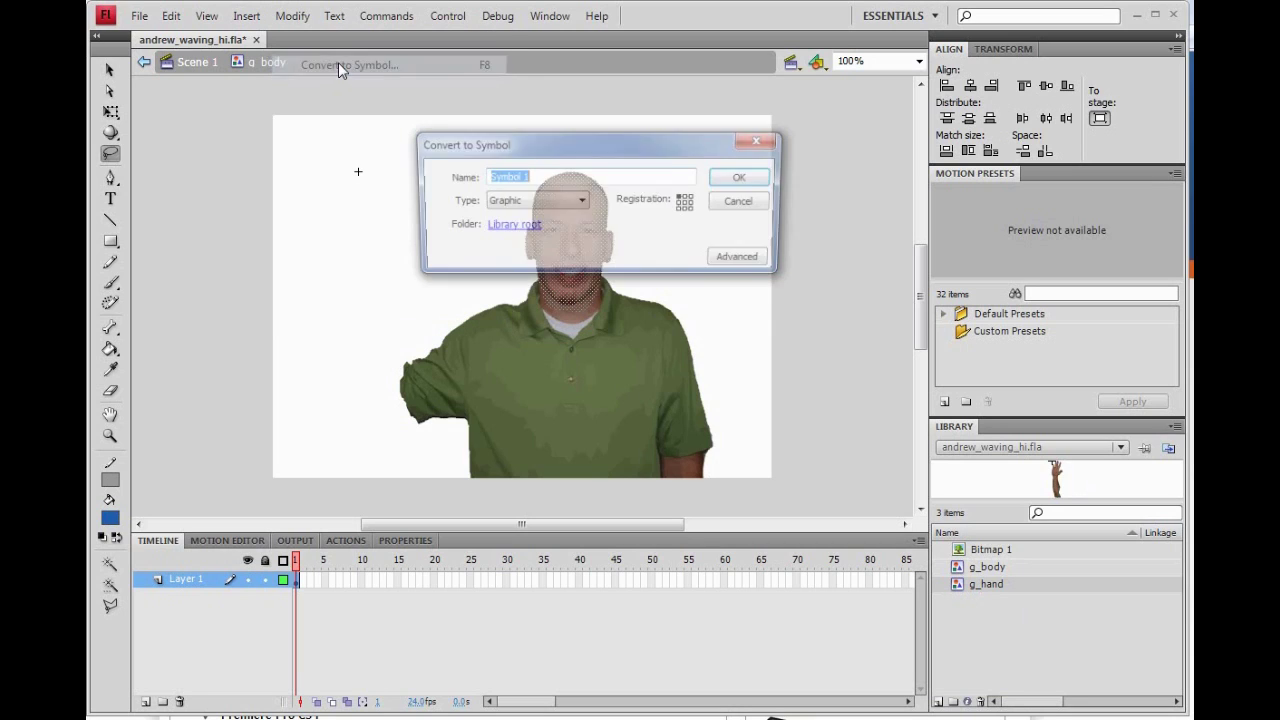
pyautogui.write('g_head')
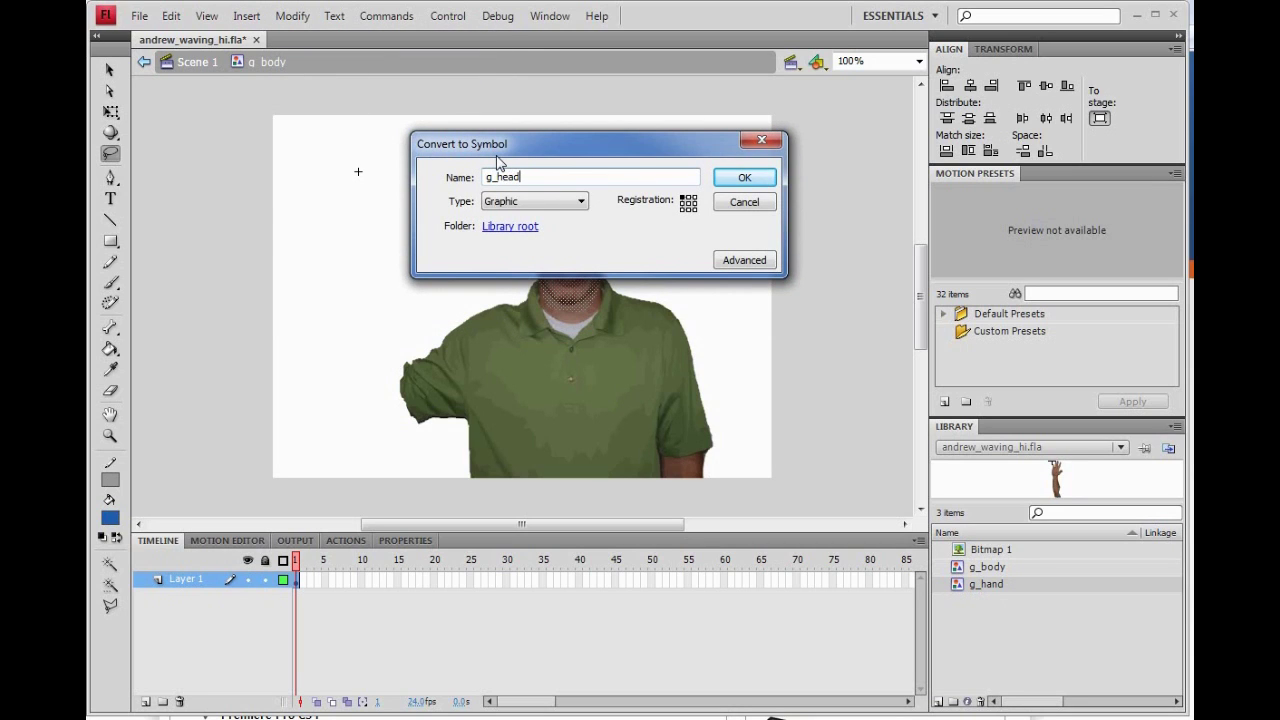
pyautogui.press('Return')
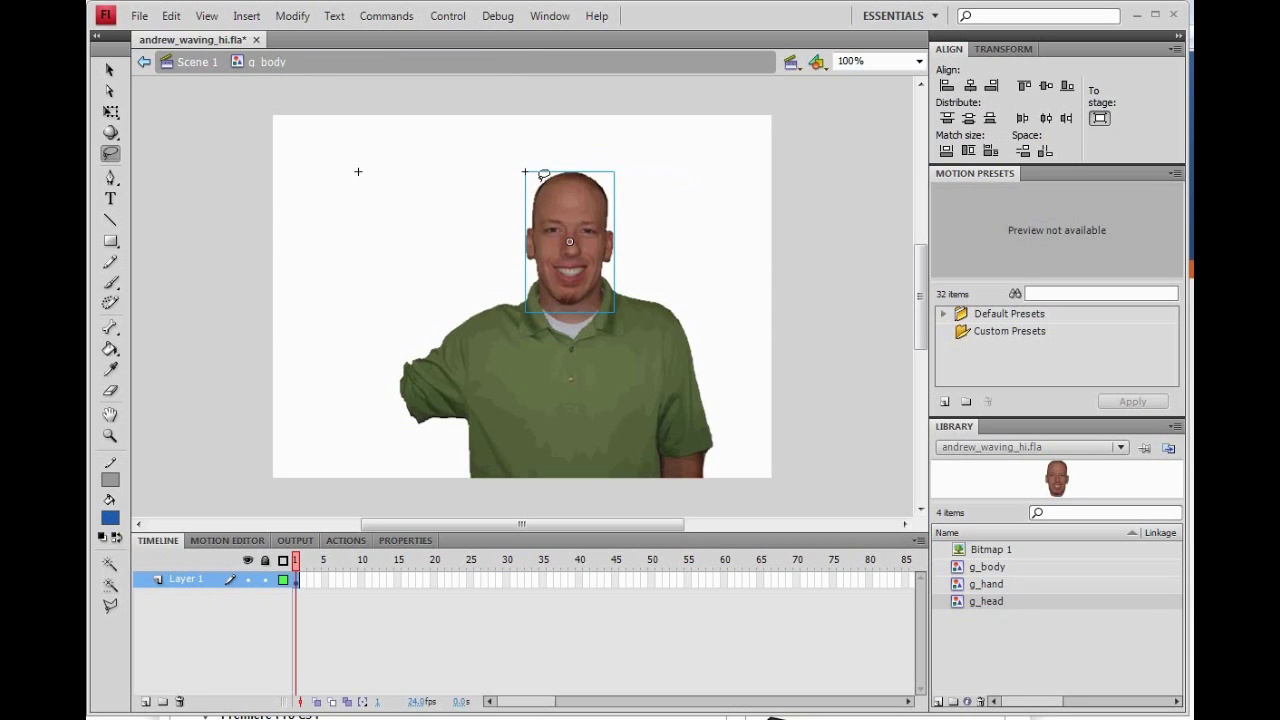
# Cut the g_head instance out of the g_body symbol and return to Scene 1.
pyautogui.click(110, 70)
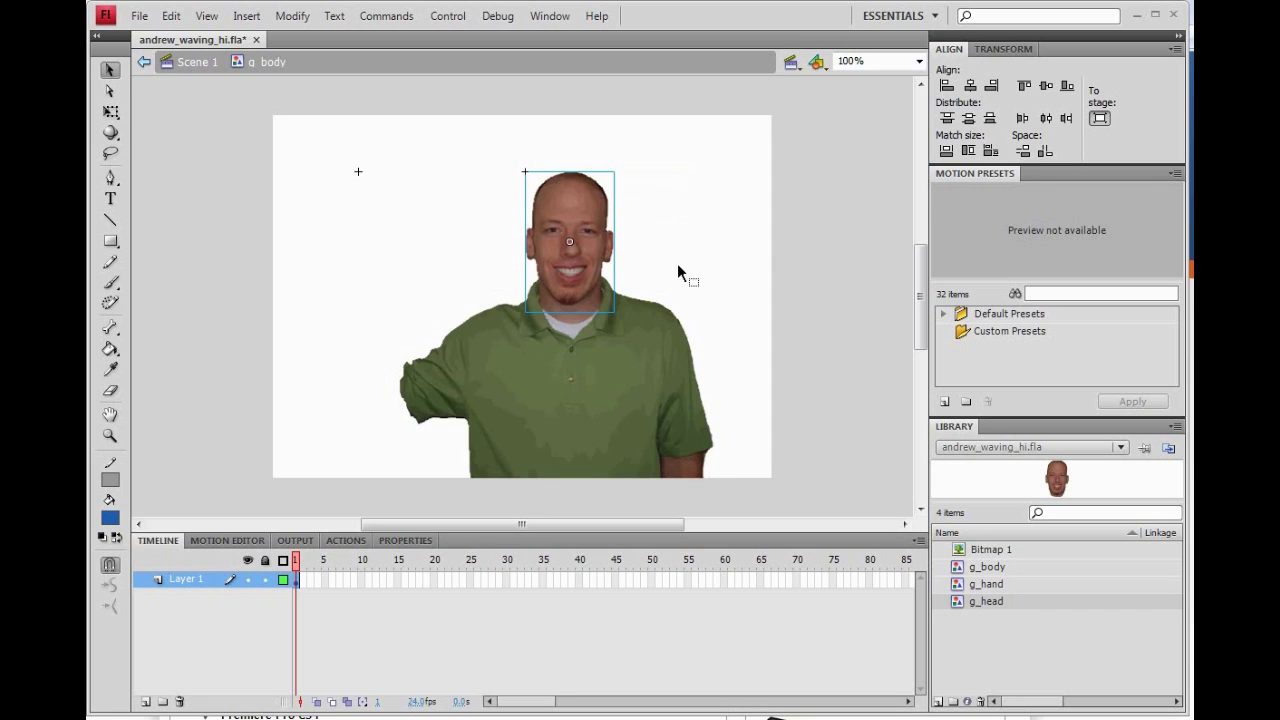
pyautogui.hotkey('ctrl', 'x')
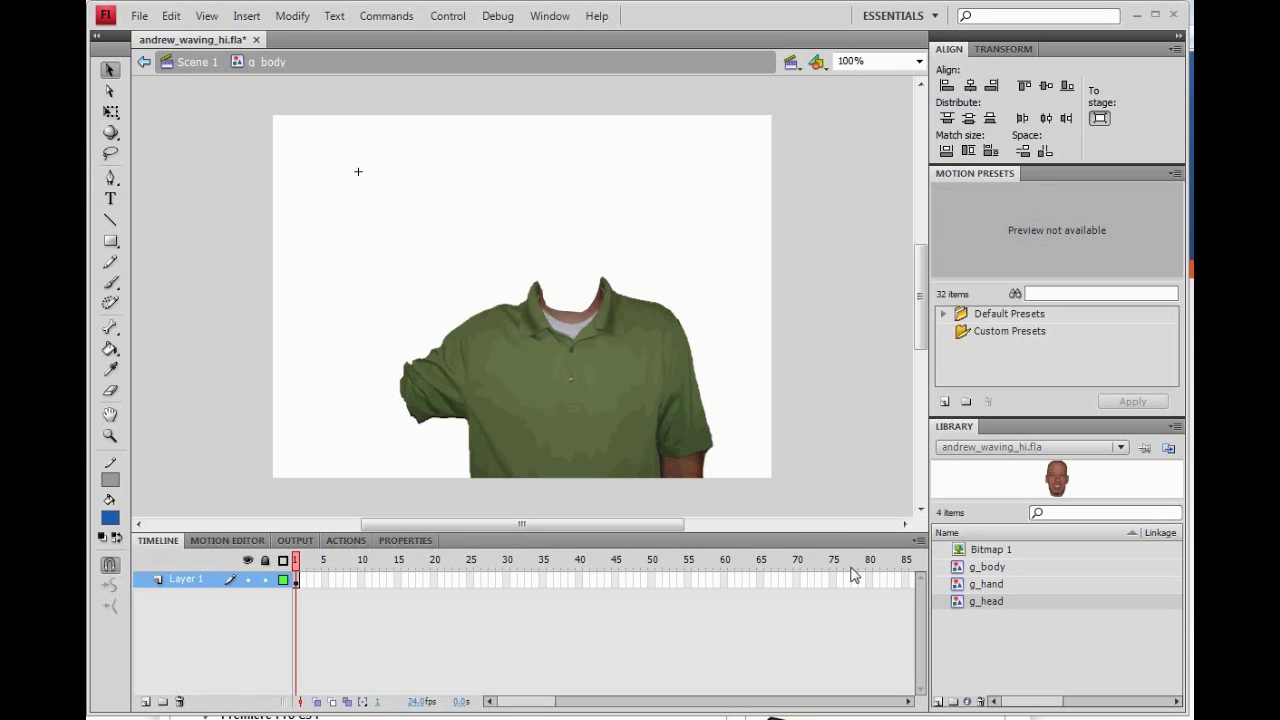
pyautogui.moveTo(993, 601); pyautogui.dragTo(183, 70)
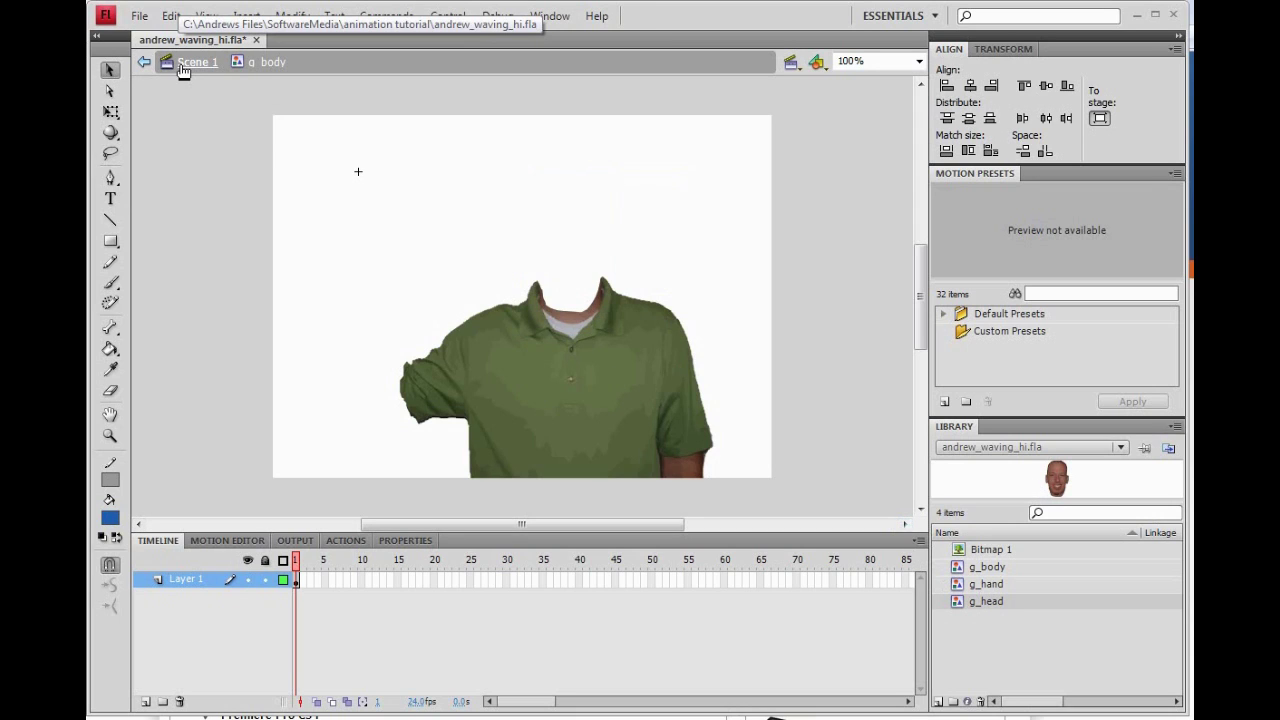
pyautogui.click(183, 70)
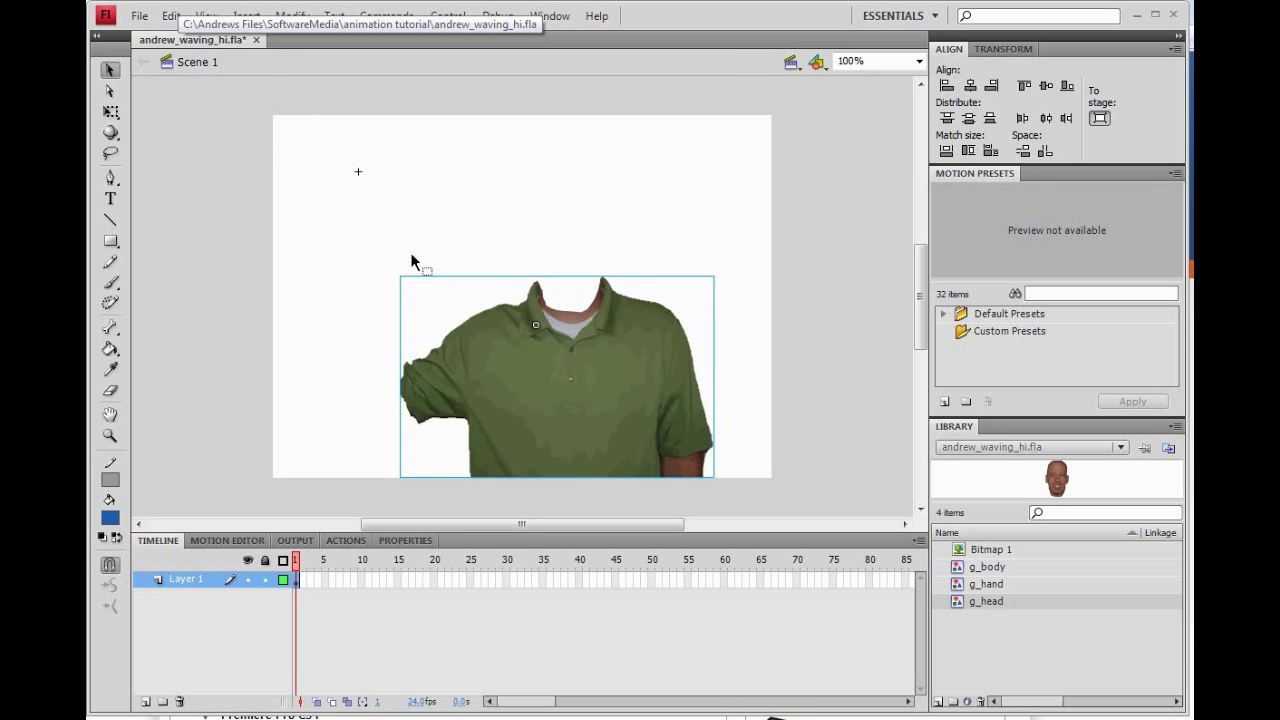
pyautogui.moveTo(411, 262); pyautogui.dragTo(506, 213)
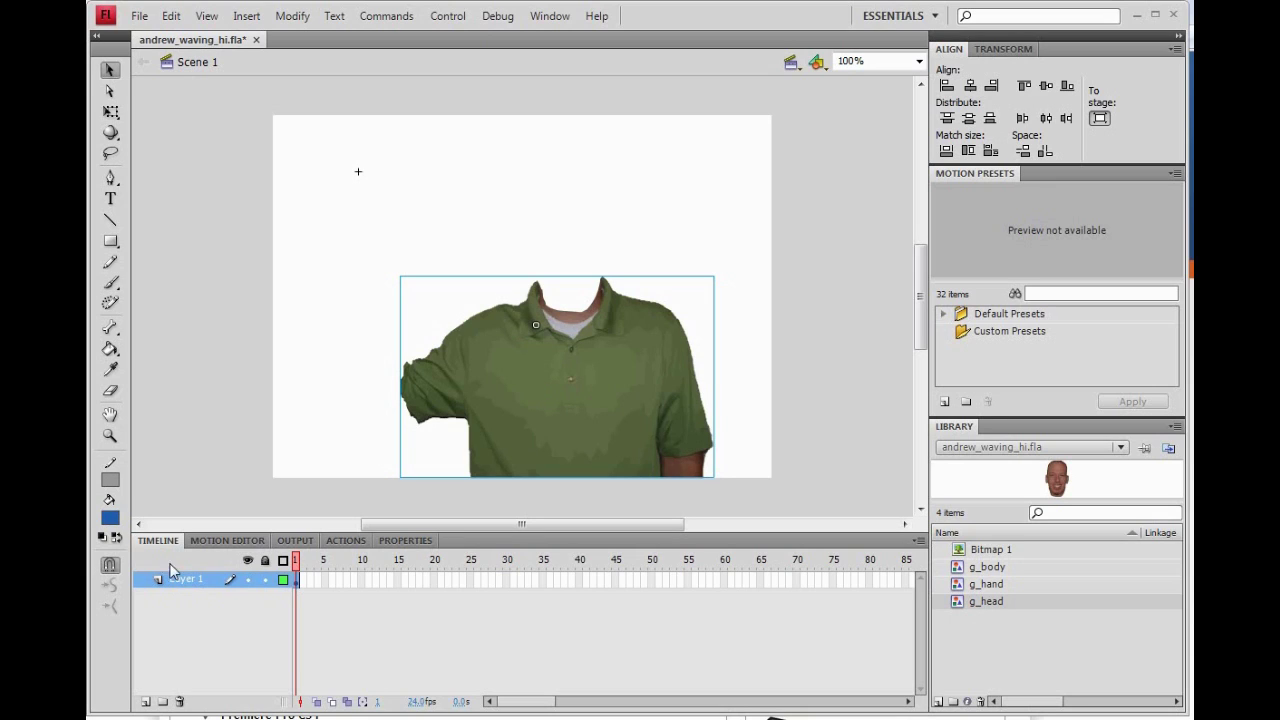
# Add two new layers above Layer 1 and rename Layer 1 as body.
pyautogui.click(146, 701)
pyautogui.click(146, 701)
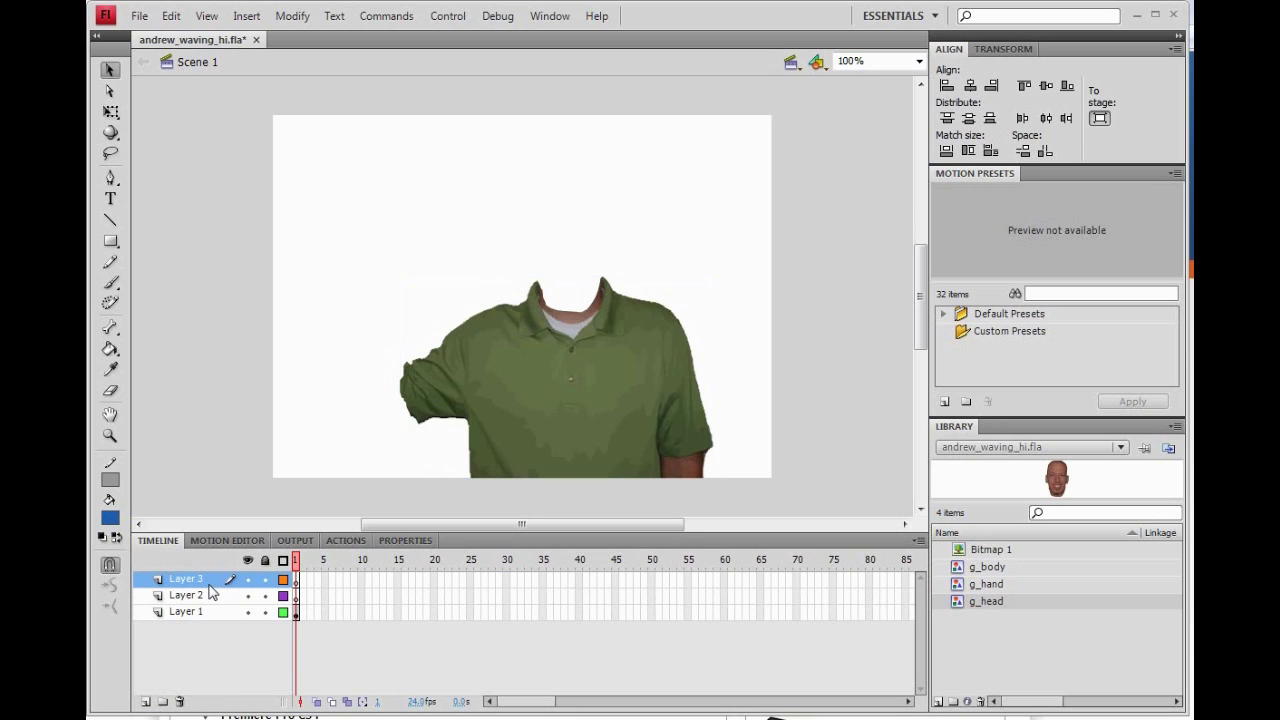
pyautogui.click(296, 612)
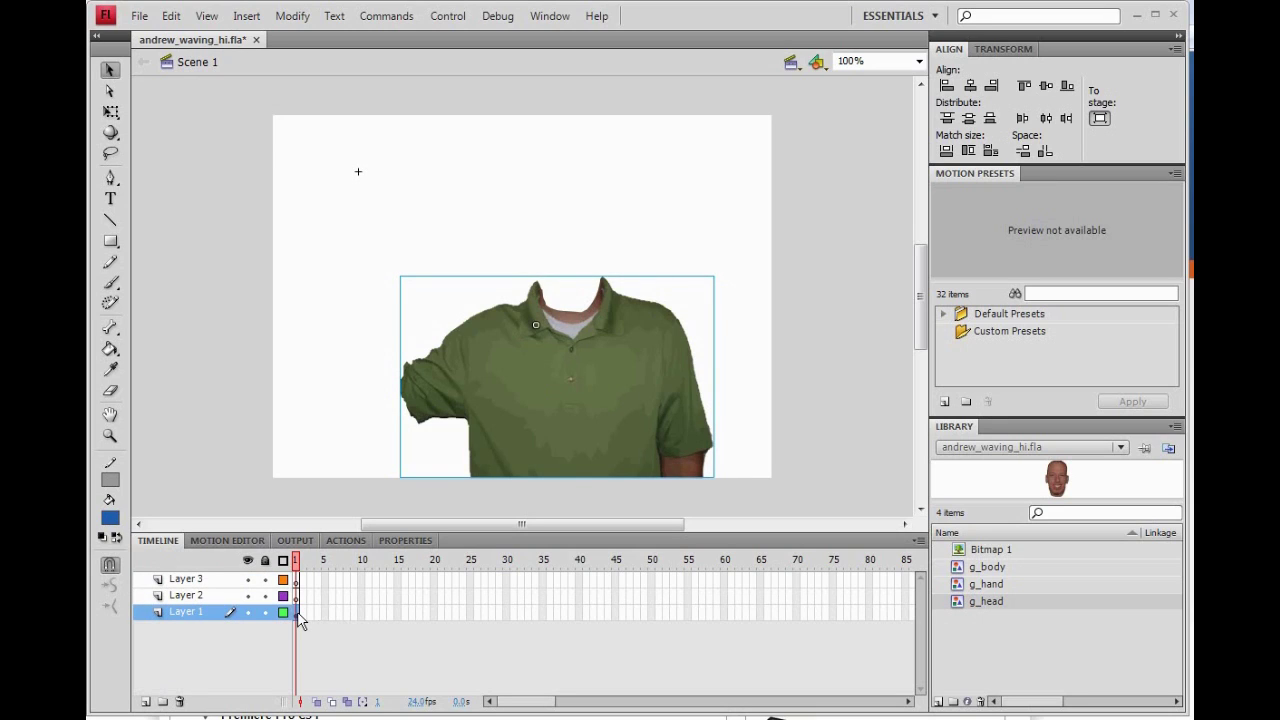
pyautogui.doubleClick(193, 618)
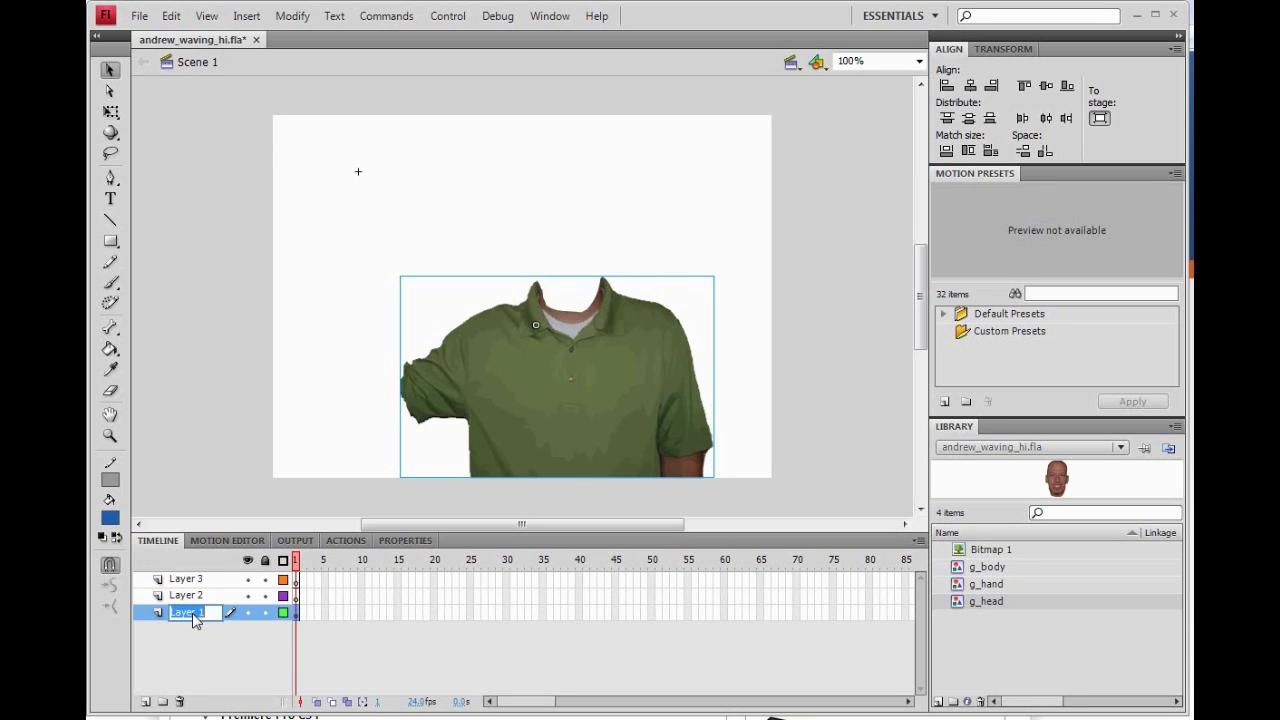
pyautogui.write('body')
pyautogui.press('Return')
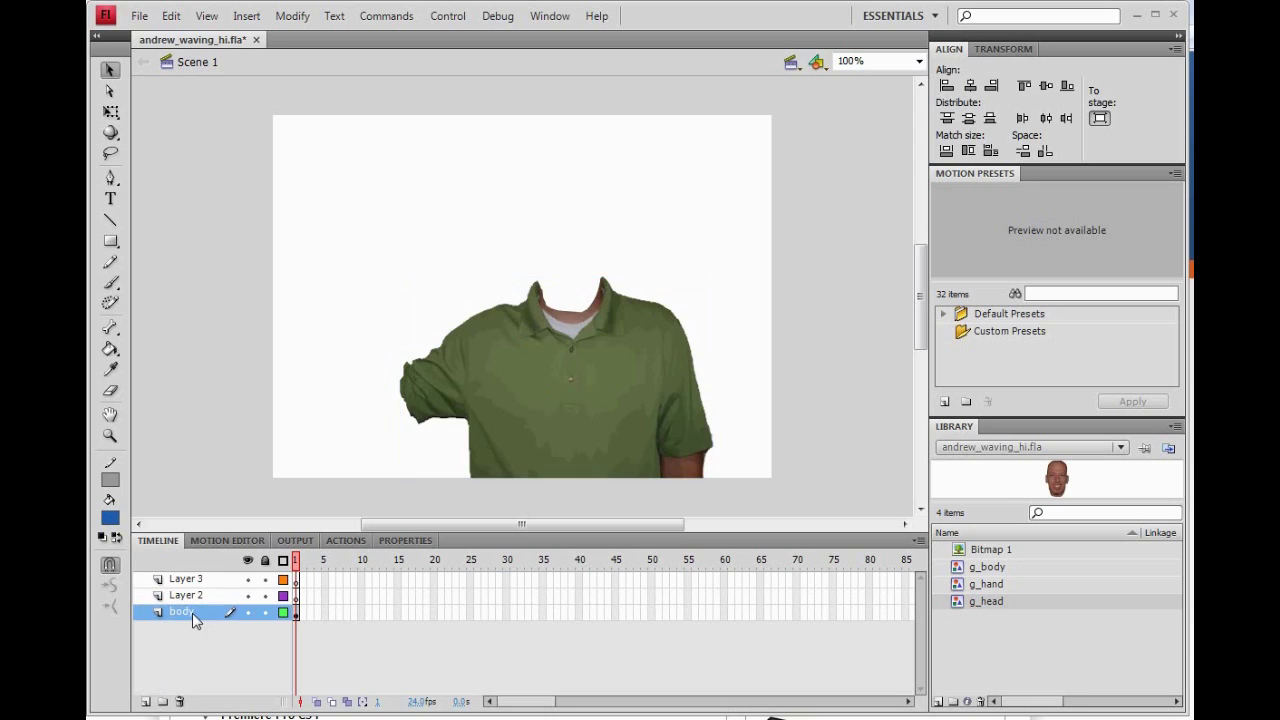
# Rename Layer 2 as hand and Layer 3 as head.
pyautogui.click(203, 598)
pyautogui.doubleClick(190, 596)
pyautogui.write('hand')
pyautogui.press('Return')
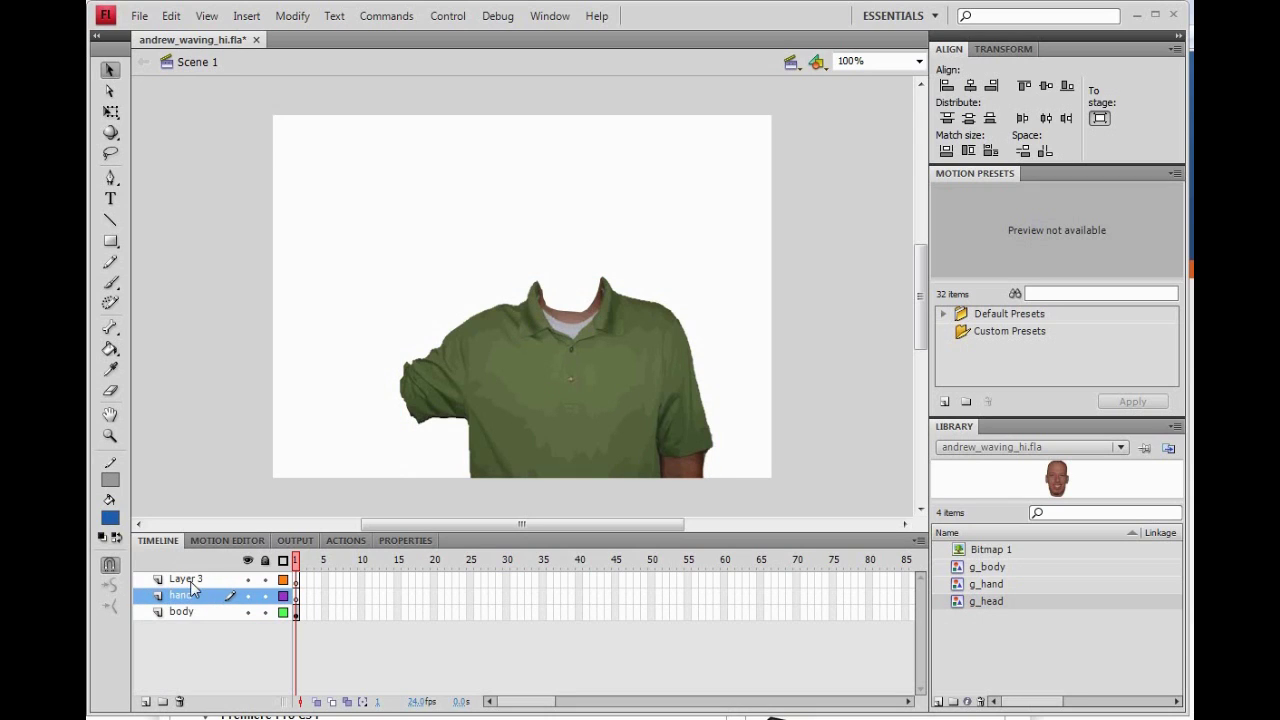
pyautogui.doubleClick(190, 582)
pyautogui.write('head')
pyautogui.press('Return')
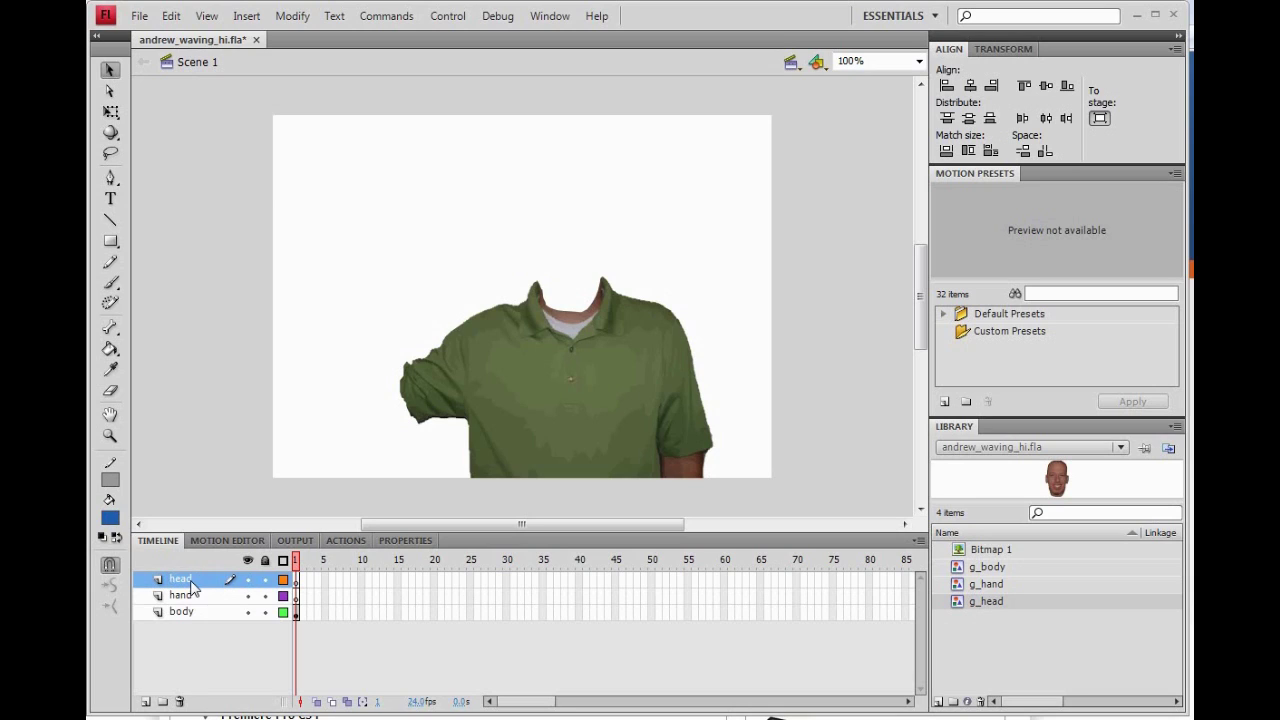
# Move the hand layer below the body layer and place g_hand from the library on it, against the empty sleeve.
pyautogui.click(182, 597)
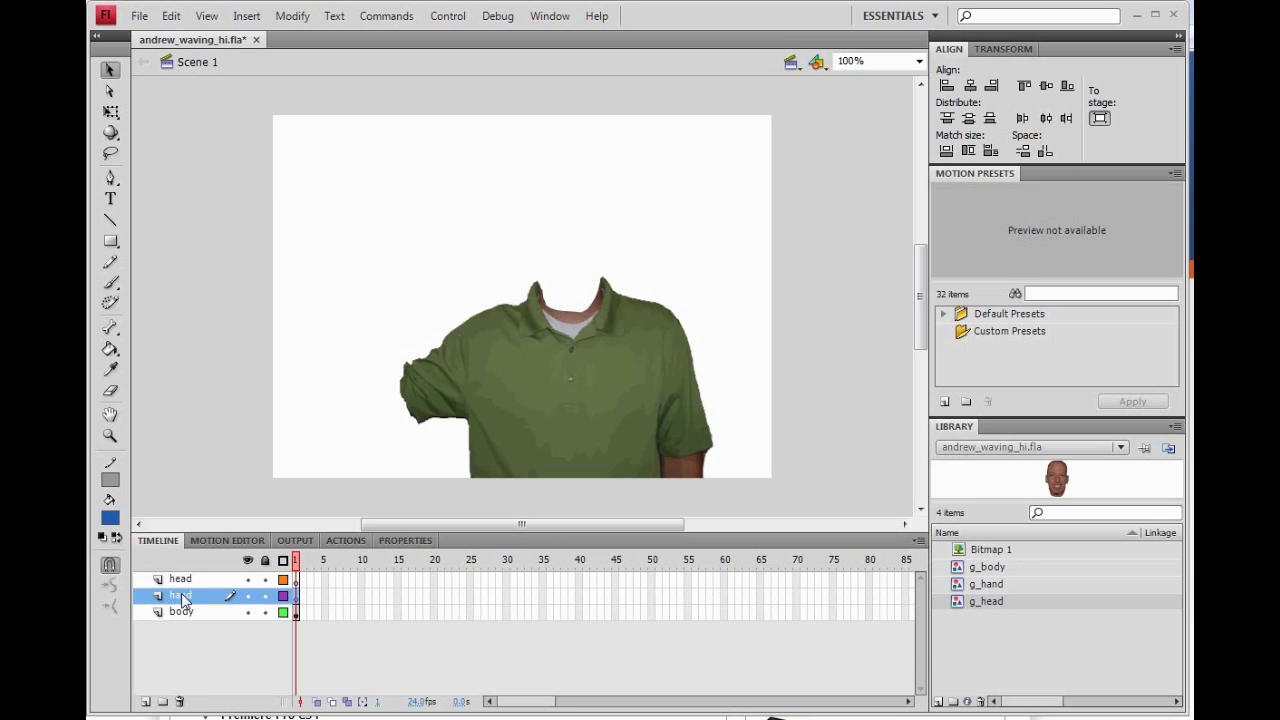
pyautogui.moveTo(180, 597); pyautogui.dragTo(178, 623)
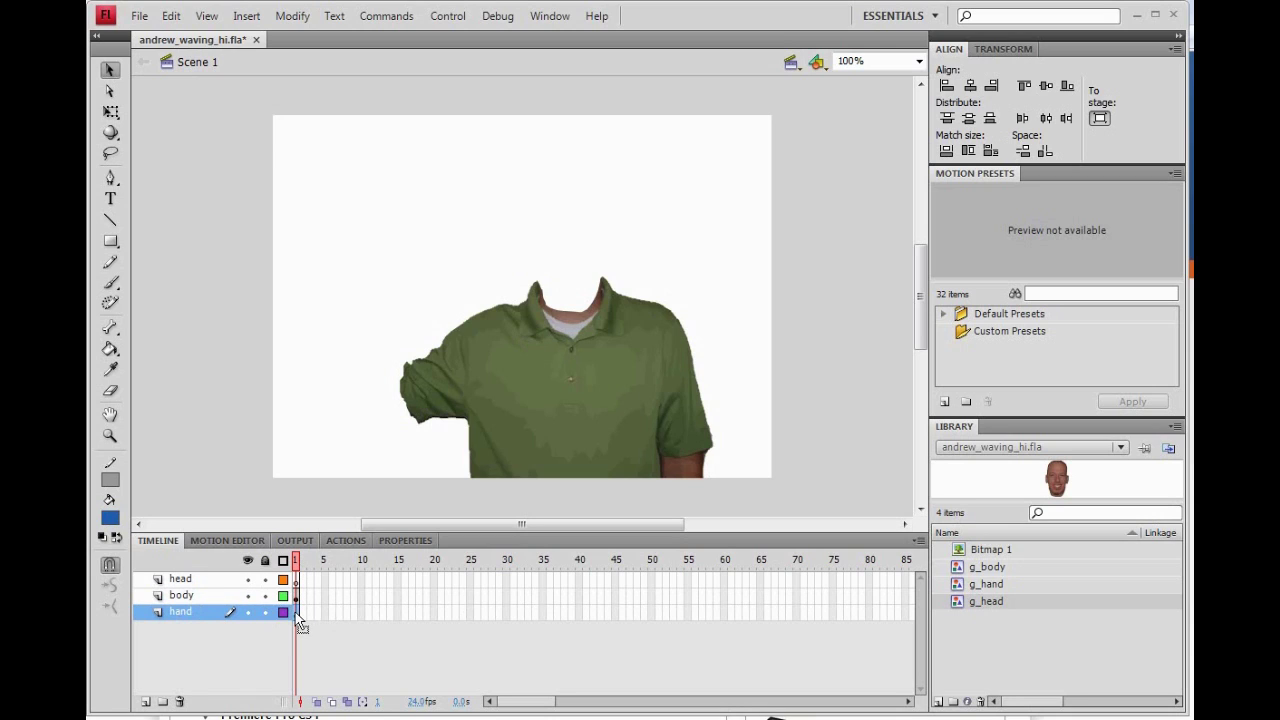
pyautogui.click(981, 588)
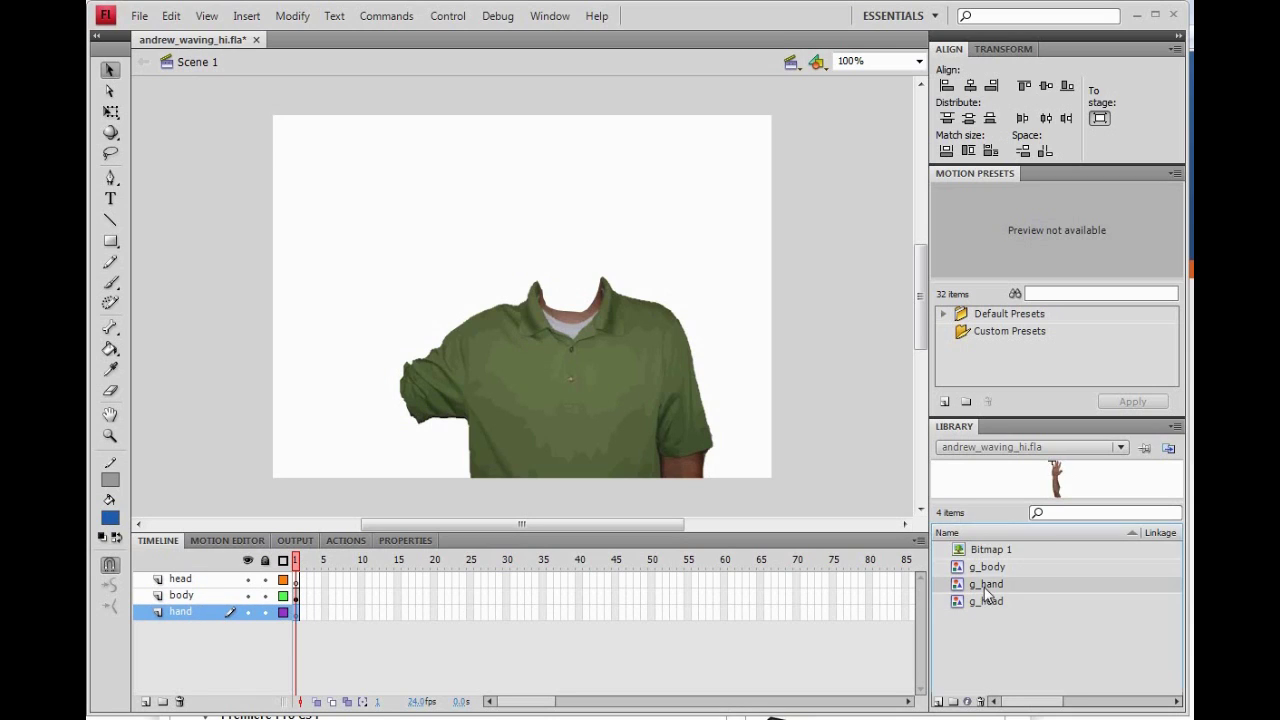
pyautogui.moveTo(981, 590); pyautogui.dragTo(381, 329)
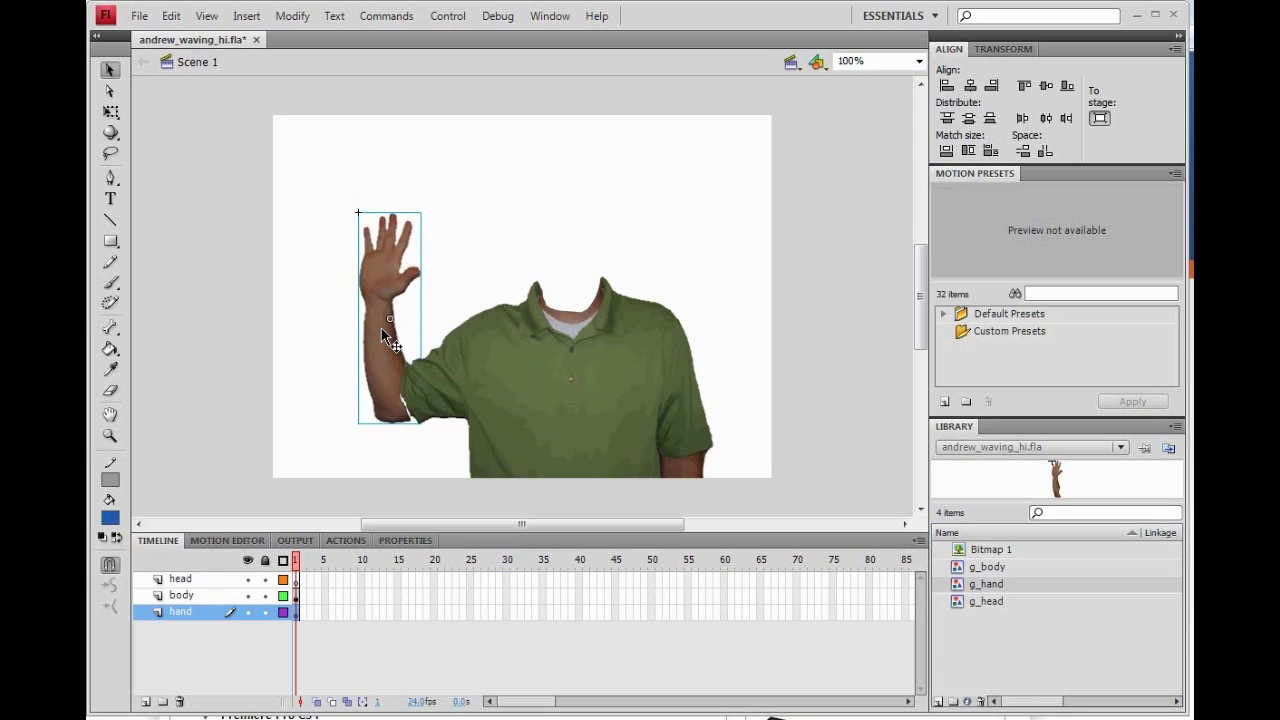
# Nudge the g_hand instance until its elbow lines up with the shirt's sleeve opening, and deselect it.
pyautogui.press('Right')
pyautogui.press('Right')
pyautogui.press('Right')
pyautogui.press('Right')
pyautogui.press('Right')
pyautogui.press('Right')
pyautogui.press('Right')
pyautogui.press('Right')
pyautogui.press('Down')
pyautogui.press('Down')
pyautogui.press('Down')
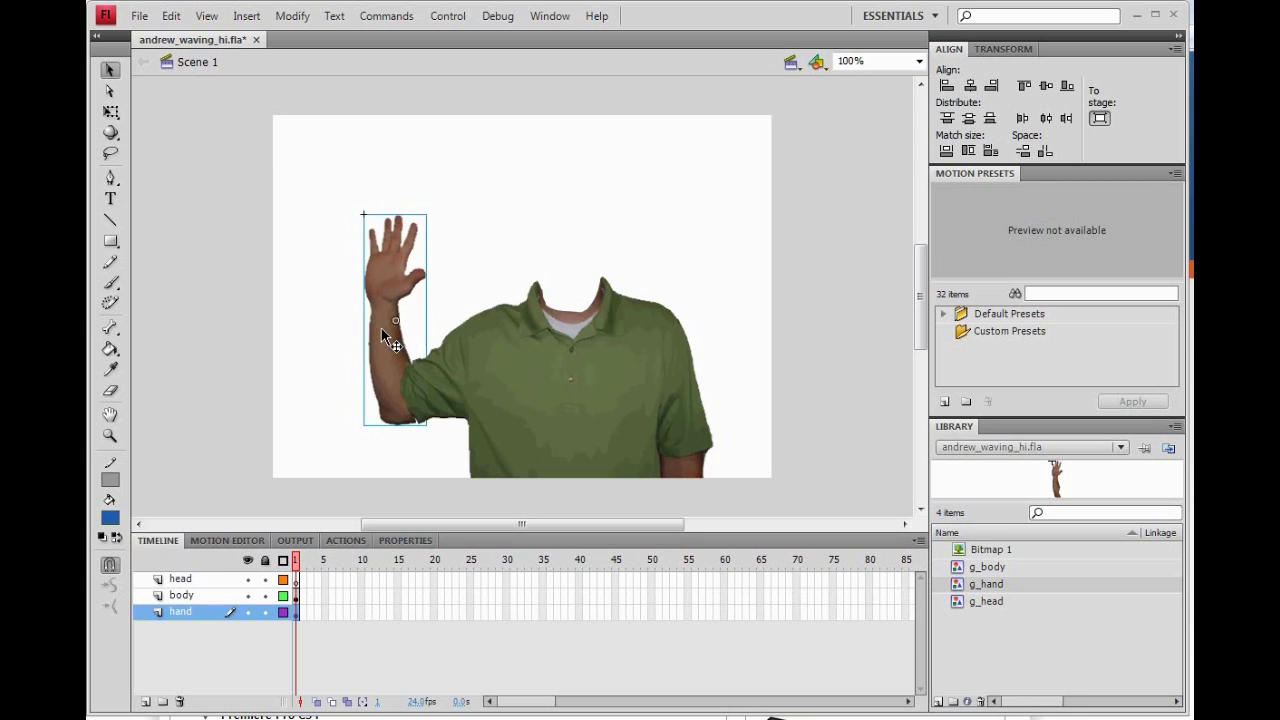
pyautogui.press('Left')
pyautogui.press('Left')
pyautogui.press('Left')
pyautogui.press('Left')
pyautogui.press('Left')
pyautogui.press('Left')
pyautogui.press('Up')
pyautogui.press('Up')
pyautogui.press('Up')
pyautogui.press('Up')
pyautogui.press('Up')
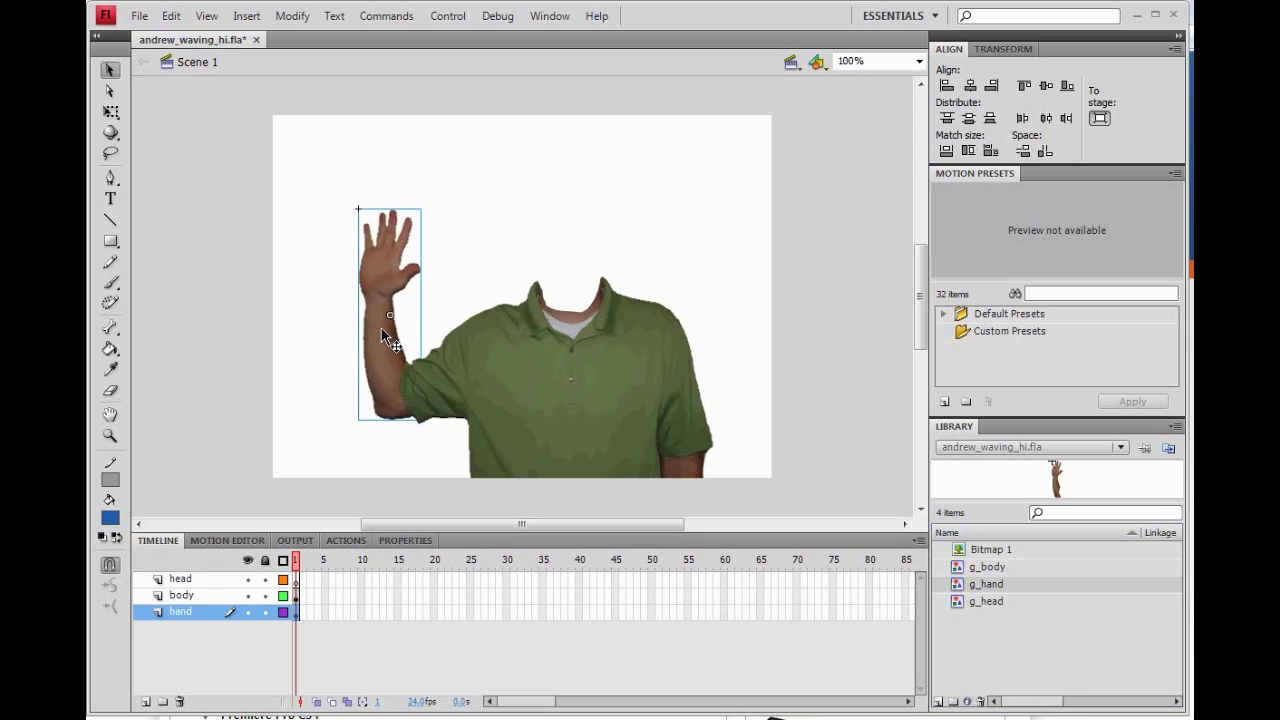
pyautogui.press('Right')
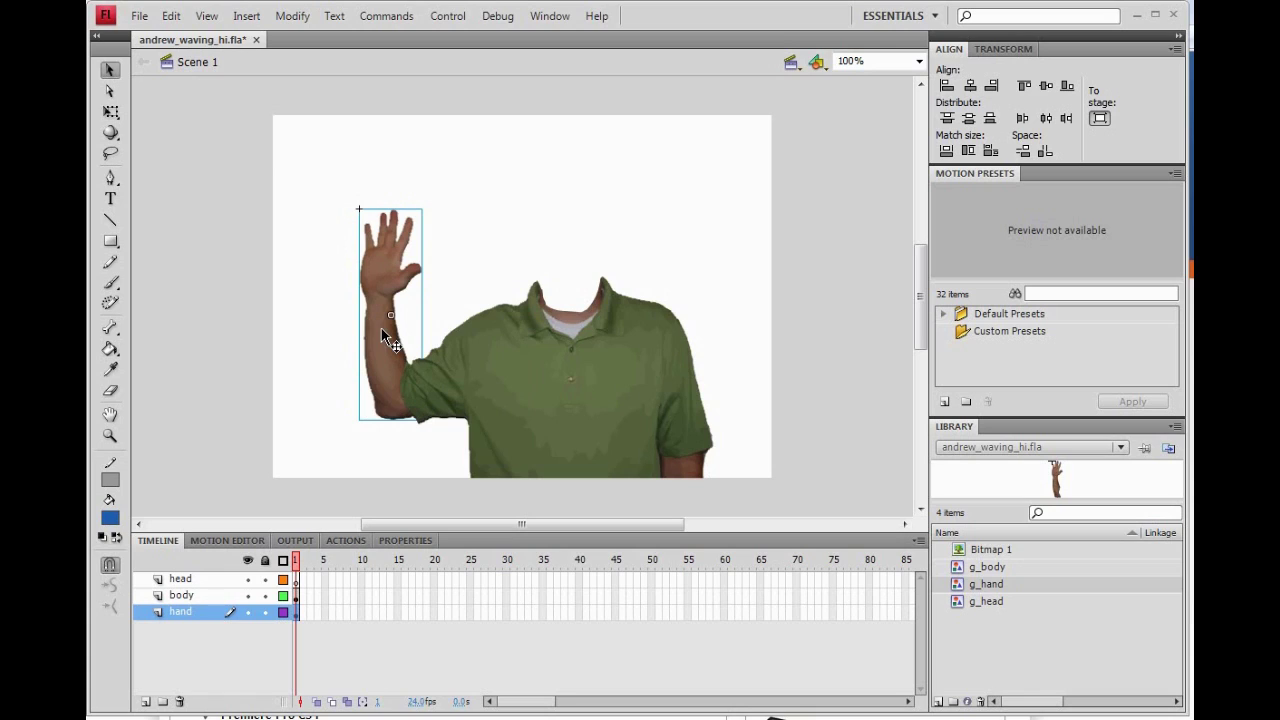
pyautogui.click(288, 292)
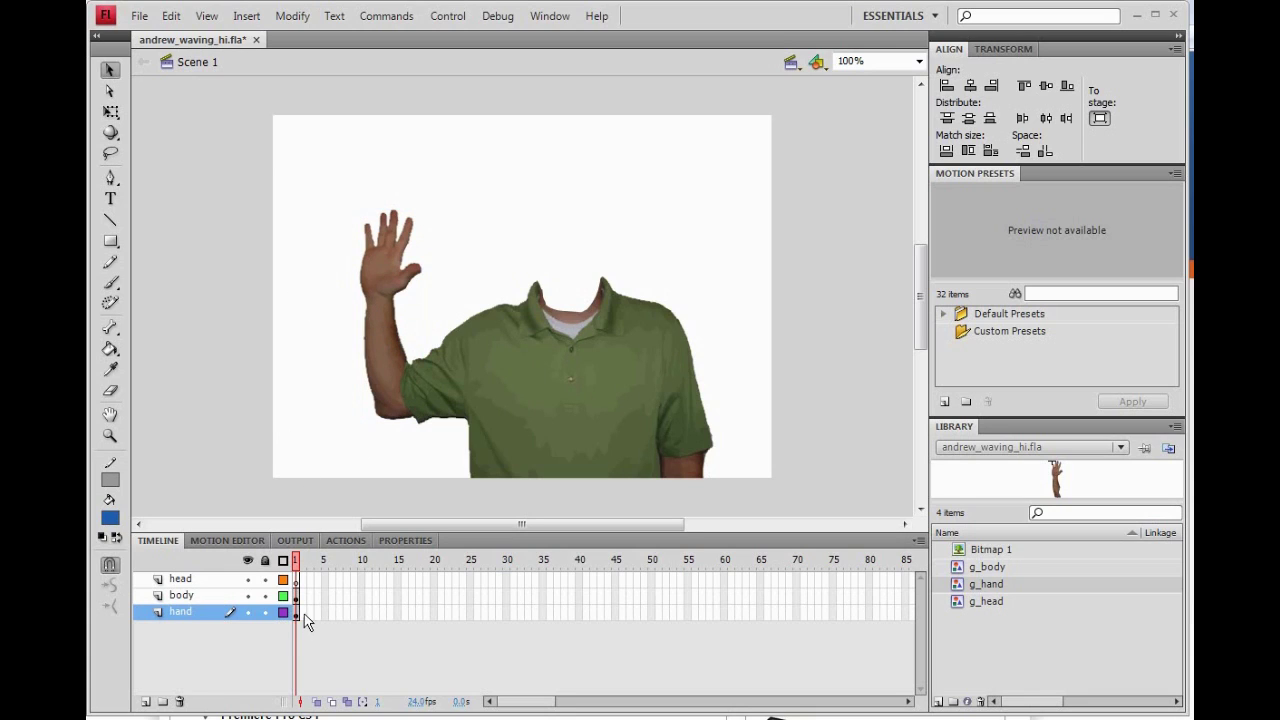
# Place g_head from the library on frame 1 of the head layer, fitting the neck into the shirt collar.
pyautogui.click(298, 584)
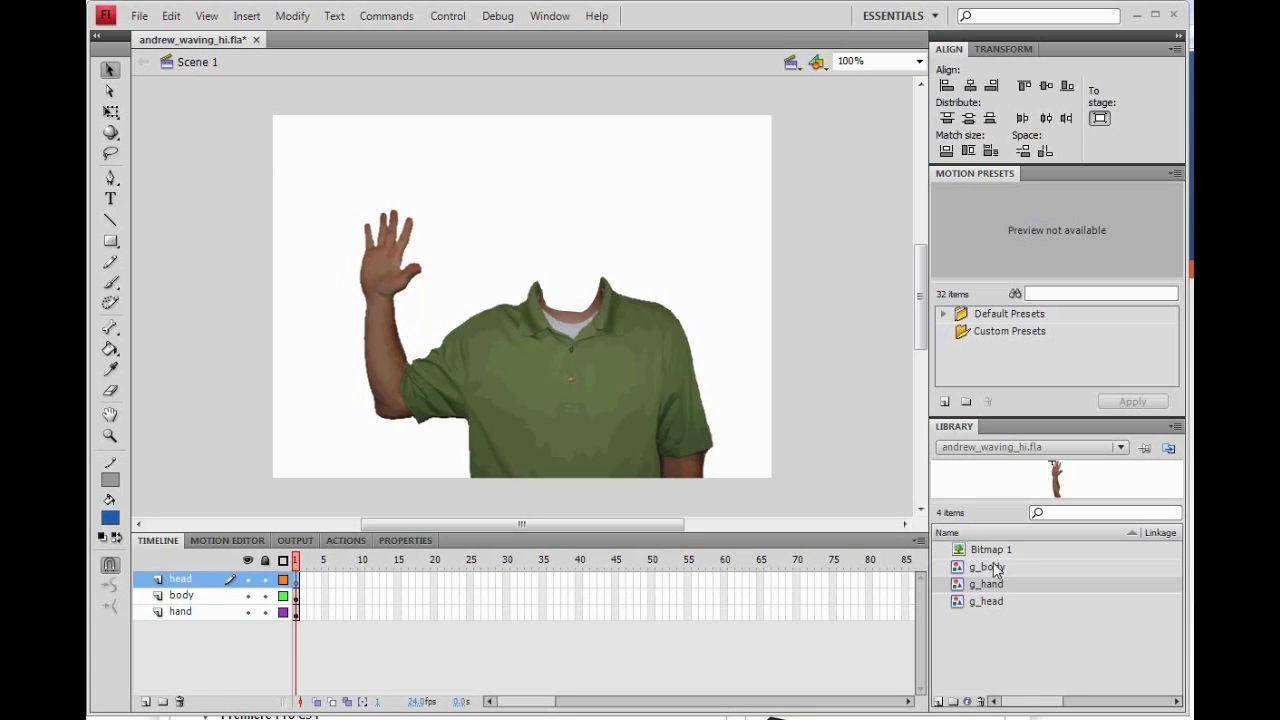
pyautogui.click(987, 601)
pyautogui.moveTo(989, 600); pyautogui.dragTo(562, 262)
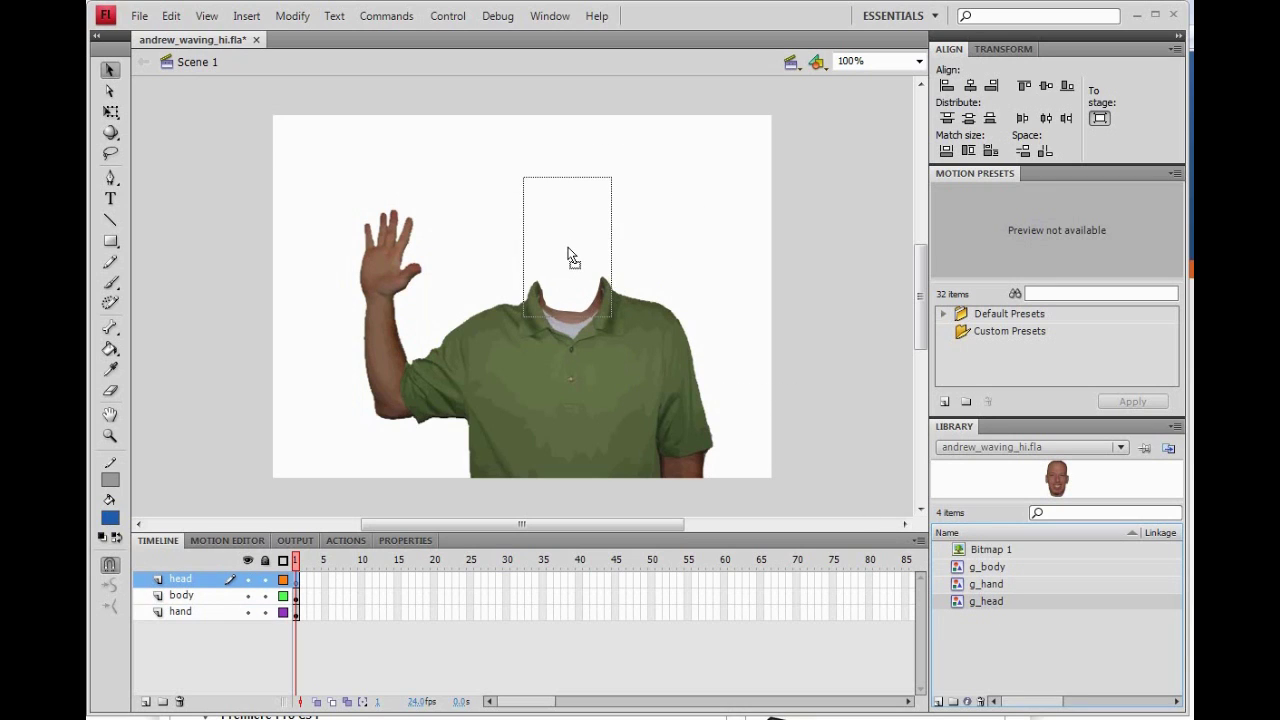
pyautogui.click(697, 247)
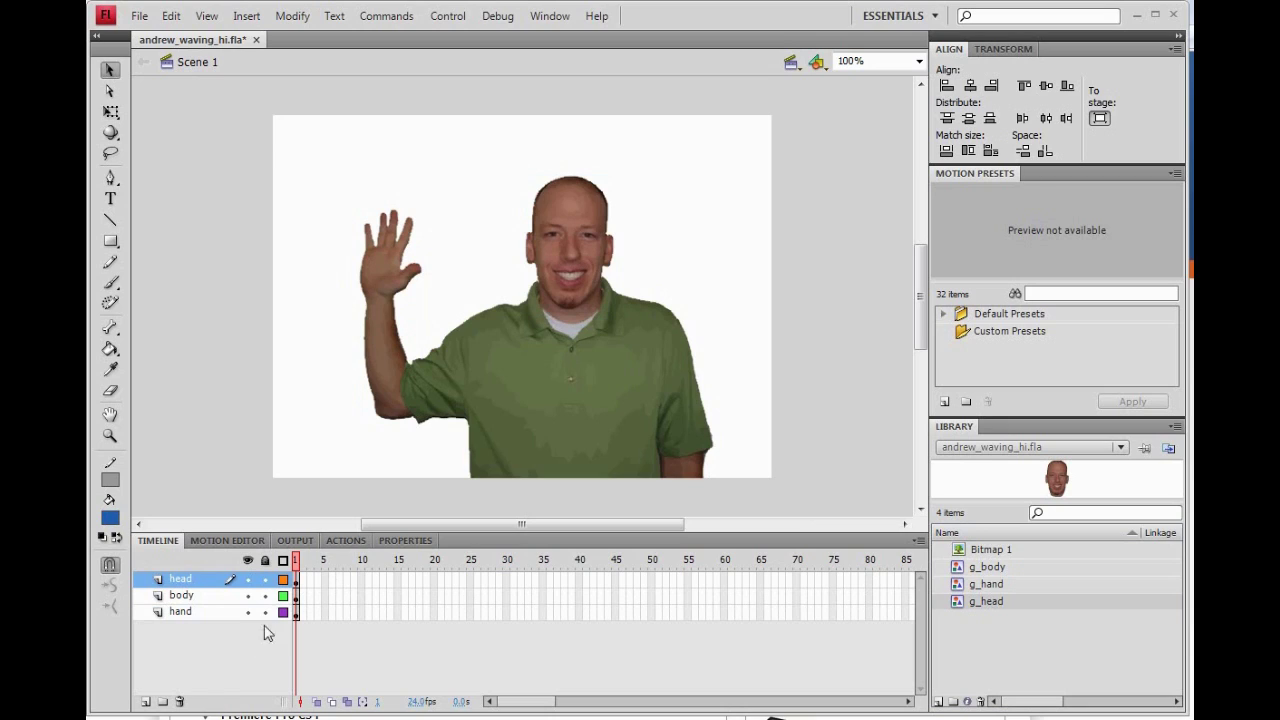
# Set up a classic tween on the hand layer with keyframes at frames 10 and 20, and extend the body layer to frame 20.
pyautogui.click(298, 617)
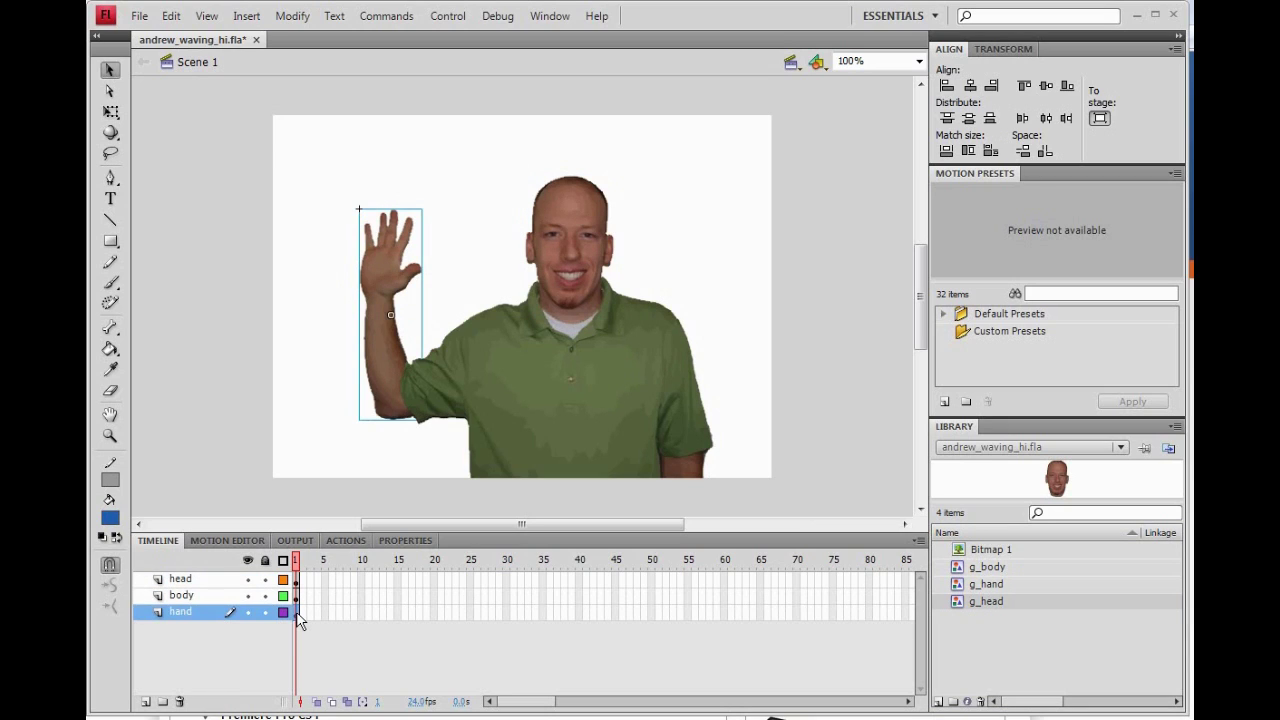
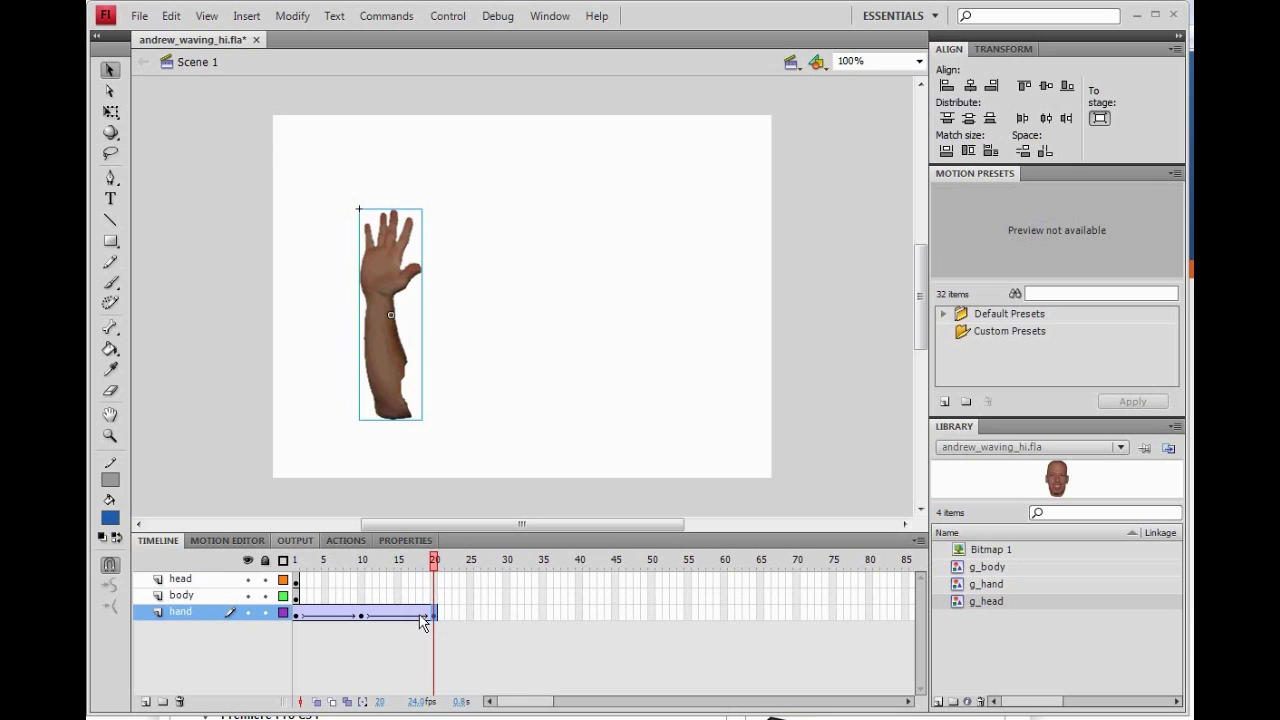
pyautogui.click(363, 617)
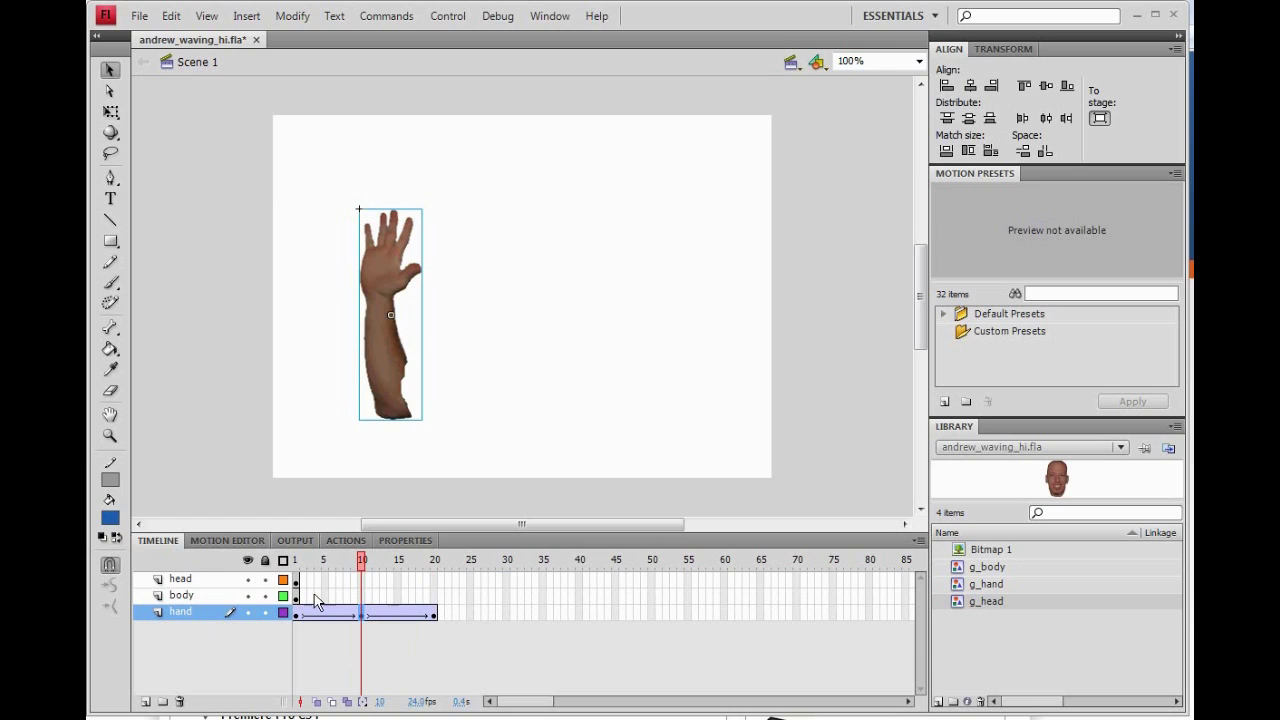
pyautogui.click(434, 596)
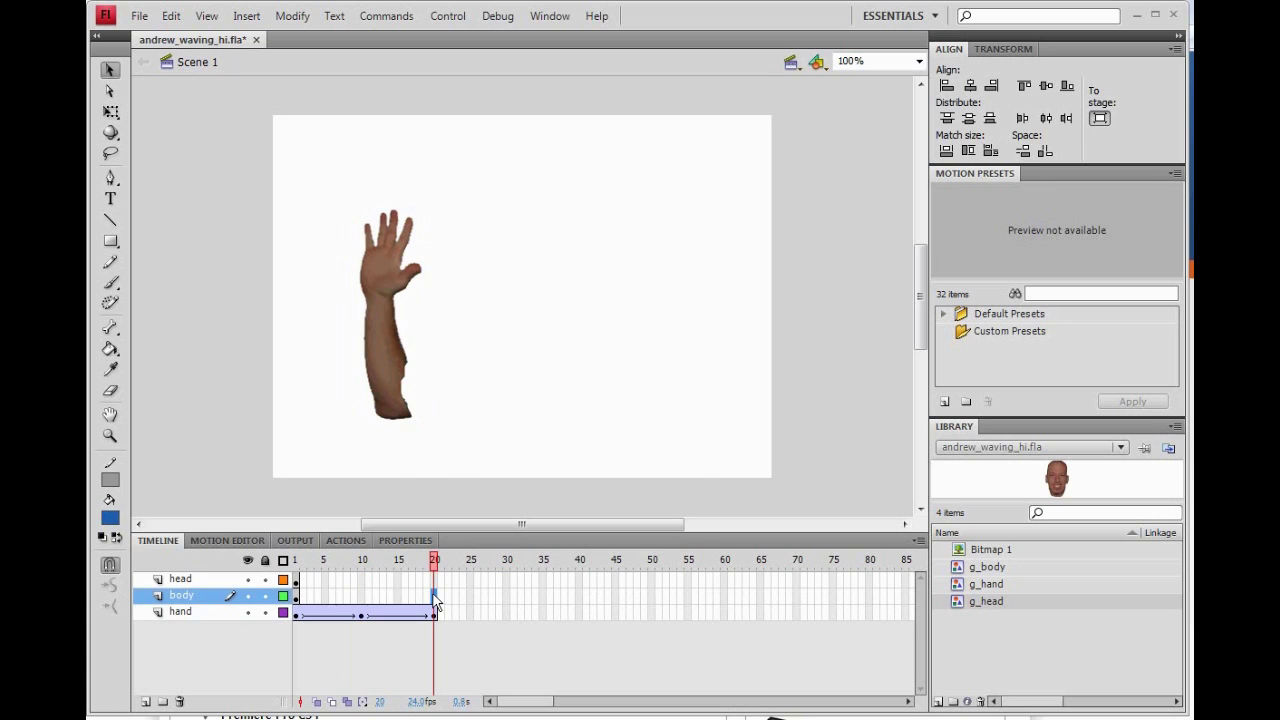
pyautogui.press('F5')
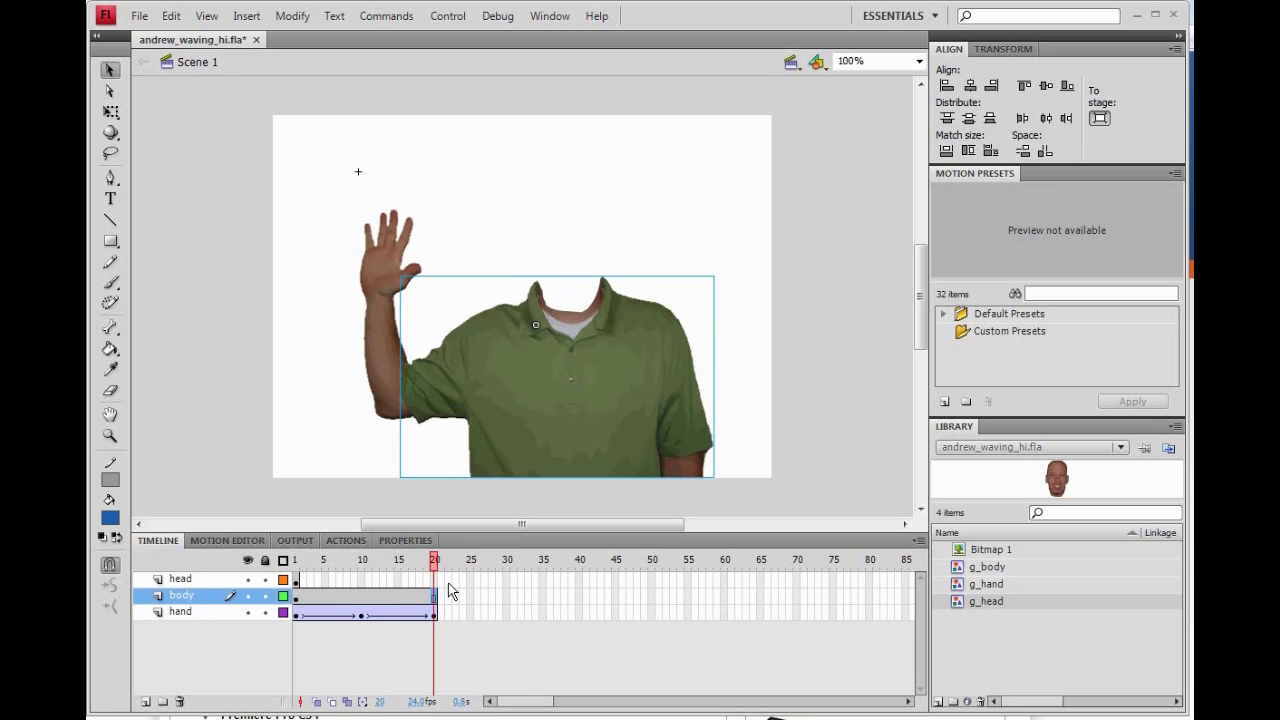
# Rotate the hand counterclockwise with Free Transform at frame 10 of the hand layer, tilting it away from the body.
pyautogui.click(363, 615)
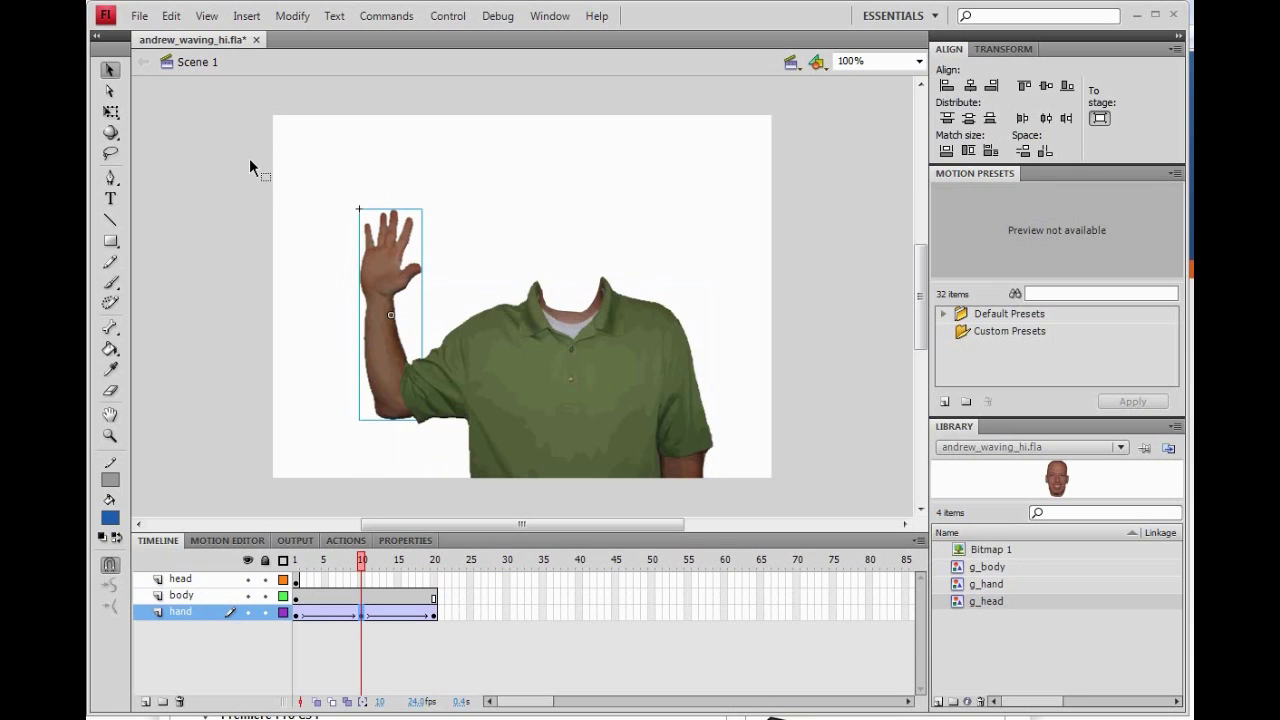
pyautogui.click(116, 115)
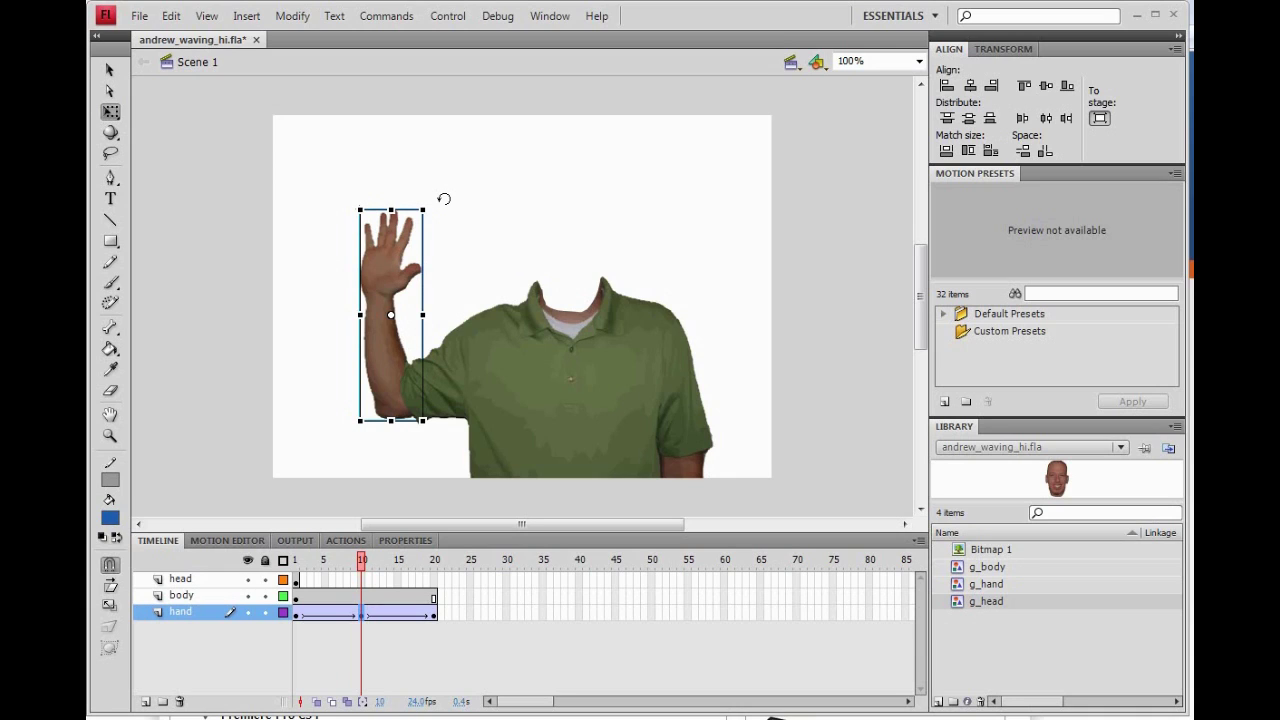
pyautogui.moveTo(444, 199); pyautogui.dragTo(405, 199)
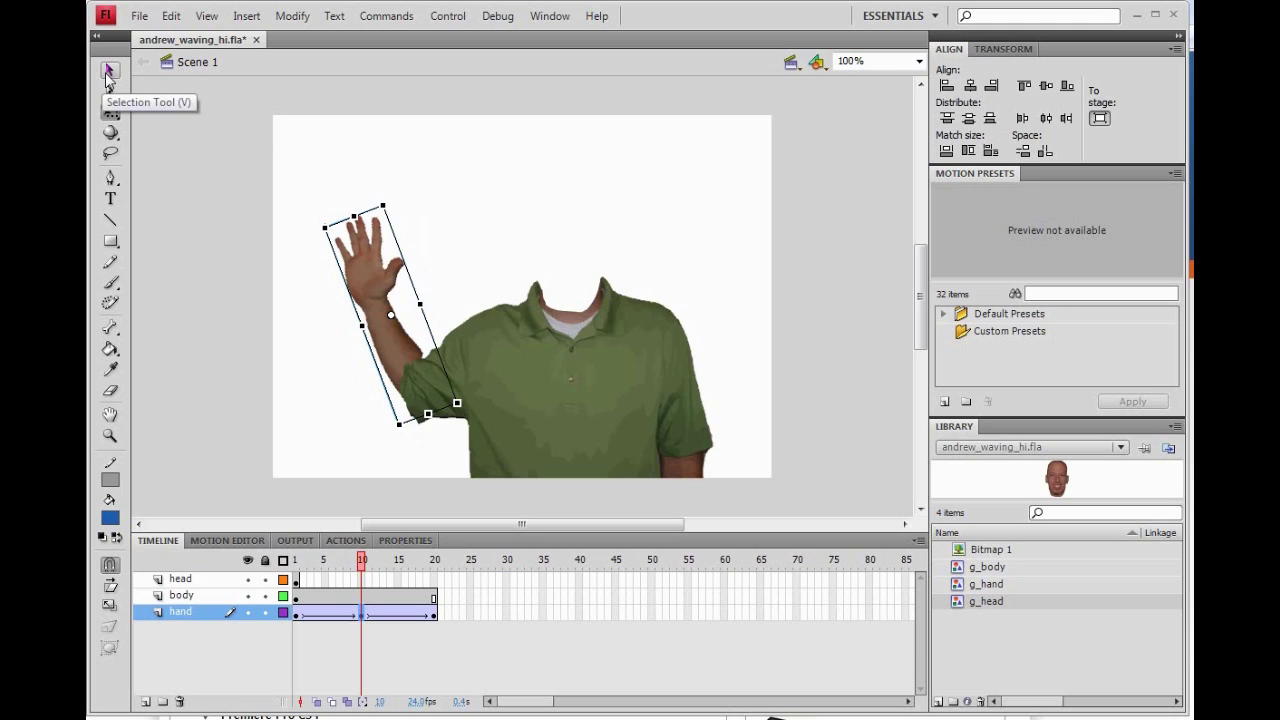
# Nudge the tilted hand outward and down at frame 10 so the elbow sits in the sleeve again, and deselect it.
pyautogui.click(108, 73)
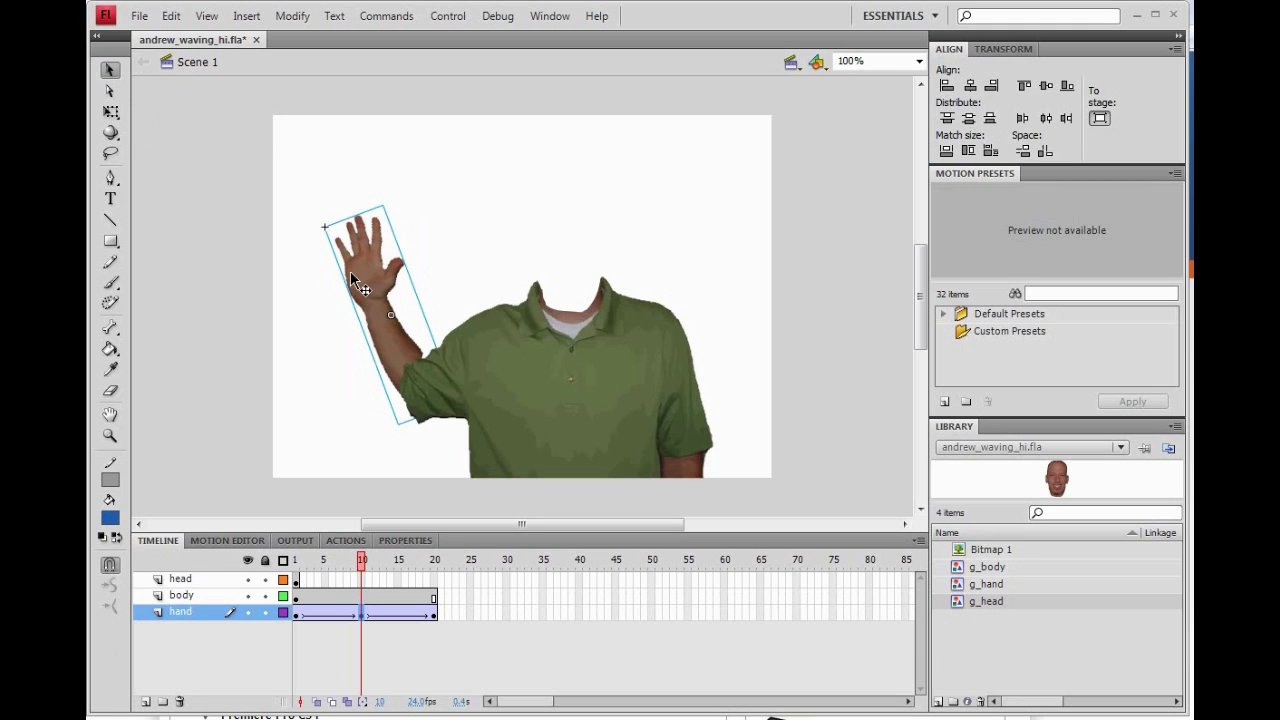
pyautogui.press('Left')
pyautogui.press('Left')
pyautogui.press('Left')
pyautogui.press('Left')
pyautogui.press('Left')
pyautogui.press('Left')
pyautogui.press('Left')
pyautogui.press('Left')
pyautogui.press('Left')
pyautogui.press('Left')
pyautogui.press('Left')
pyautogui.press('Left')
pyautogui.press('Left')
pyautogui.press('Left')
pyautogui.press('Left')
pyautogui.press('Left')
pyautogui.press('Left')
pyautogui.press('Left')
pyautogui.press('Left')
pyautogui.press('Left')
pyautogui.press('Down')
pyautogui.press('Down')
pyautogui.press('Down')
pyautogui.press('Down')
pyautogui.press('Down')
pyautogui.press('Down')
pyautogui.press('Down')
pyautogui.press('Down')
pyautogui.press('Down')
pyautogui.press('Down')
pyautogui.press('Down')
pyautogui.press('Right')
pyautogui.press('Right')
pyautogui.press('Right')
pyautogui.press('Right')
pyautogui.press('Right')
pyautogui.press('Right')
pyautogui.press('Right')
pyautogui.press('Right')
pyautogui.press('Up')
pyautogui.press('Up')
pyautogui.press('Up')
pyautogui.press('Up')
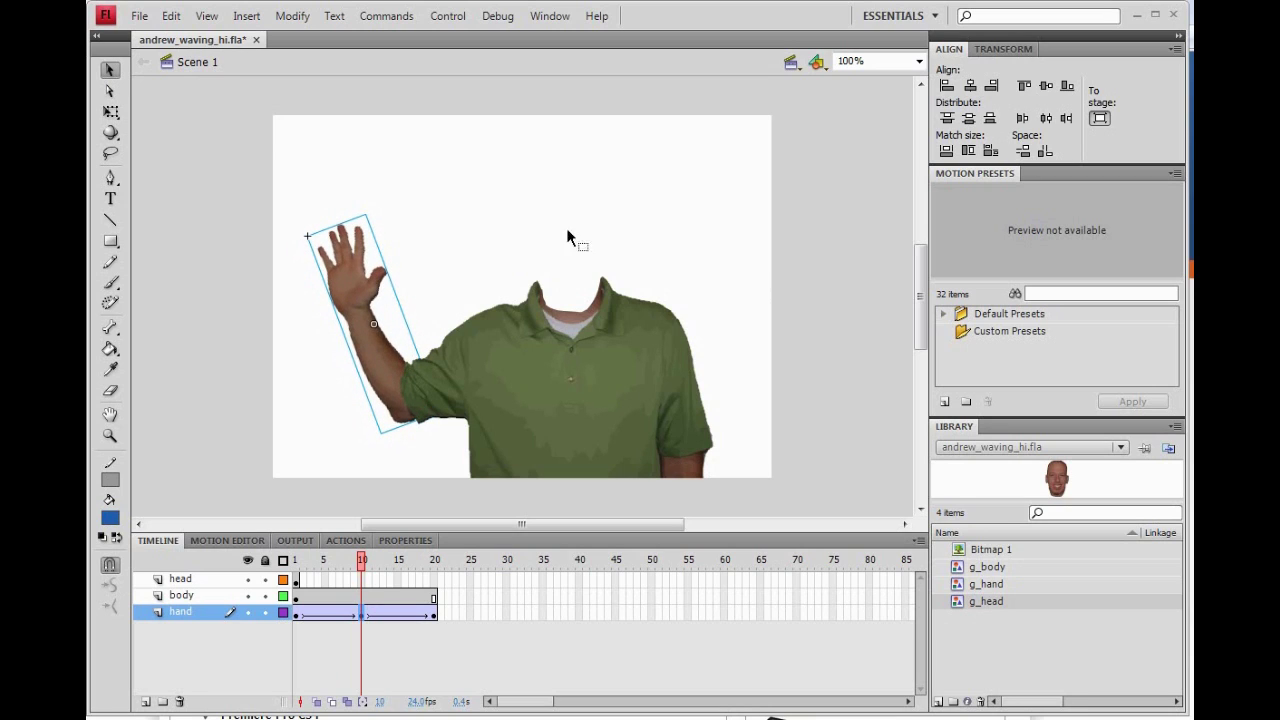
pyautogui.click(525, 229)
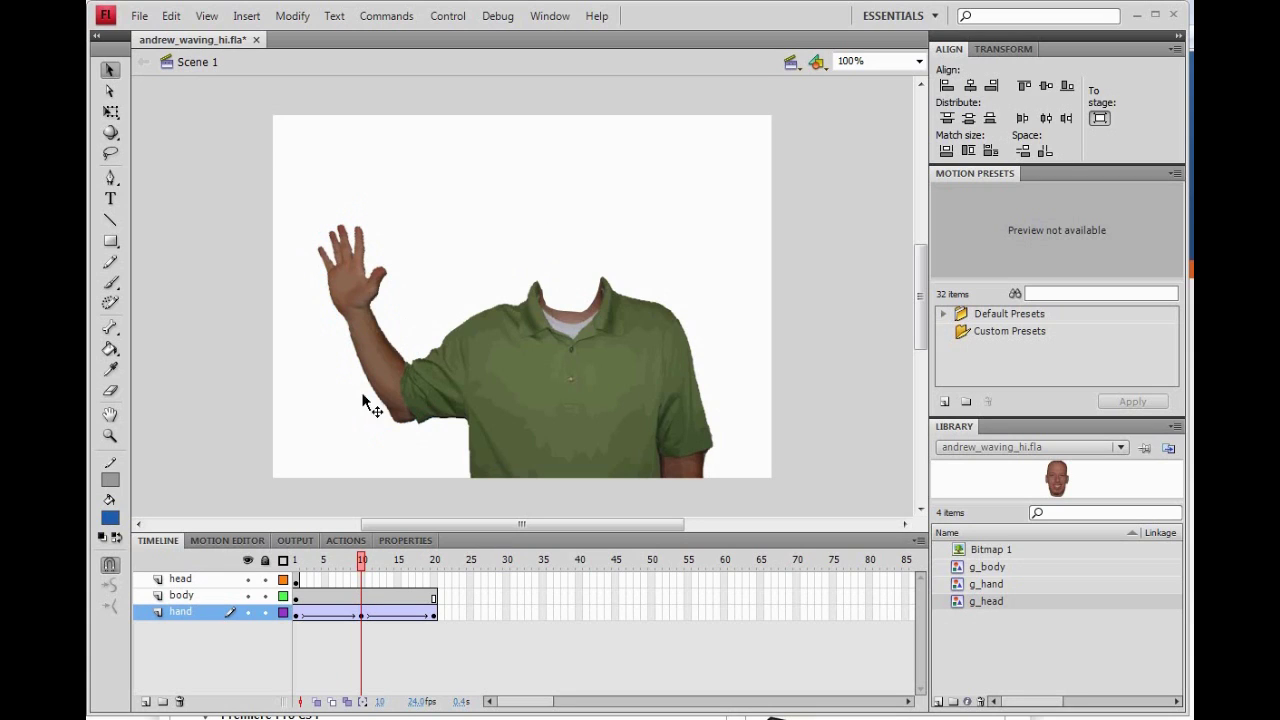
# Create a classic tween on the head layer and insert keyframes at frames 5, 15 and 20.
pyautogui.click(296, 580)
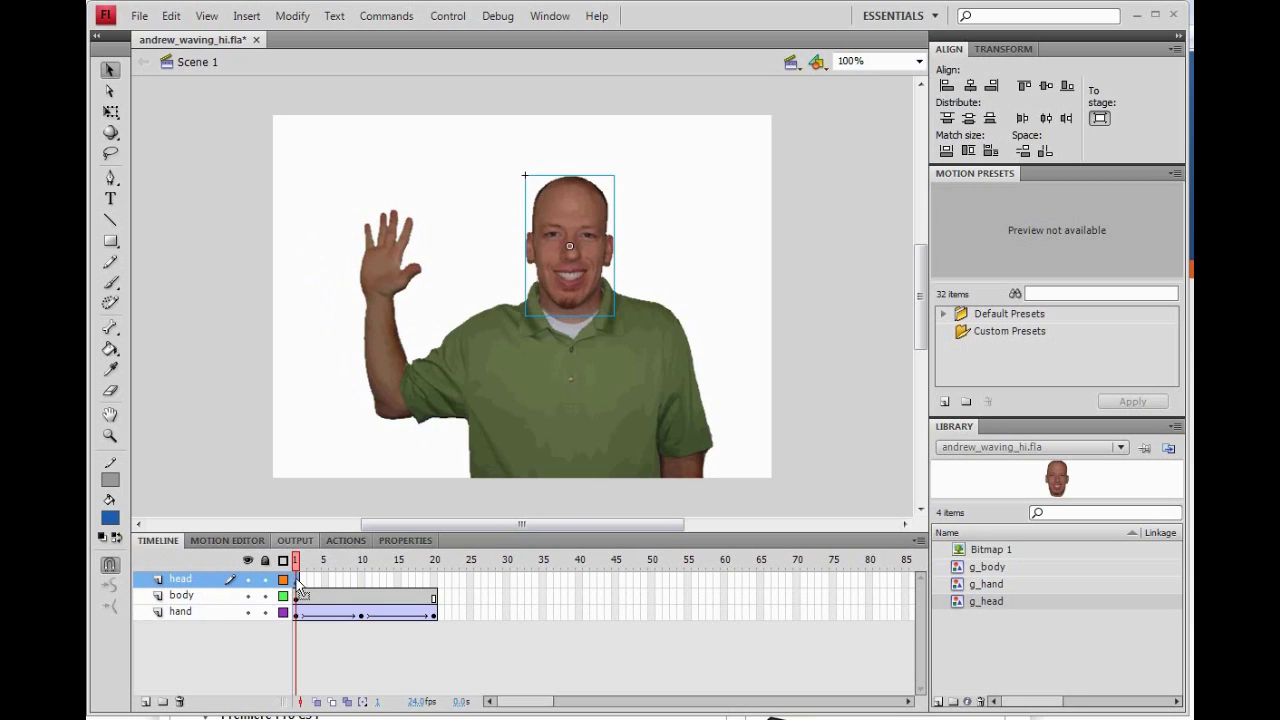
pyautogui.rightClick(299, 588)
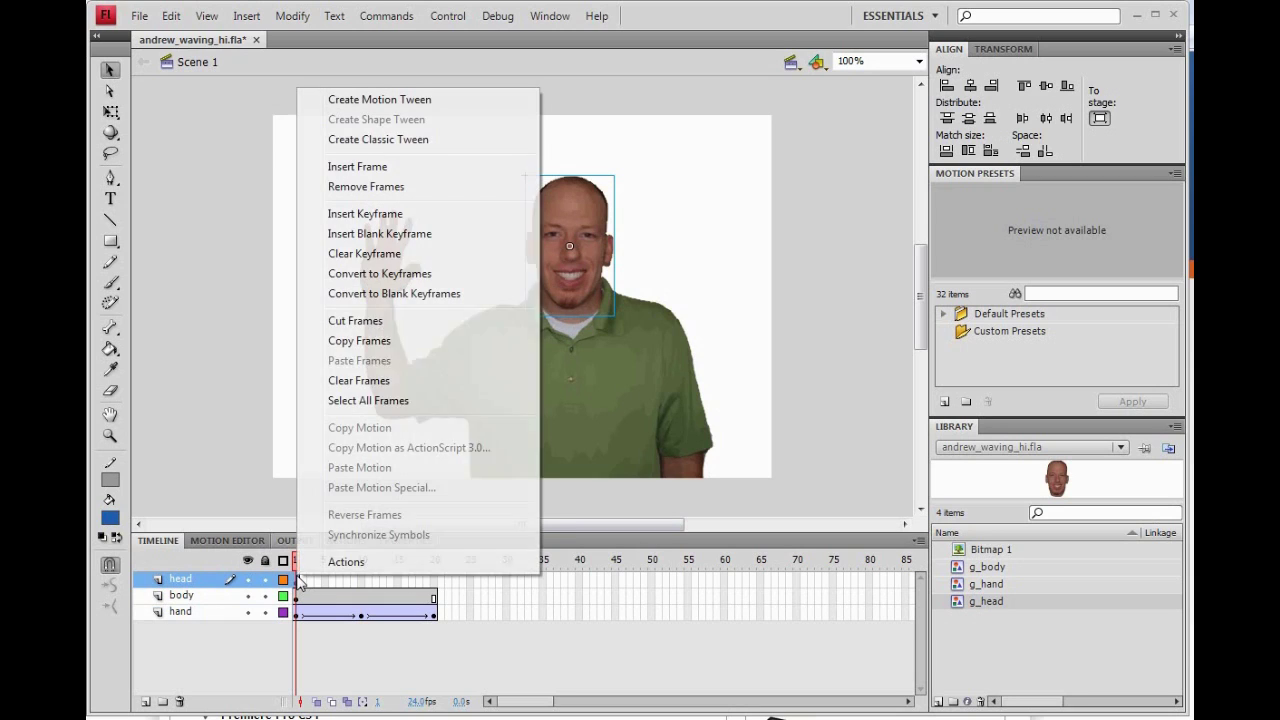
pyautogui.click(398, 146)
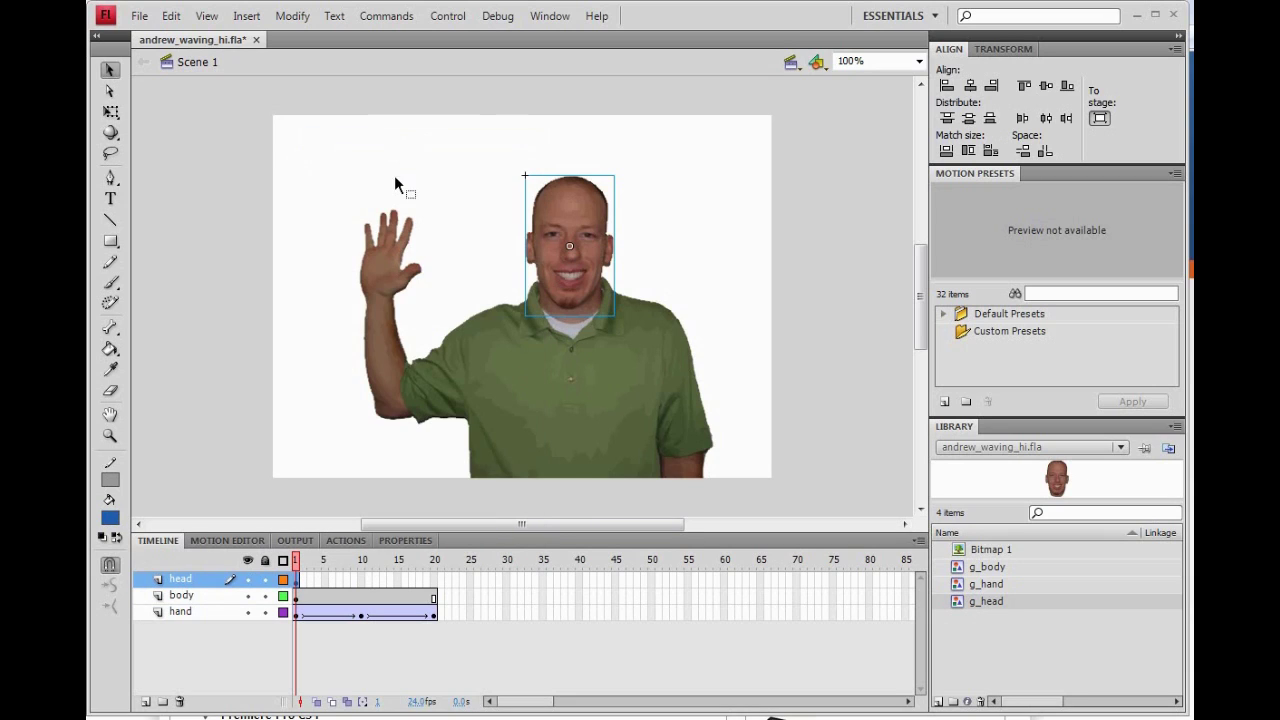
pyautogui.click(332, 580)
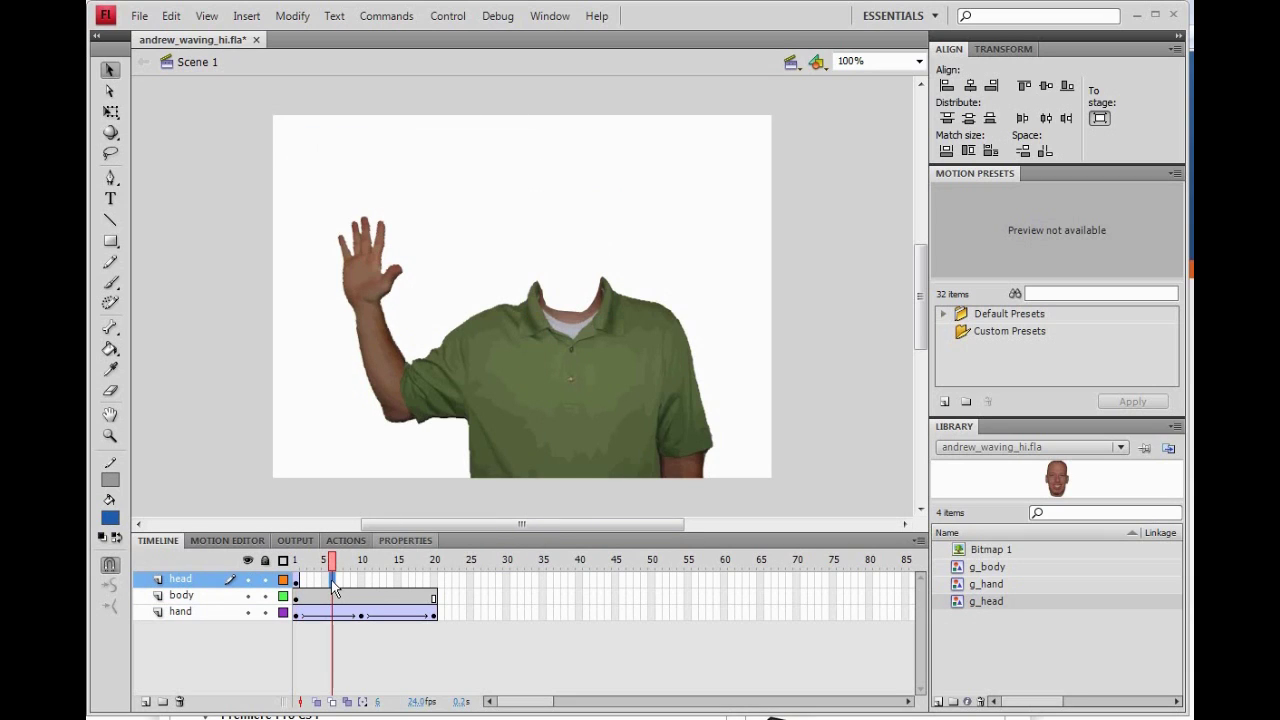
pyautogui.click(326, 580)
pyautogui.press('F6')
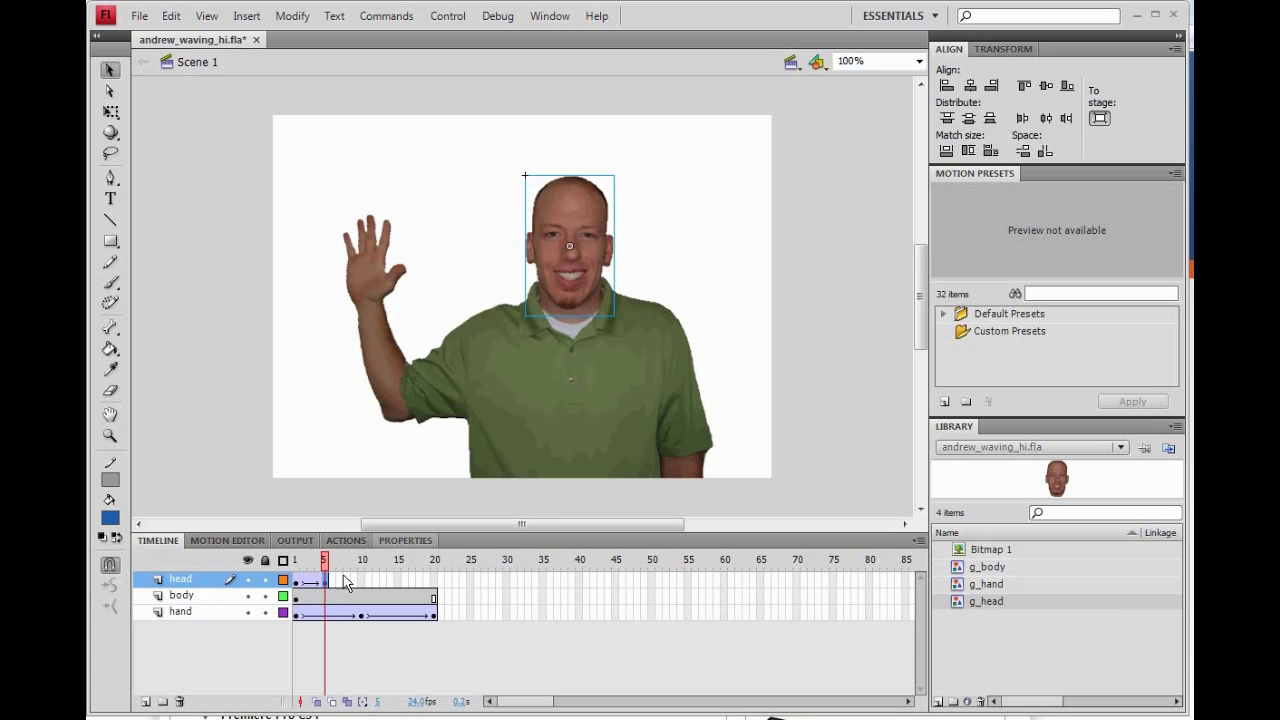
pyautogui.click(400, 580)
pyautogui.press('F6')
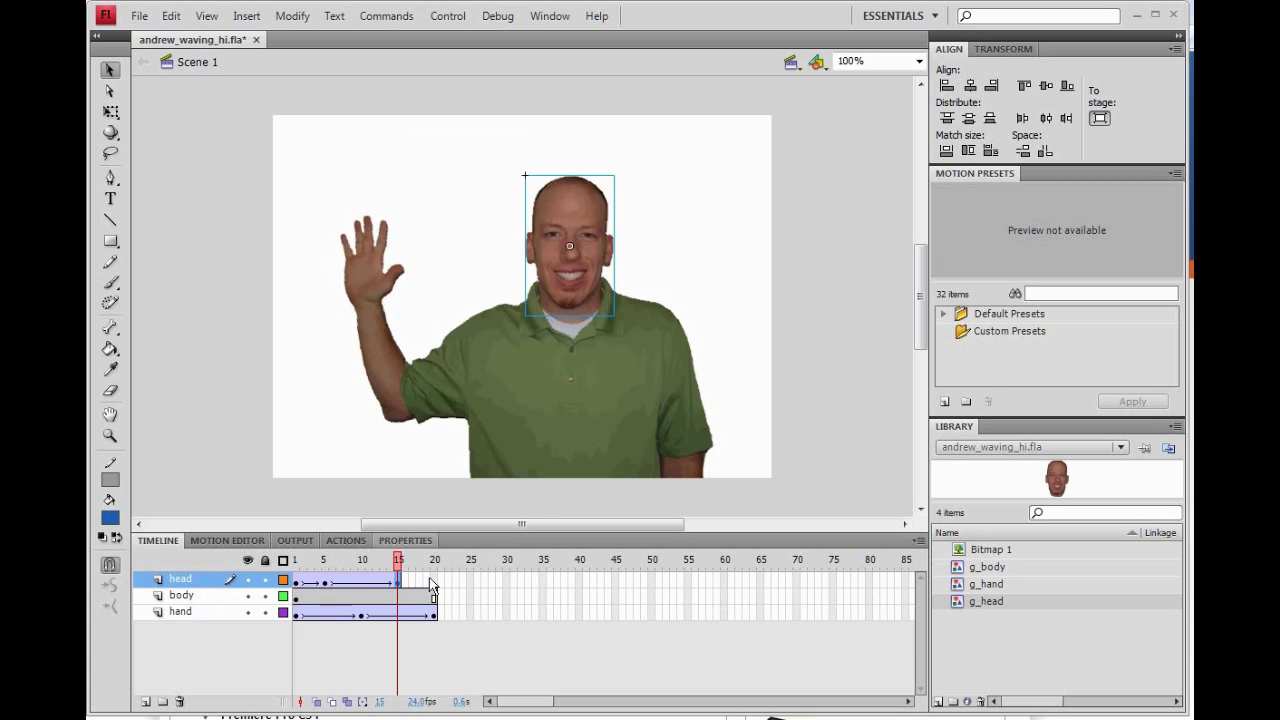
pyautogui.click(434, 581)
pyautogui.press('F6')
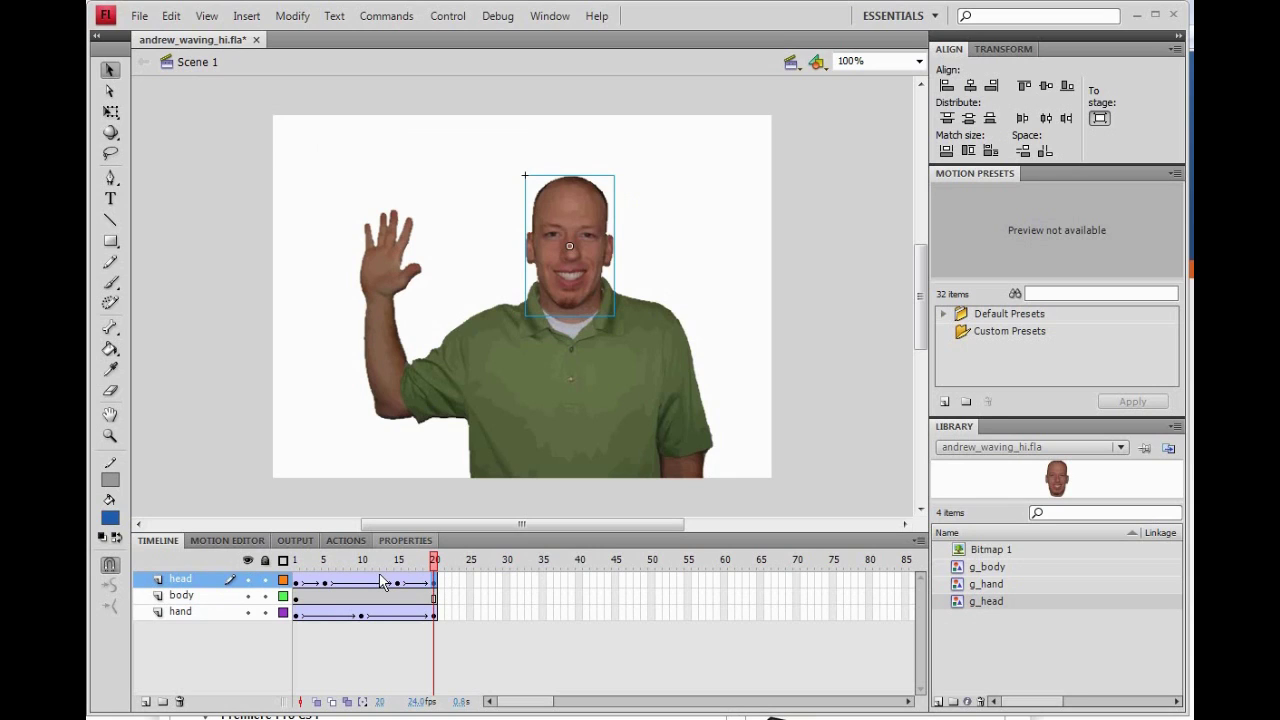
# Rotate the head slightly counterclockwise at frame 5 of the head layer, keeping the neck seated in the collar.
pyautogui.click(326, 583)
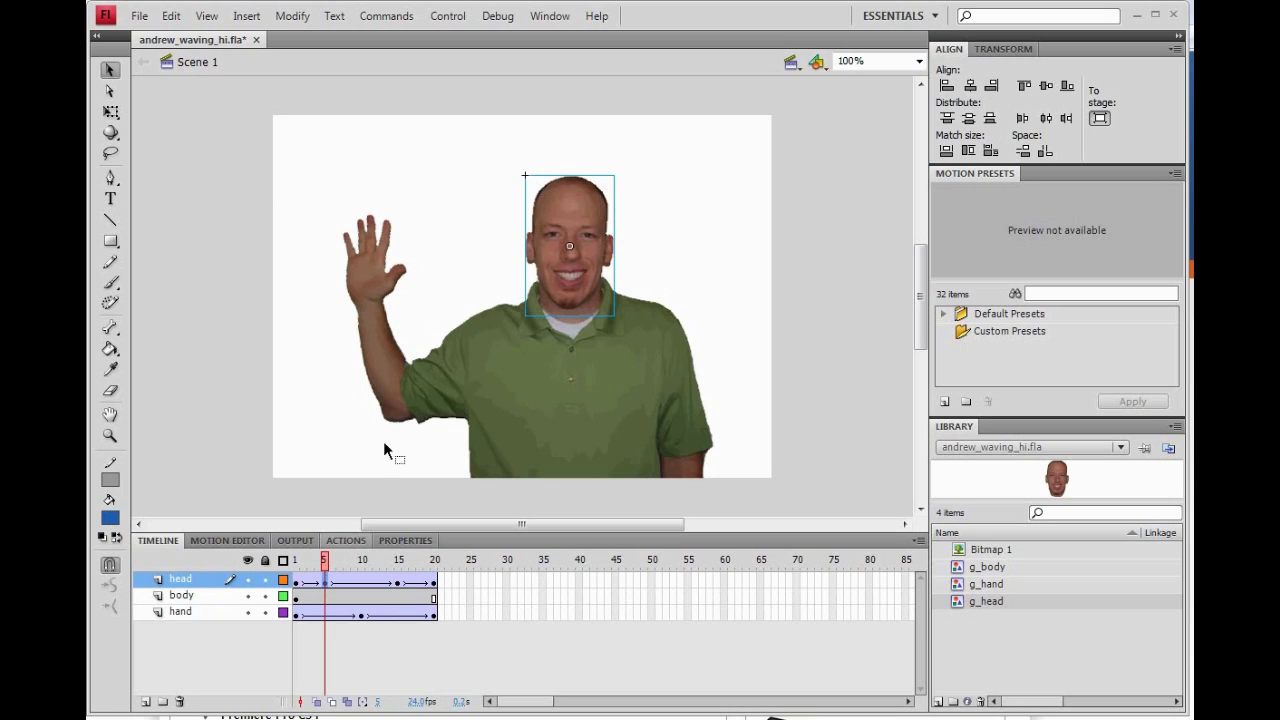
pyautogui.click(111, 114)
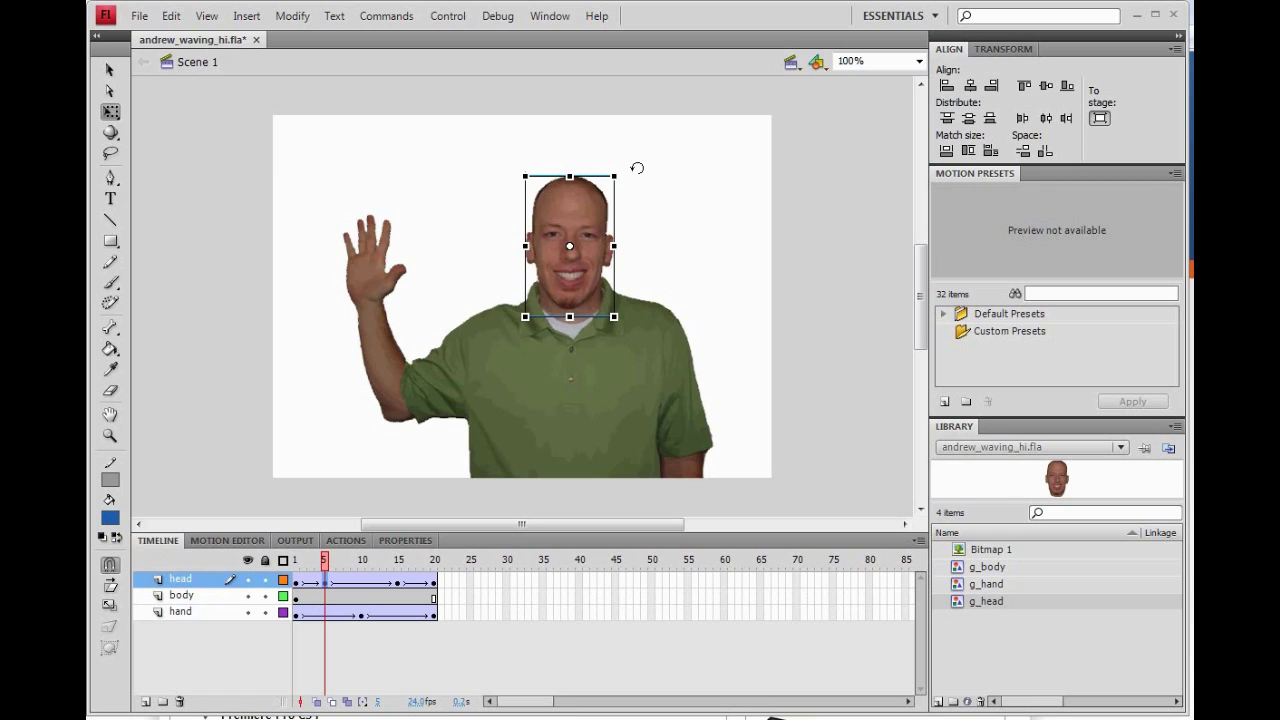
pyautogui.moveTo(637, 168); pyautogui.dragTo(650, 200)
pyautogui.click(110, 70)
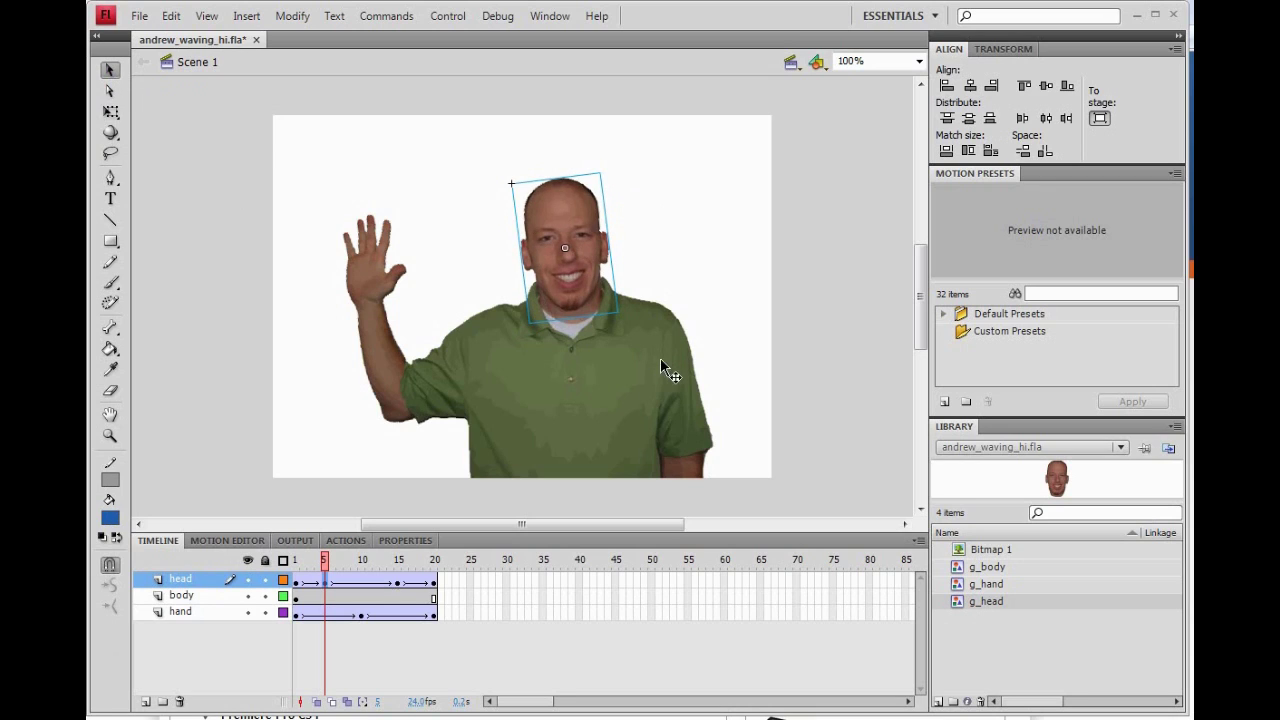
# Rotate the head slightly clockwise at frame 15 and nudge it right so the neck fits the collar.
pyautogui.click(398, 580)
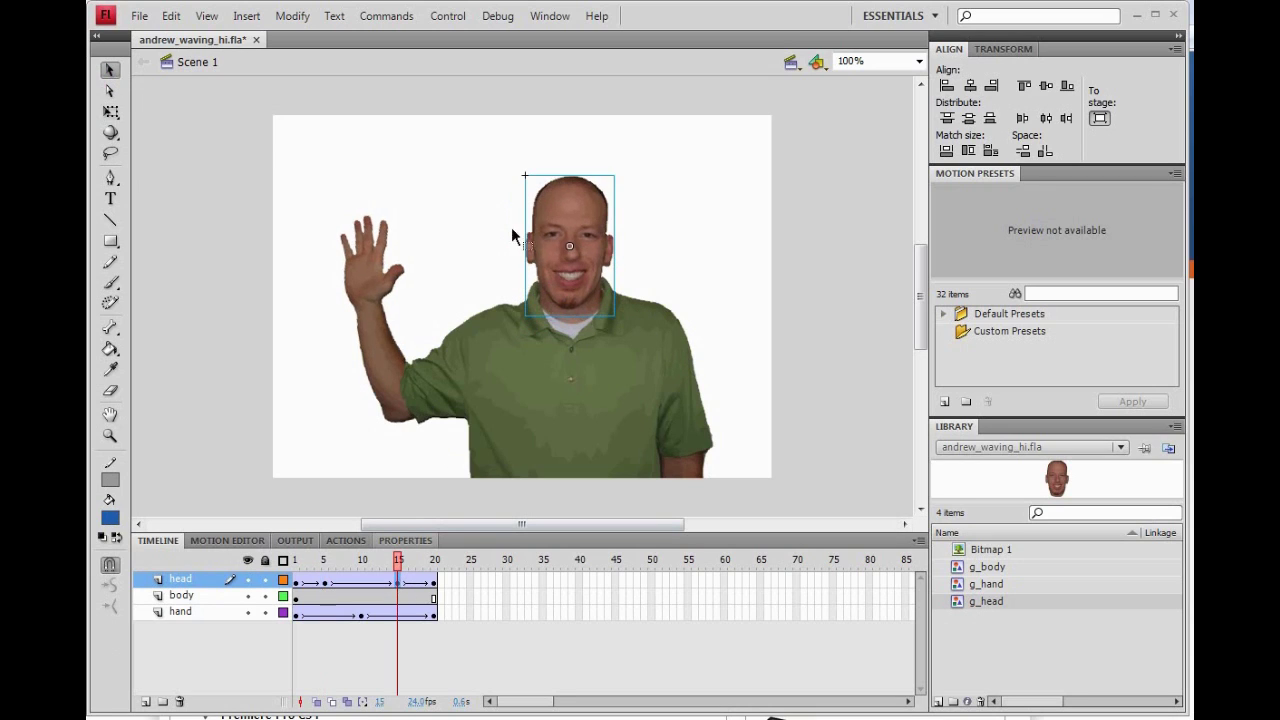
pyautogui.click(110, 111)
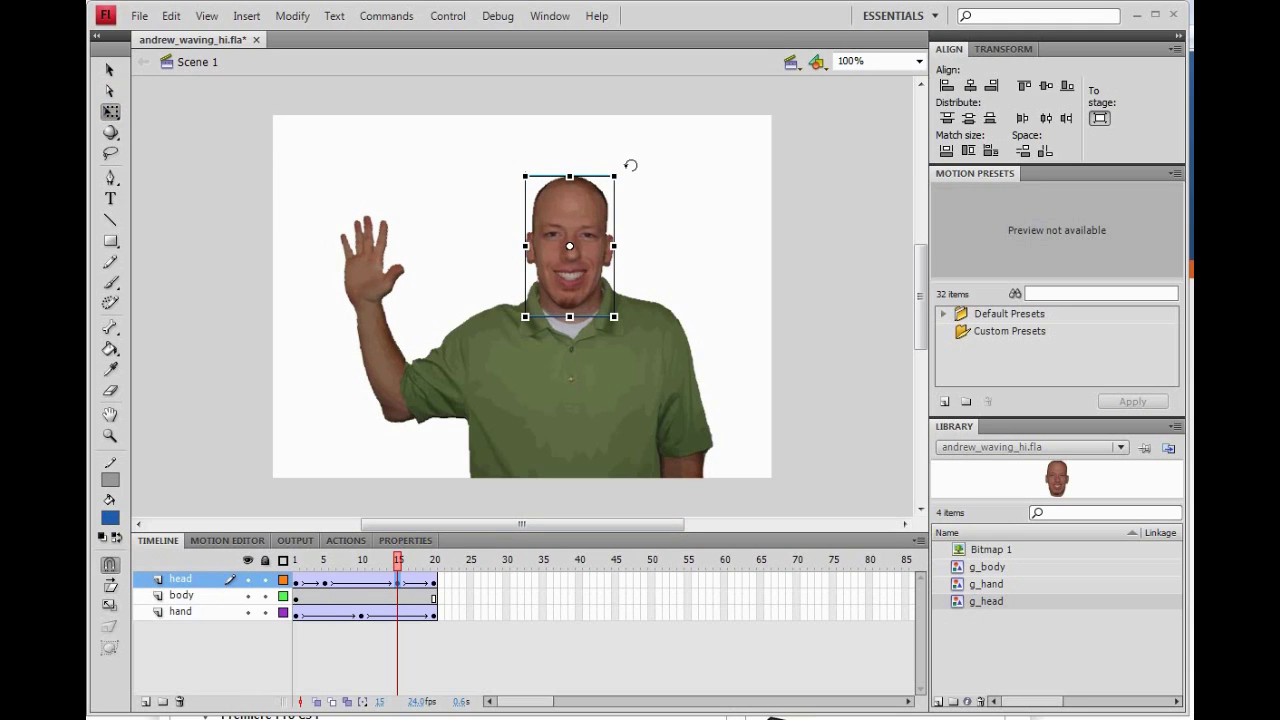
pyautogui.moveTo(631, 165); pyautogui.dragTo(642, 170)
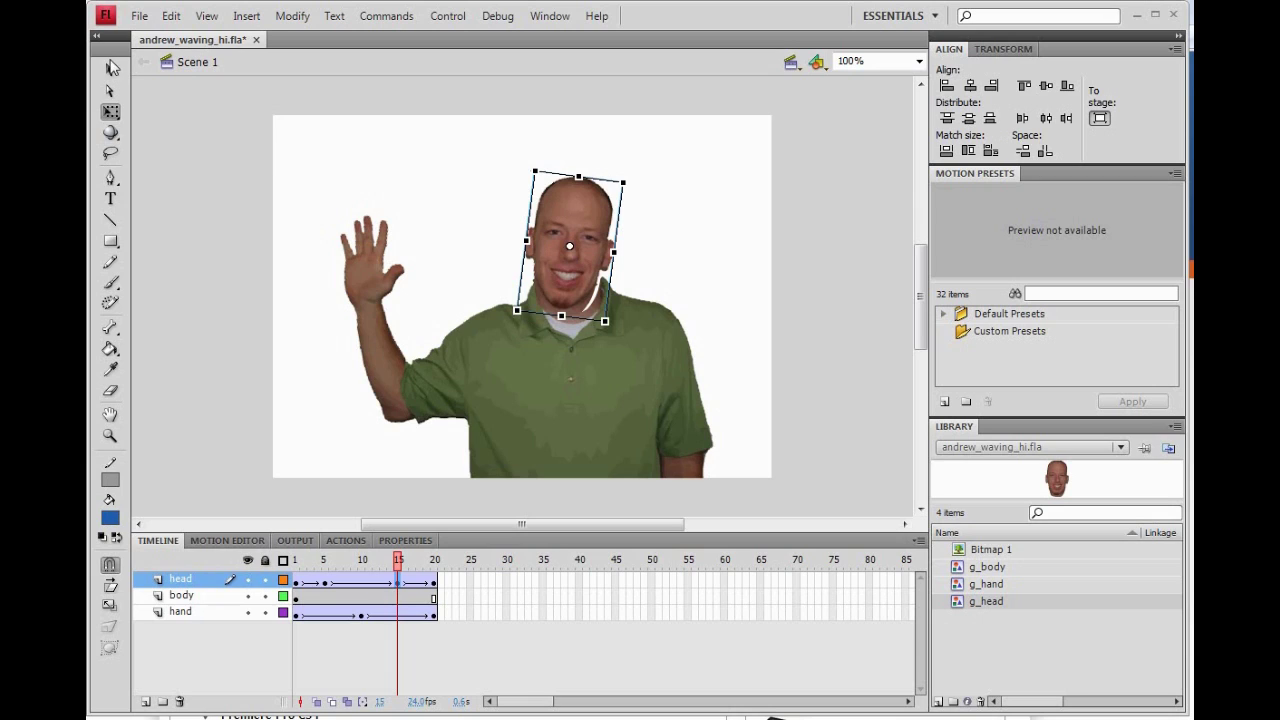
pyautogui.click(110, 69)
pyautogui.press('Right')
pyautogui.press('Right')
pyautogui.press('Right')
pyautogui.press('Right')
pyautogui.press('Right')
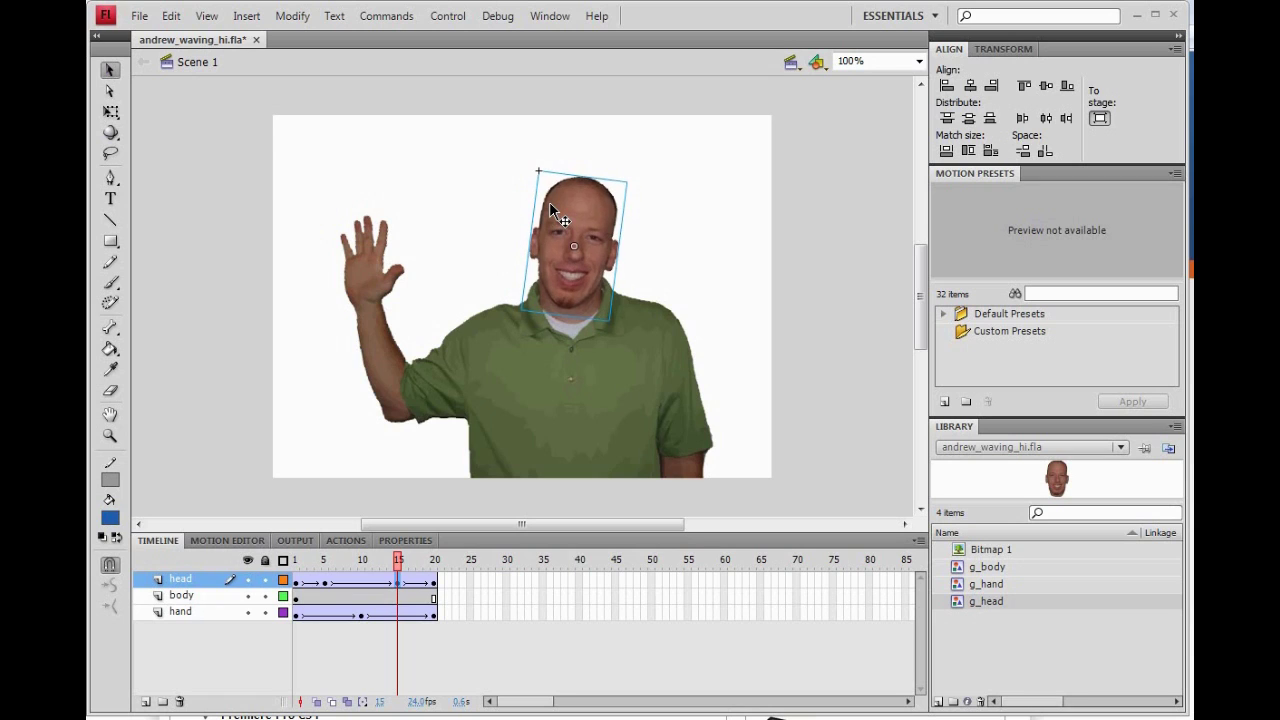
pyautogui.click(722, 177)
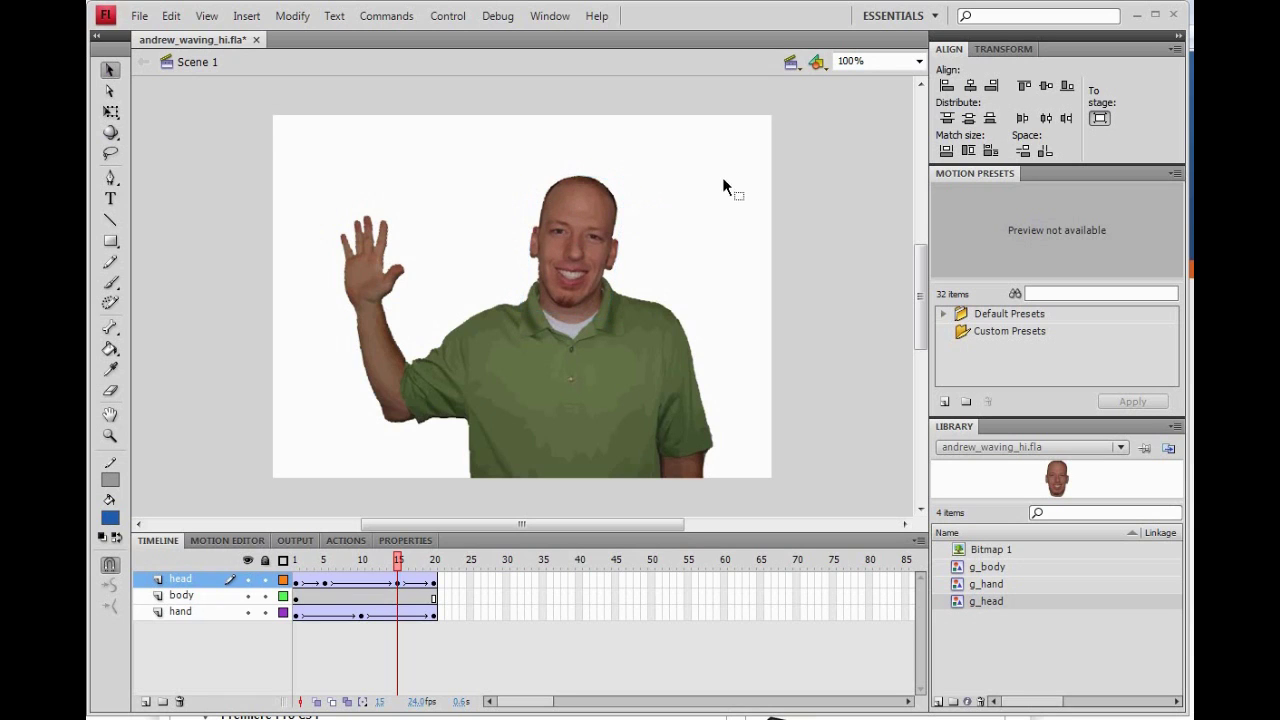
# Save the document, play the animation with Test Movie, and close the preview.
pyautogui.click(139, 16)
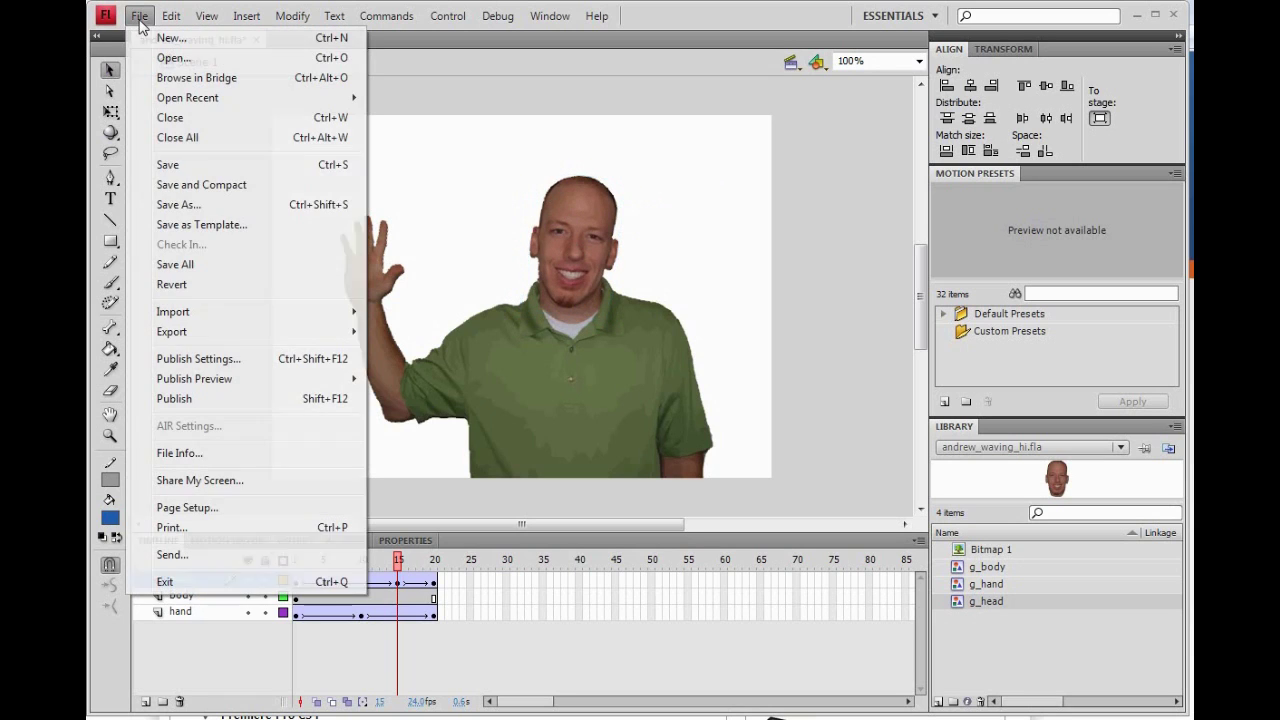
pyautogui.click(183, 164)
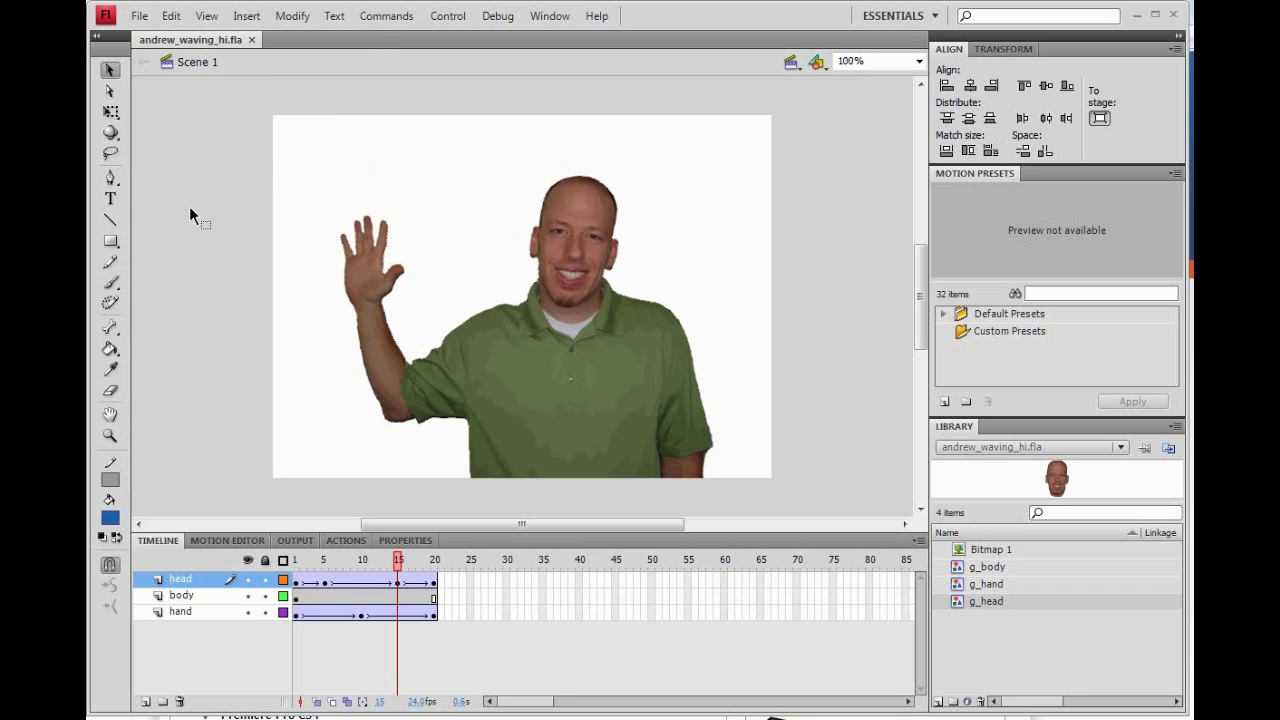
pyautogui.hotkey('ctrl', 'Return')
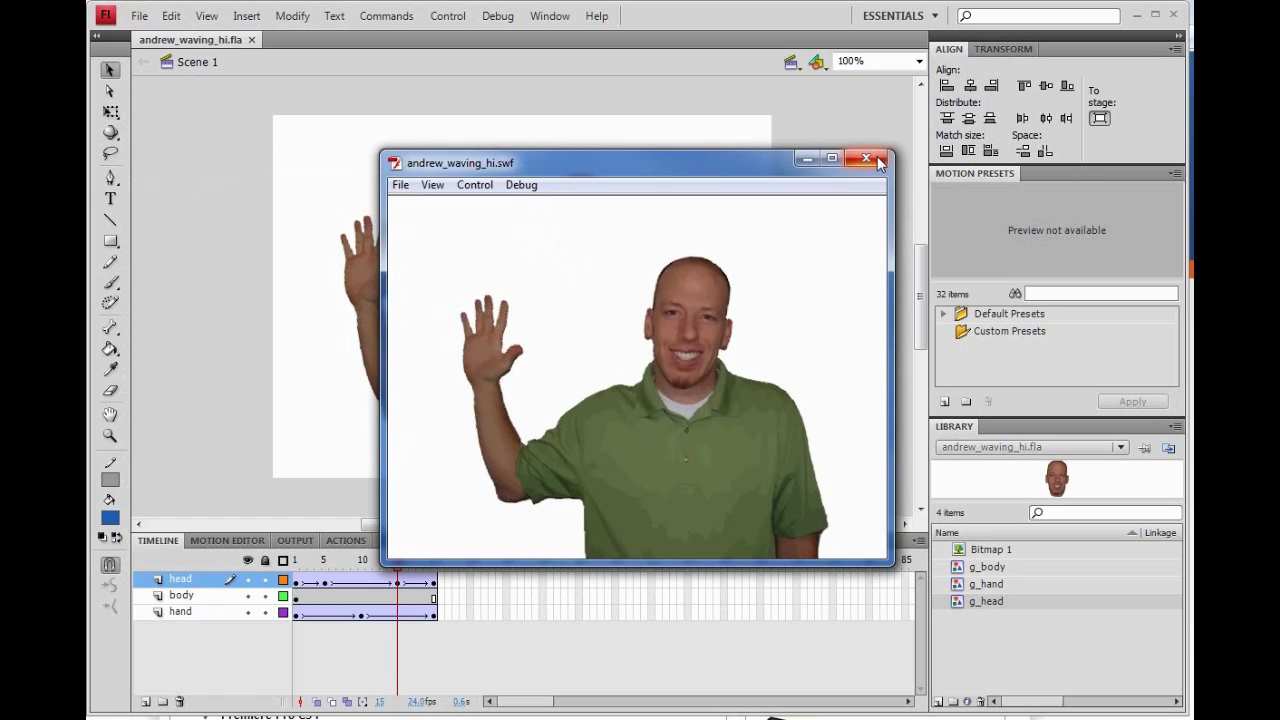
pyautogui.click(877, 158)
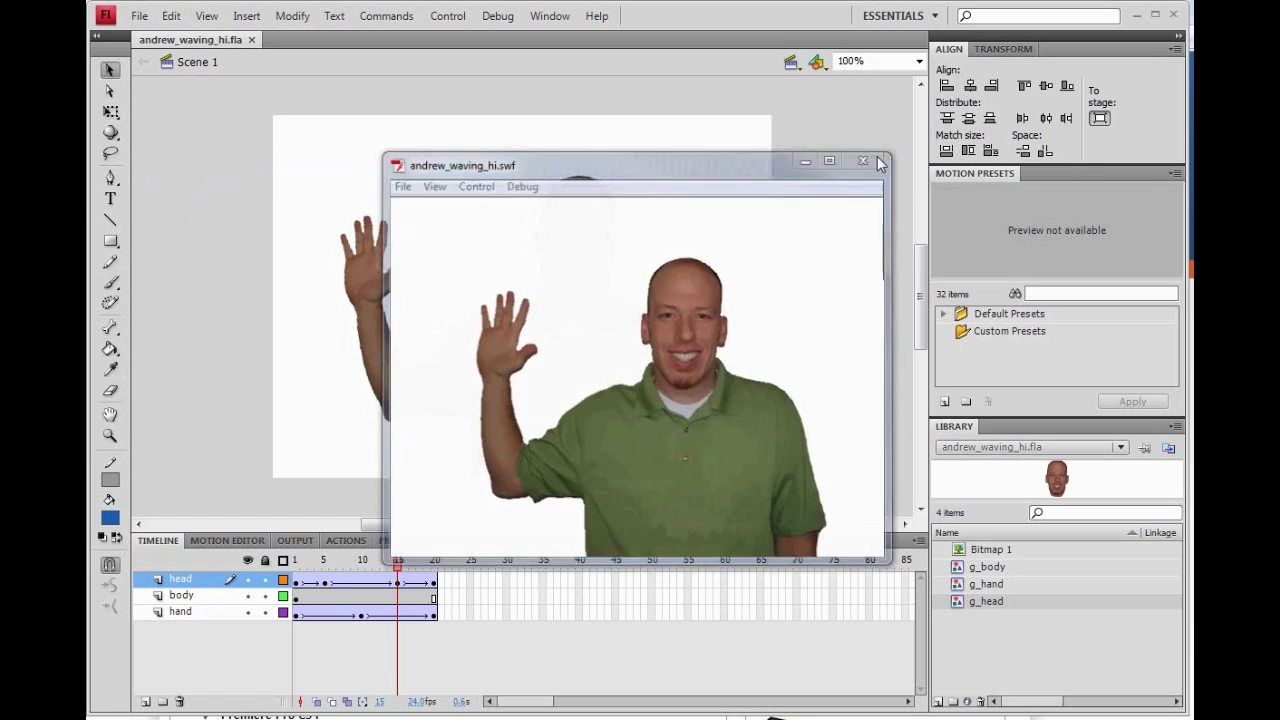